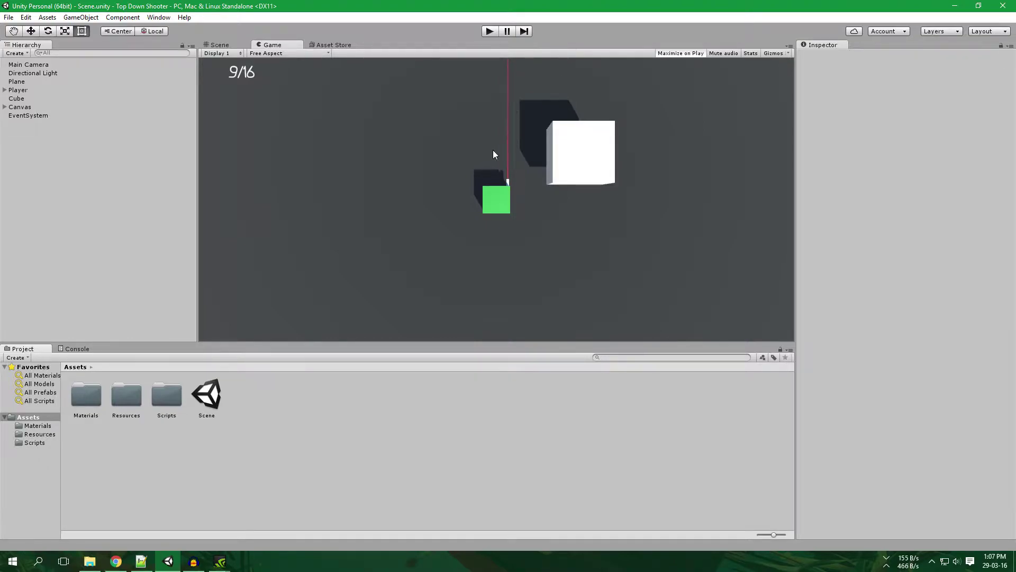
# Switch to Unity and select the Player so its components appear in the Inspector
pyautogui.hotkey('alt', 'Tab')
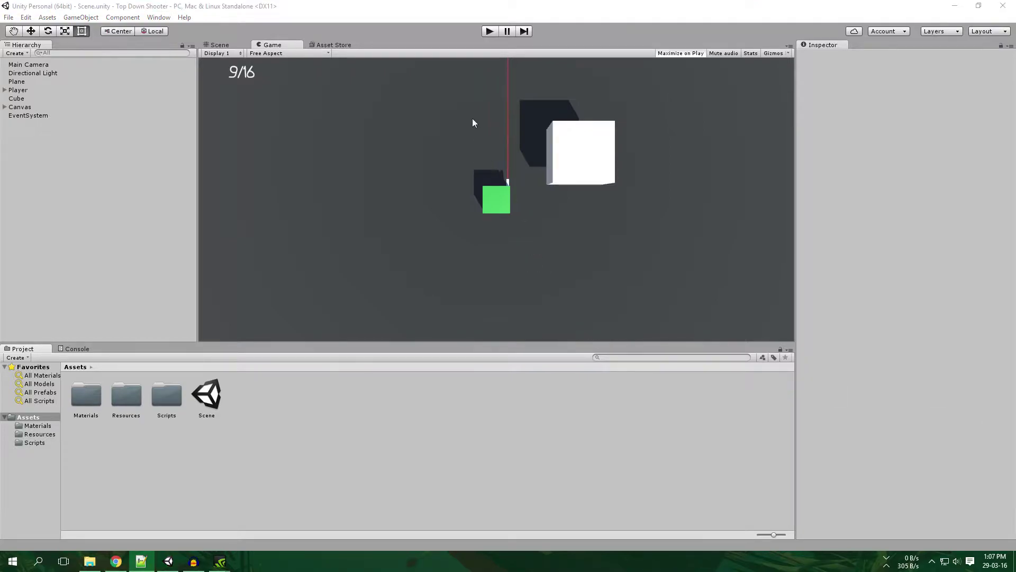
pyautogui.click(45, 92)
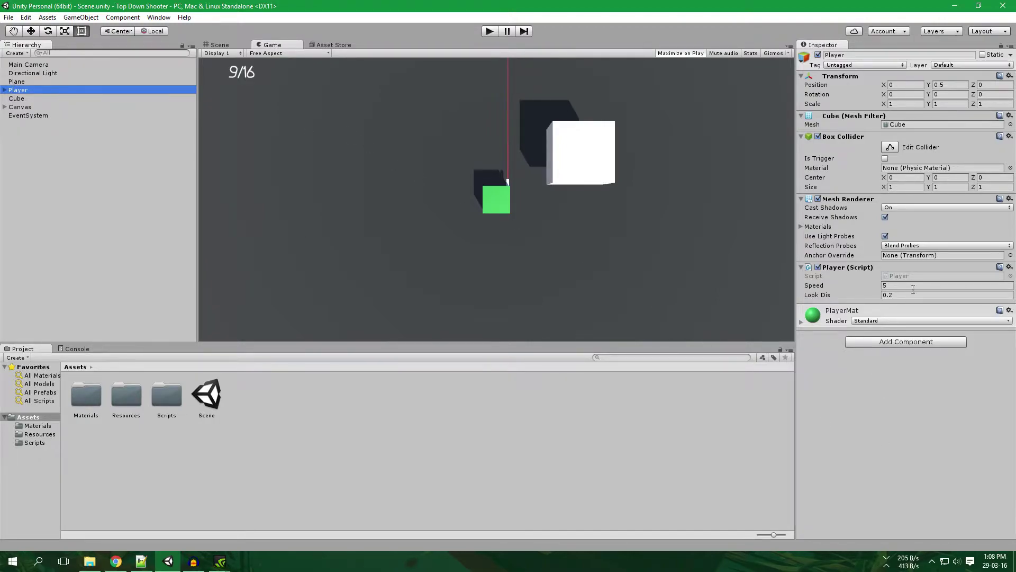
pyautogui.click(874, 342)
# Add a 3D Rigidbody component to the Player
pyautogui.write('R')
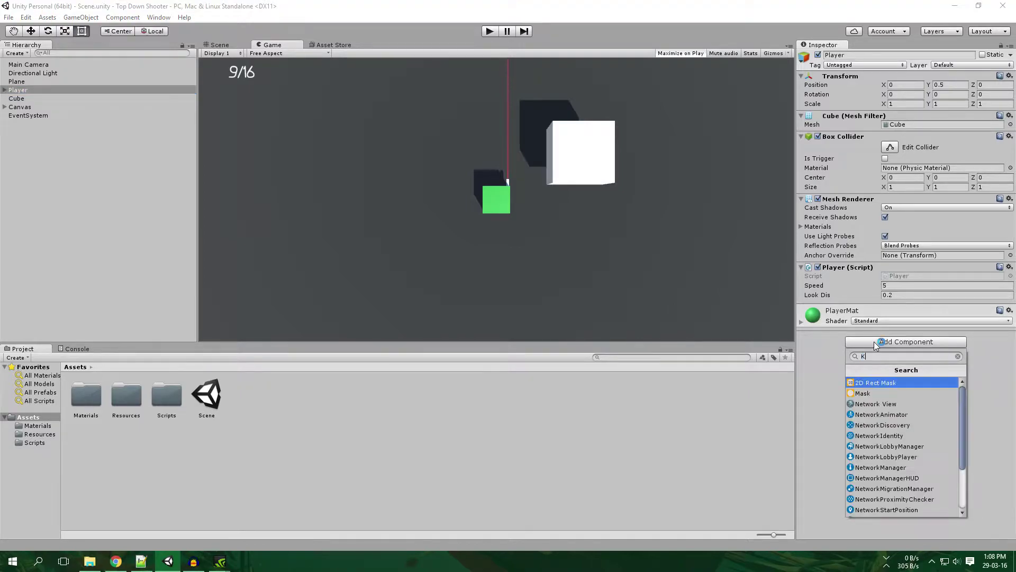
pyautogui.write('igi')
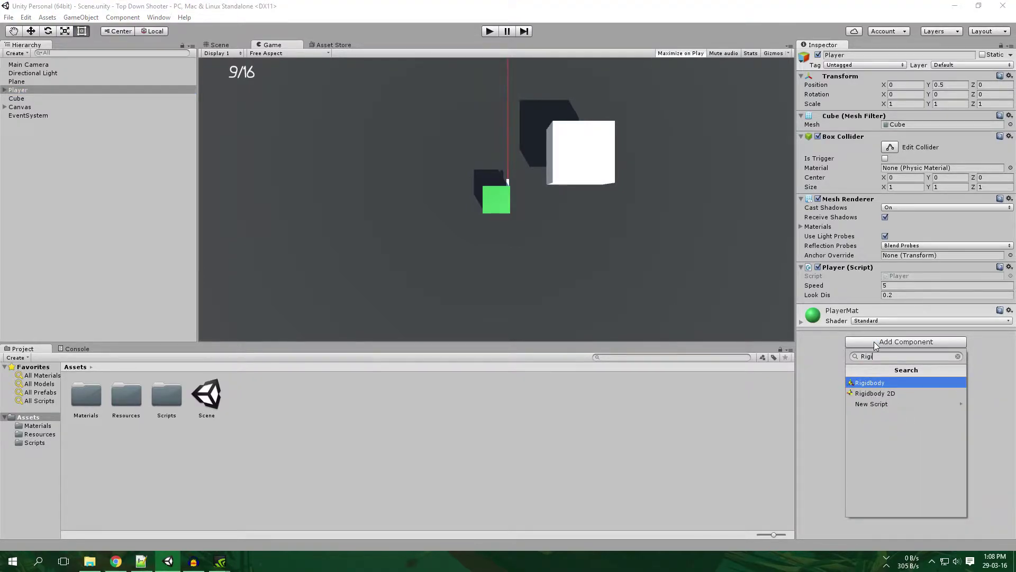
pyautogui.press('Down')
pyautogui.press('Up')
pyautogui.press('Return')
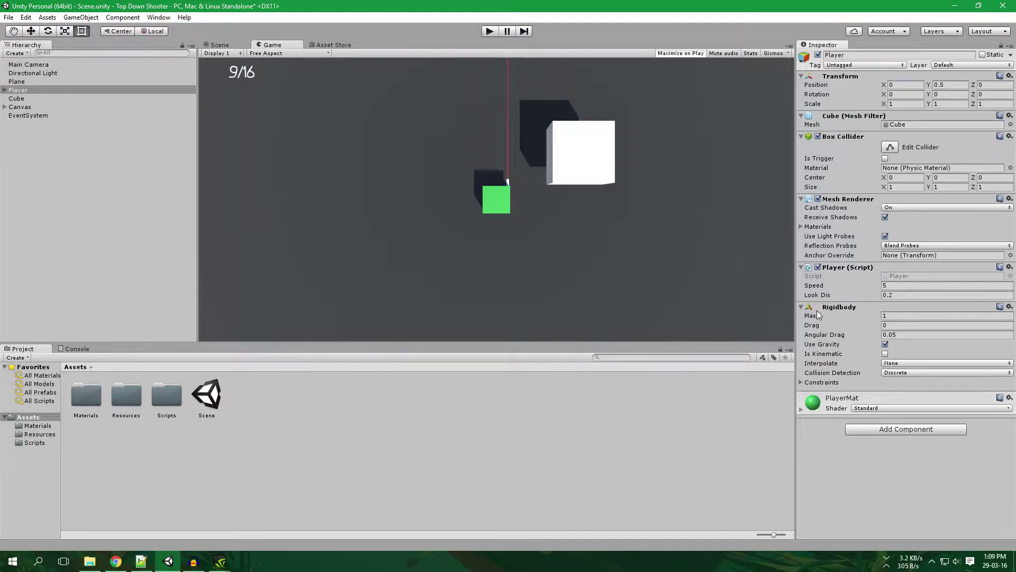
# Freeze the Rigidbody's rotation on X, Y and Z and turn off Use Gravity
pyautogui.click(801, 382)
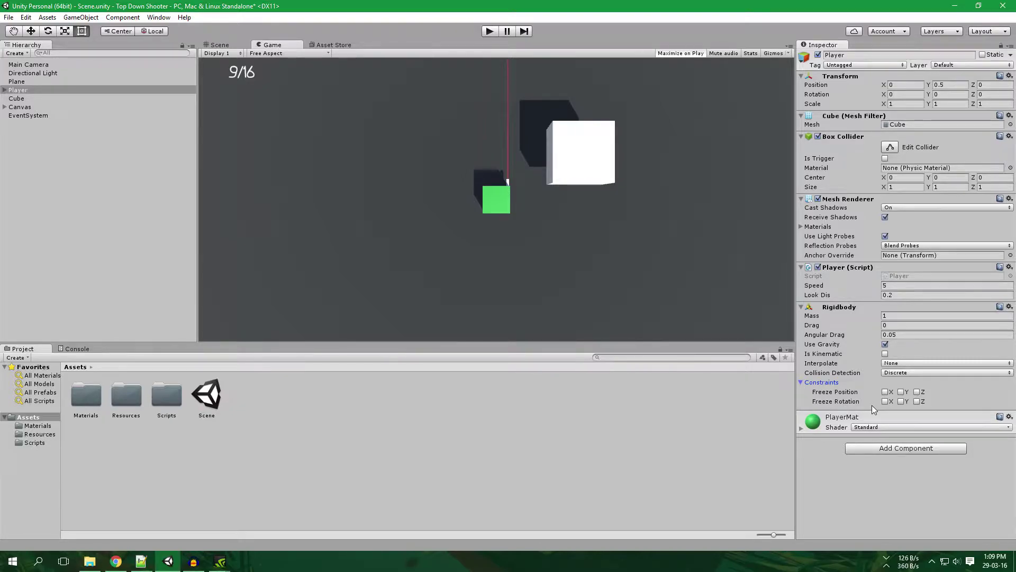
pyautogui.click(885, 401)
pyautogui.click(901, 401)
pyautogui.click(917, 401)
pyautogui.click(901, 392)
pyautogui.click(490, 32)
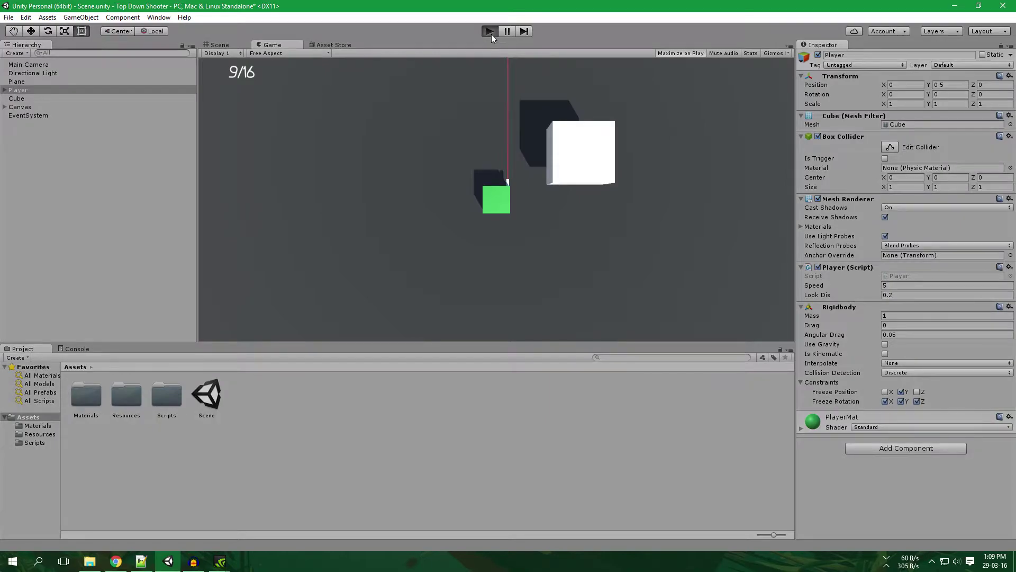
# Test-move the player in Play mode, then stop the game and save the scene
pyautogui.press('s')
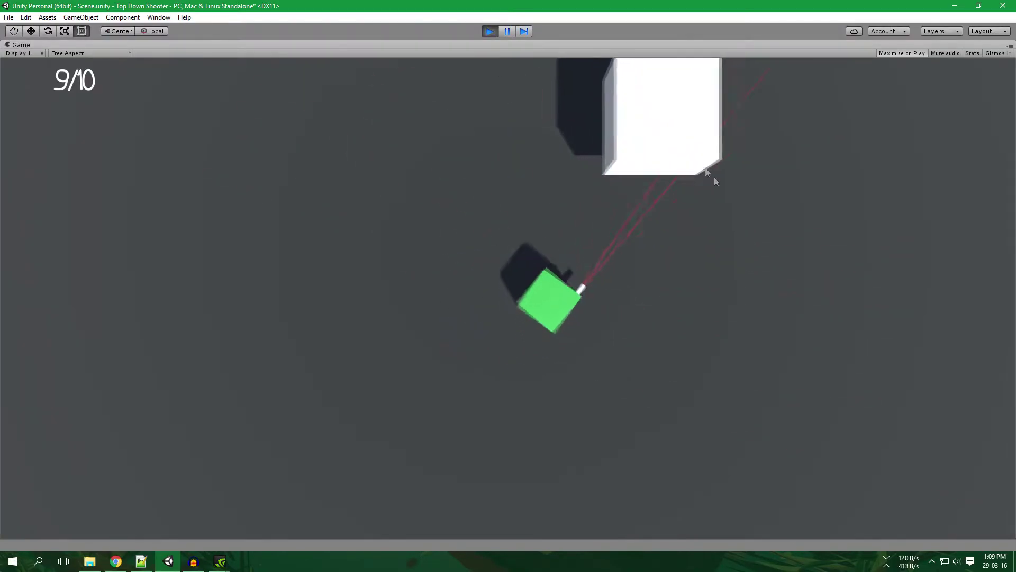
pyautogui.click(487, 31)
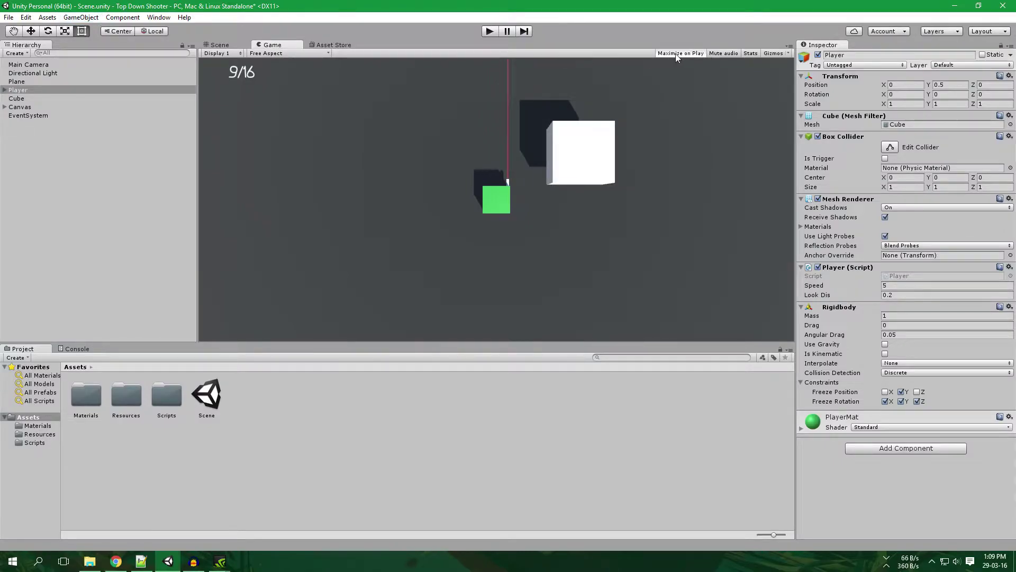
pyautogui.hotkey('ctrl', 's')
# Frame the Player in a perspective Scene view looking down on it
pyautogui.click(219, 45)
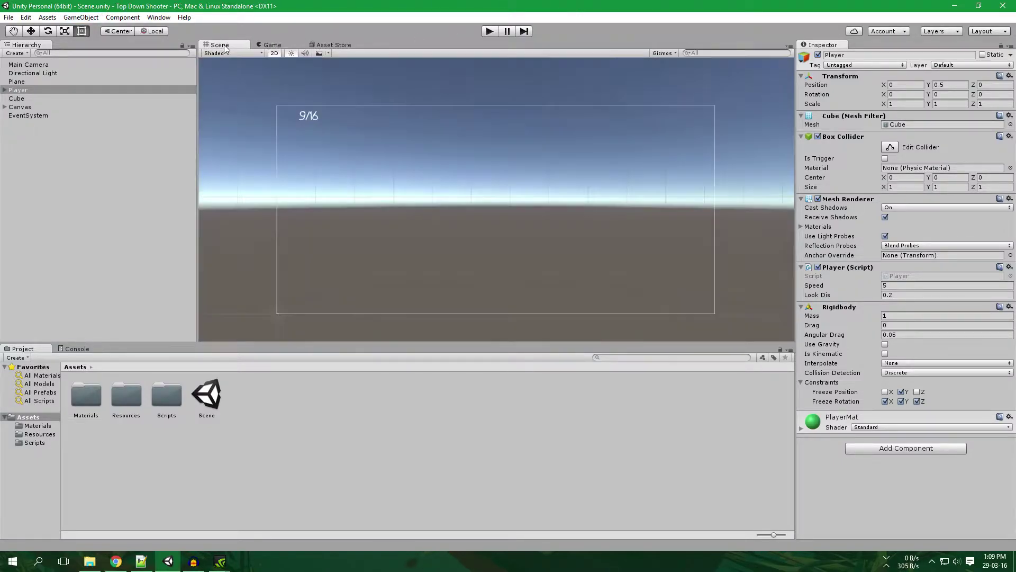
pyautogui.doubleClick(20, 91)
pyautogui.click(274, 53)
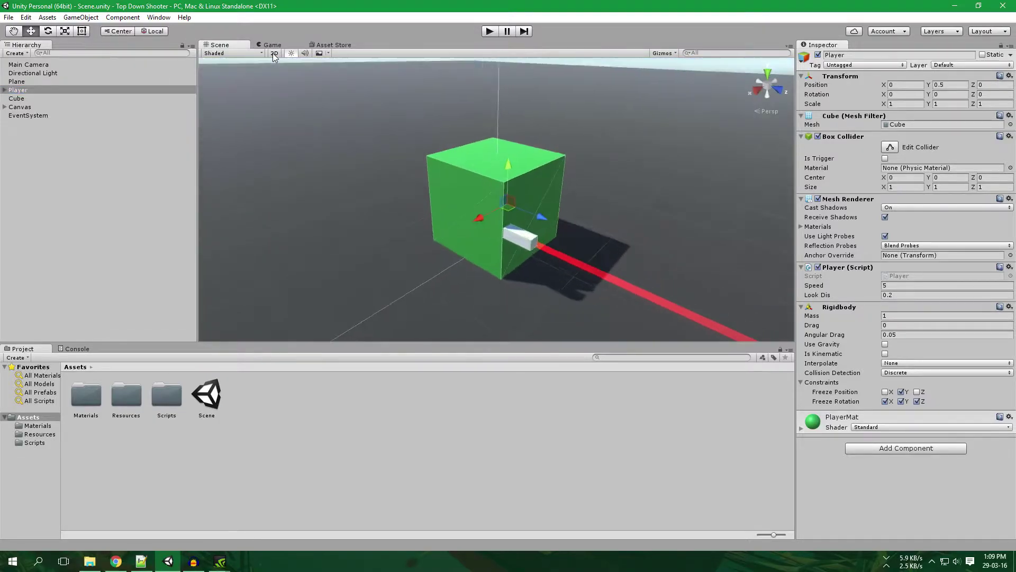
pyautogui.keyDown('alt'); pyautogui.moveTo(555, 135); pyautogui.dragTo(317, 179); pyautogui.keyUp('alt')
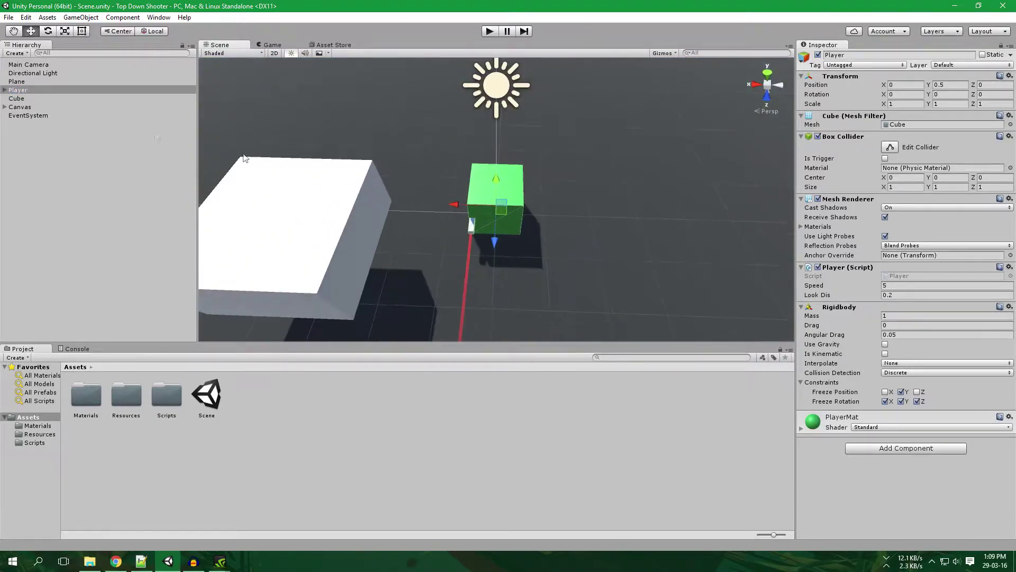
pyautogui.scroll(-3, 317, 178)
pyautogui.scroll(-2, 301, 174)
pyautogui.scroll(-2, 287, 168)
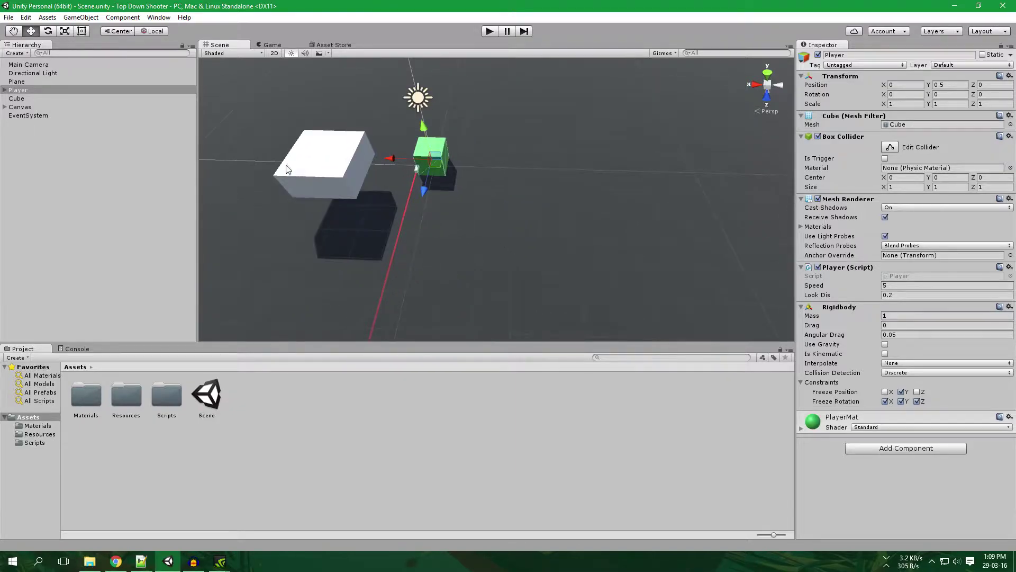
# Drag the white cube across the red aiming line in front of the player and save
pyautogui.click(286, 168)
pyautogui.moveTo(336, 177); pyautogui.dragTo(353, 208)
pyautogui.moveTo(322, 167)
pyautogui.mouseDown()
pyautogui.moveTo(415, 231)
pyautogui.moveTo(369, 266)
pyautogui.mouseUp()
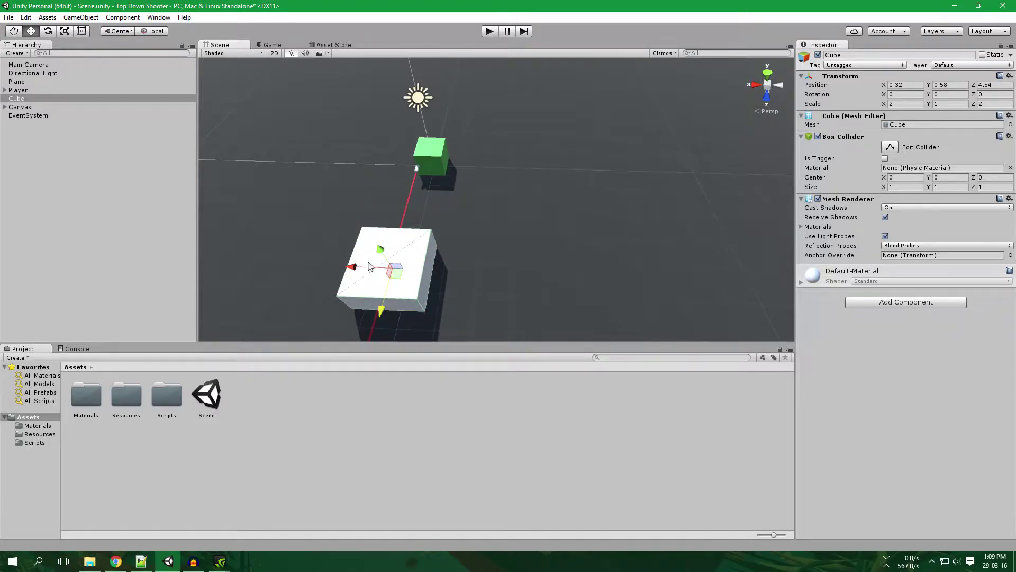
pyautogui.moveTo(370, 266); pyautogui.dragTo(354, 282)
pyautogui.hotkey('ctrl', 's')
# Orbit to a top-down view of both cubes and select the white cube
pyautogui.moveTo(434, 268); pyautogui.dragTo(470, 198, button='middle')
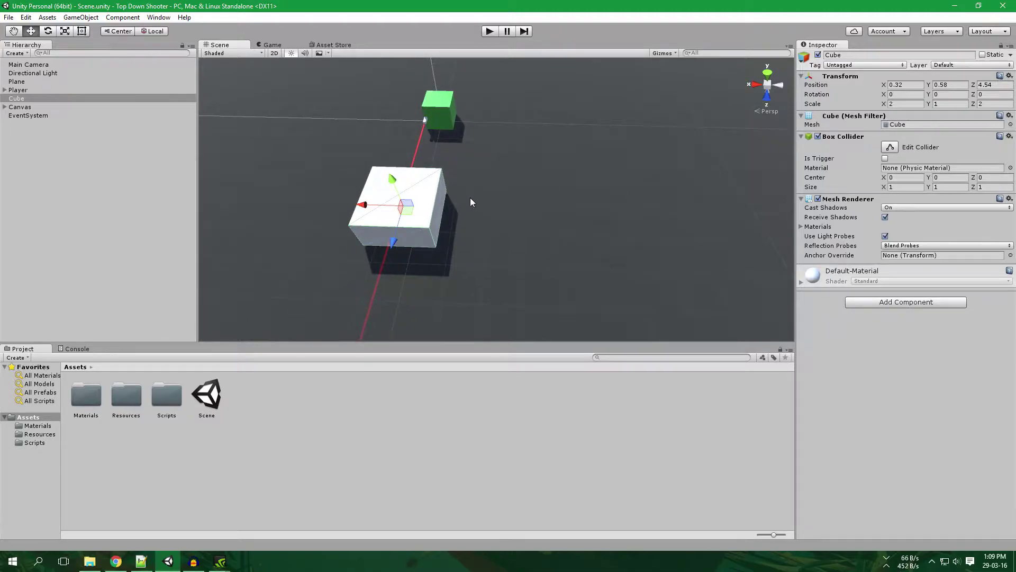
pyautogui.moveTo(535, 226); pyautogui.dragTo(426, 133)
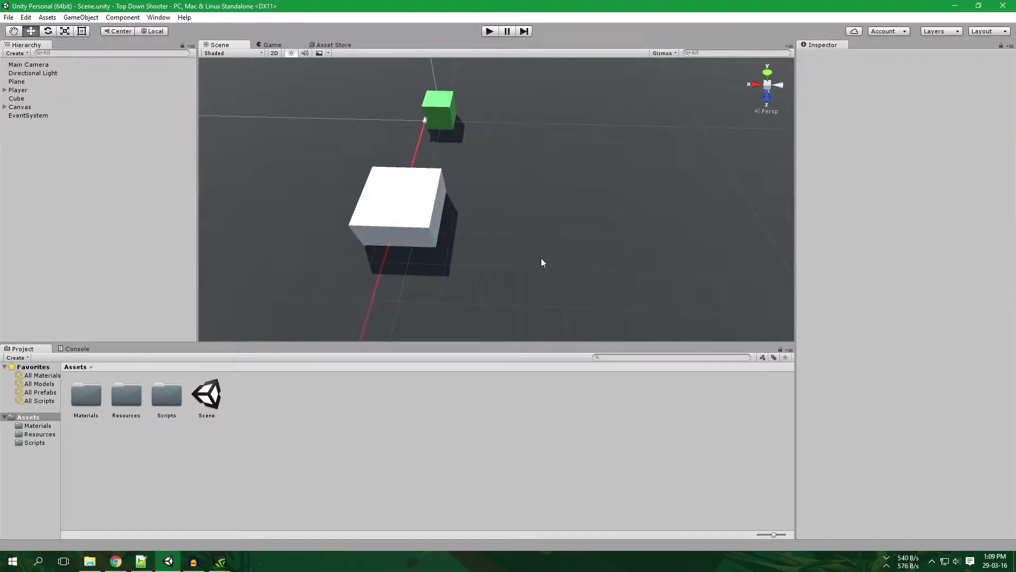
pyautogui.moveTo(563, 270)
pyautogui.keyDown('alt'); pyautogui.mouseDown()
pyautogui.moveTo(438, 85)
pyautogui.moveTo(504, 228)
pyautogui.mouseUp(); pyautogui.keyUp('alt')
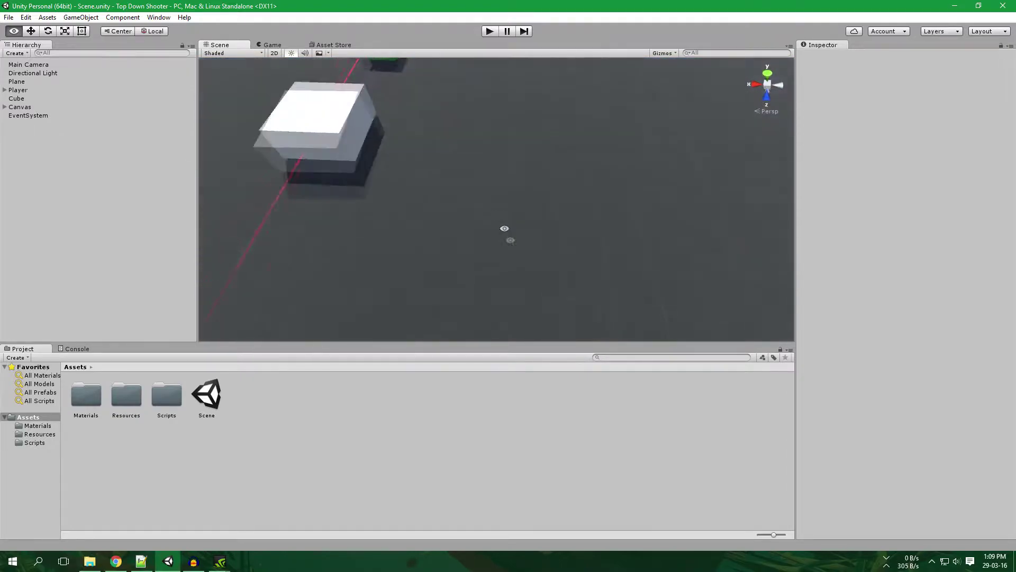
pyautogui.keyDown('alt'); pyautogui.moveTo(504, 228); pyautogui.dragTo(506, 266); pyautogui.keyUp('alt')
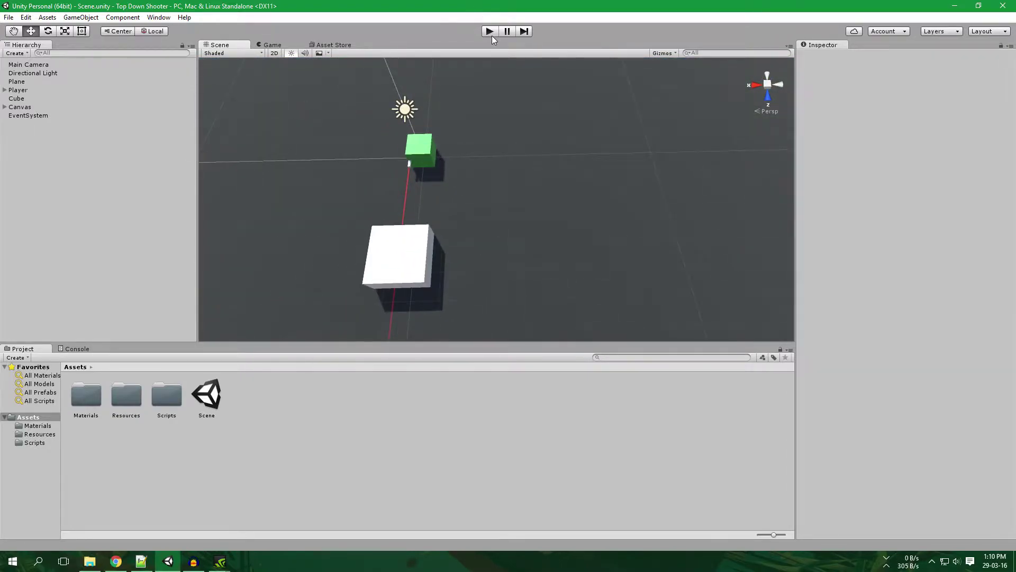
pyautogui.click(392, 256)
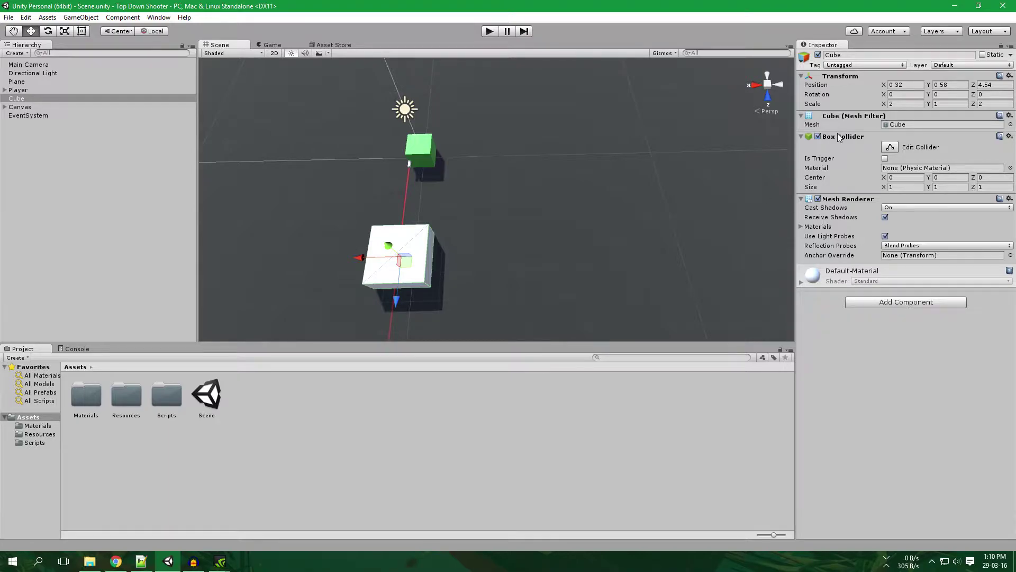
pyautogui.click(488, 32)
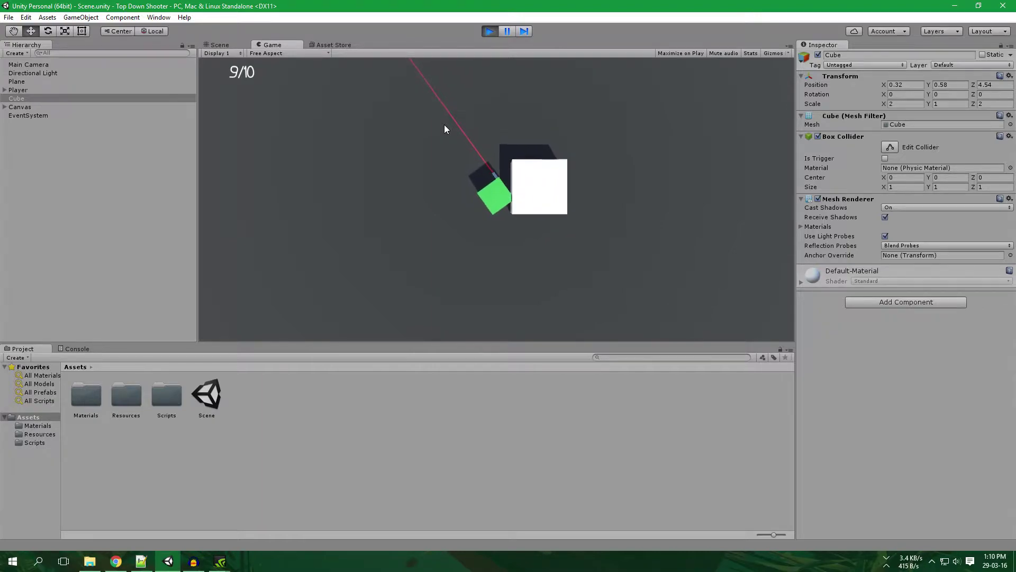
pyautogui.press('w')
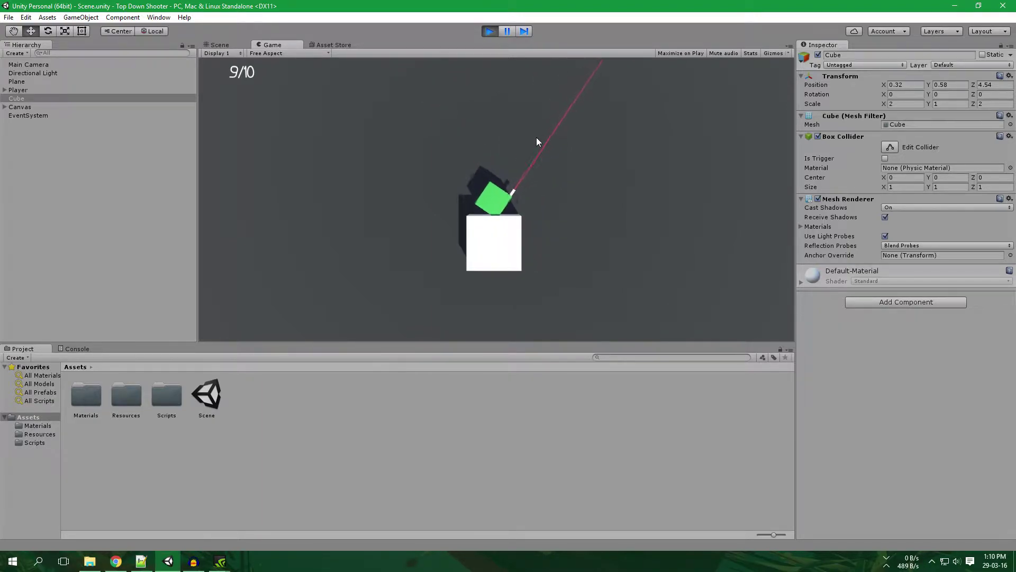
pyautogui.press('a')
pyautogui.press('s')
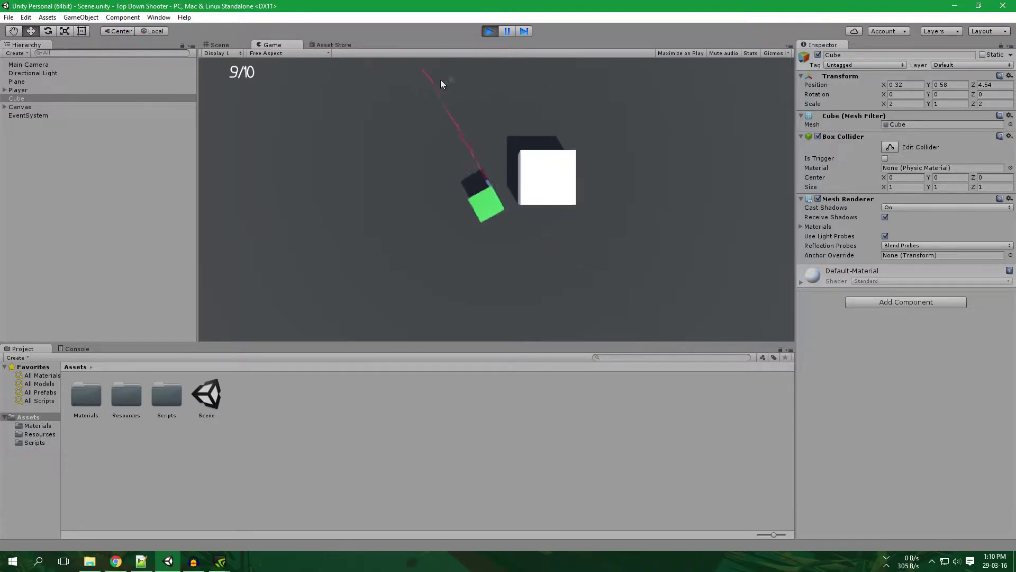
pyautogui.press('w')
pyautogui.press('d')
pyautogui.press('s')
pyautogui.press('s')
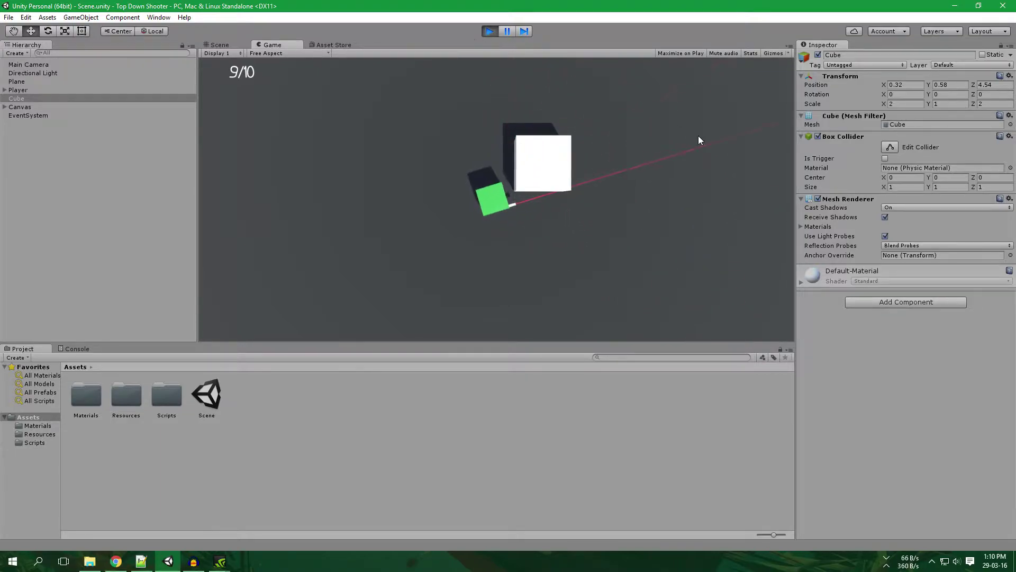
pyautogui.press('w')
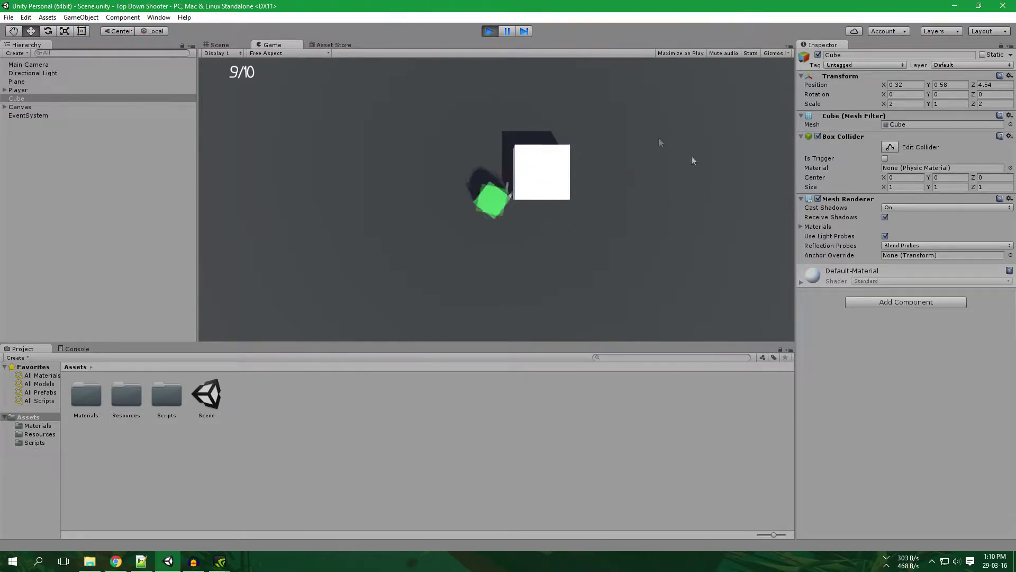
pyautogui.press('a')
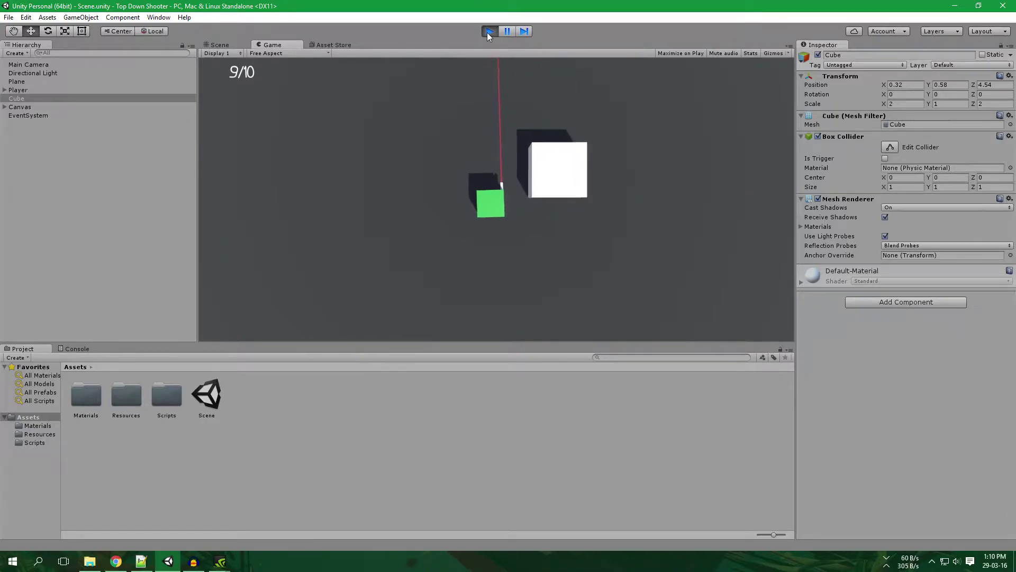
pyautogui.click(487, 33)
# Remove the Box Collider from the Player's Gun and save the scene
pyautogui.doubleClick(40, 98)
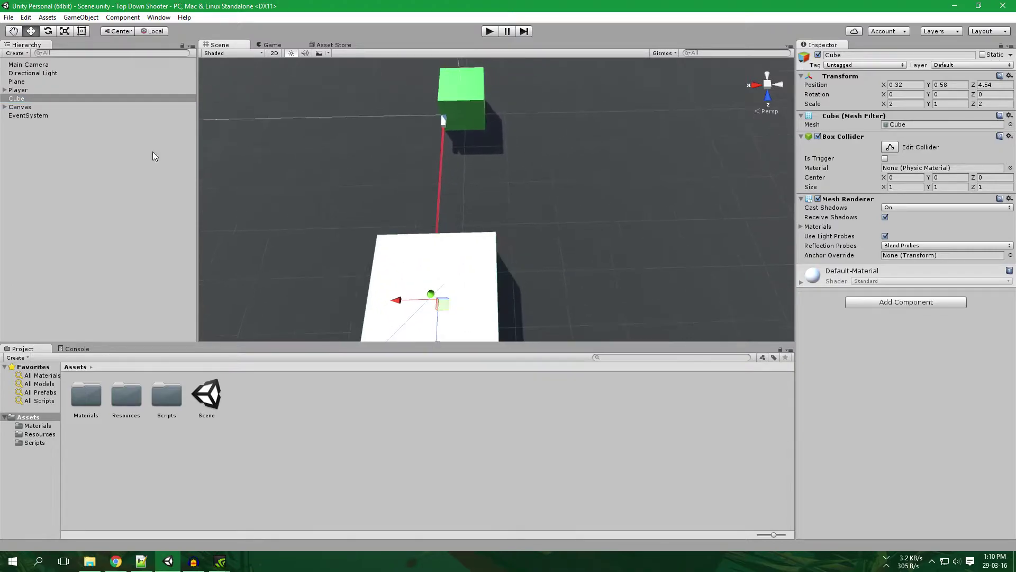
pyautogui.click(3, 91)
pyautogui.doubleClick(22, 99)
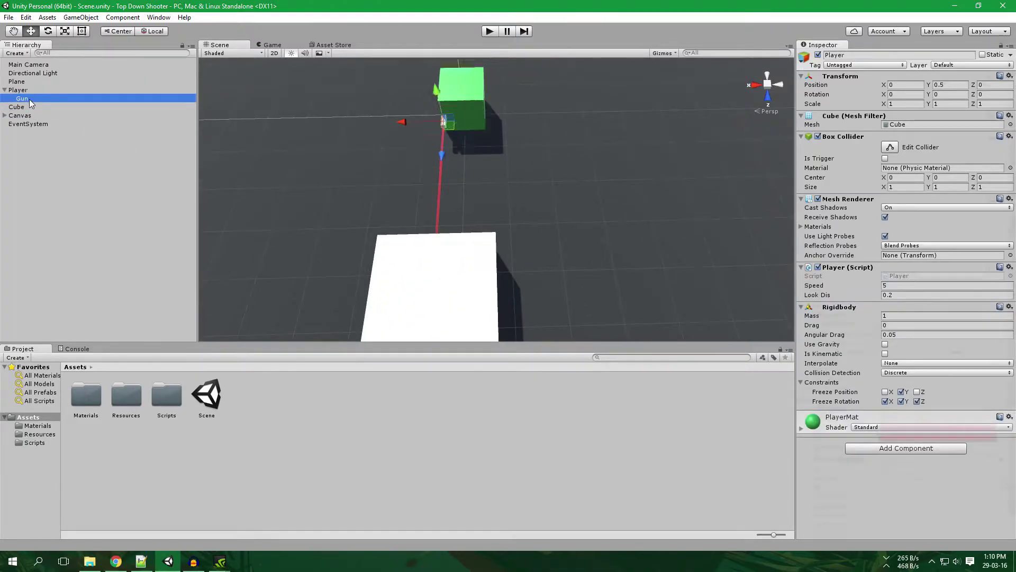
pyautogui.scroll(-5, 517, 227)
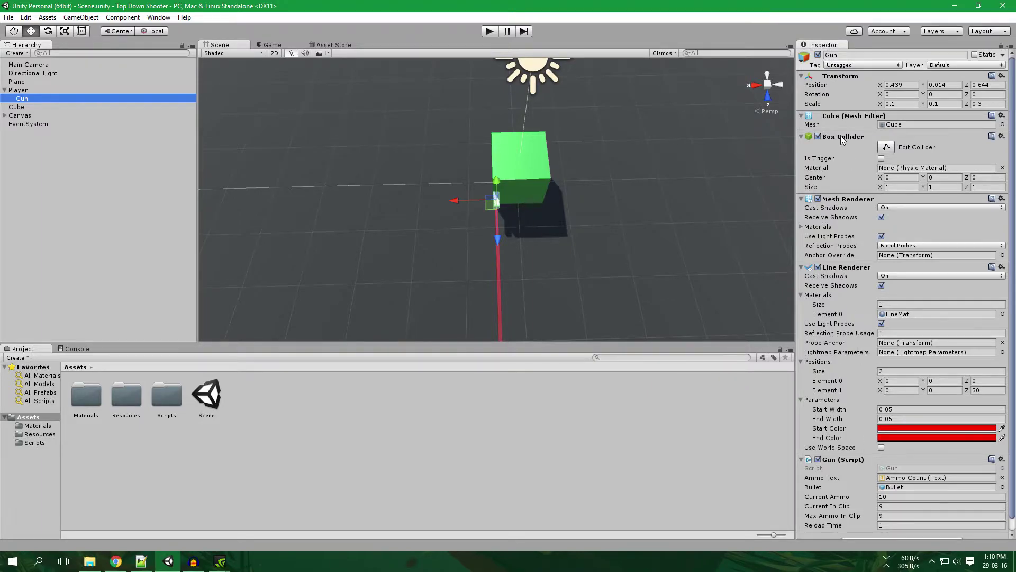
pyautogui.rightClick(842, 138)
pyautogui.click(863, 154)
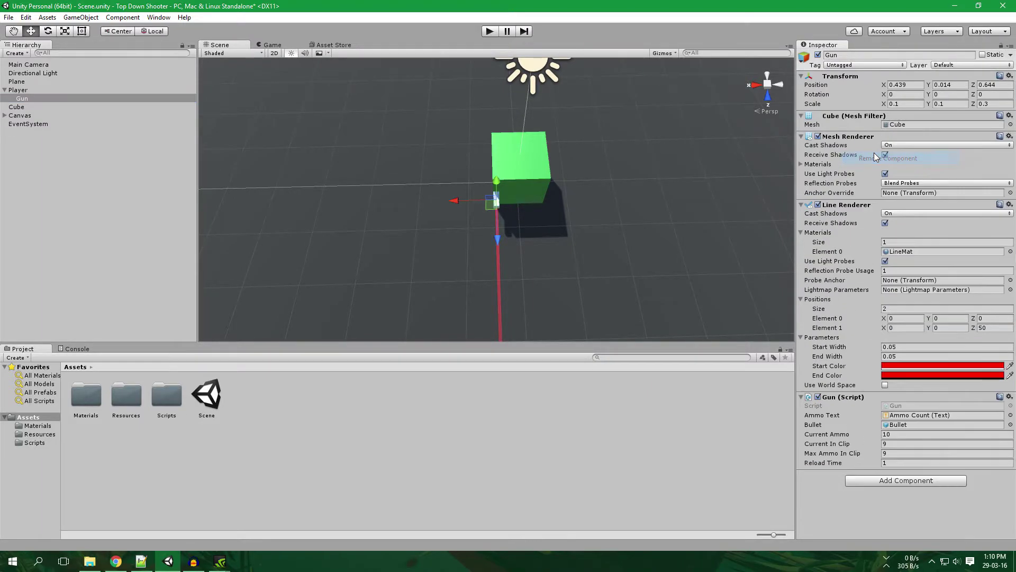
pyautogui.hotkey('ctrl', 's')
# Open the Player script from the project's Scripts folder in the code editor
pyautogui.scroll(-3, 577, 189)
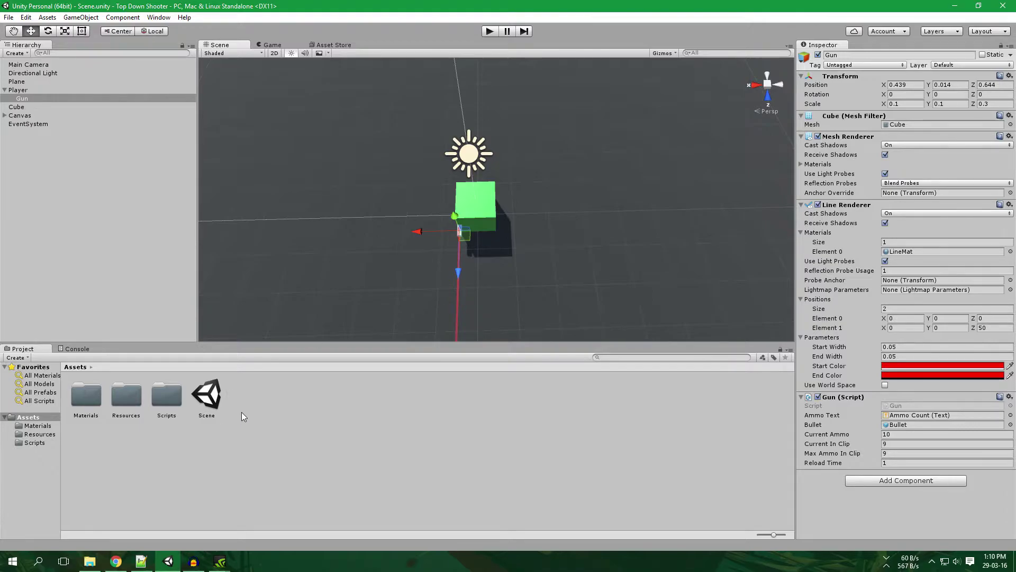
pyautogui.keyDown('alt'); pyautogui.moveTo(386, 271); pyautogui.dragTo(578, 240); pyautogui.keyUp('alt')
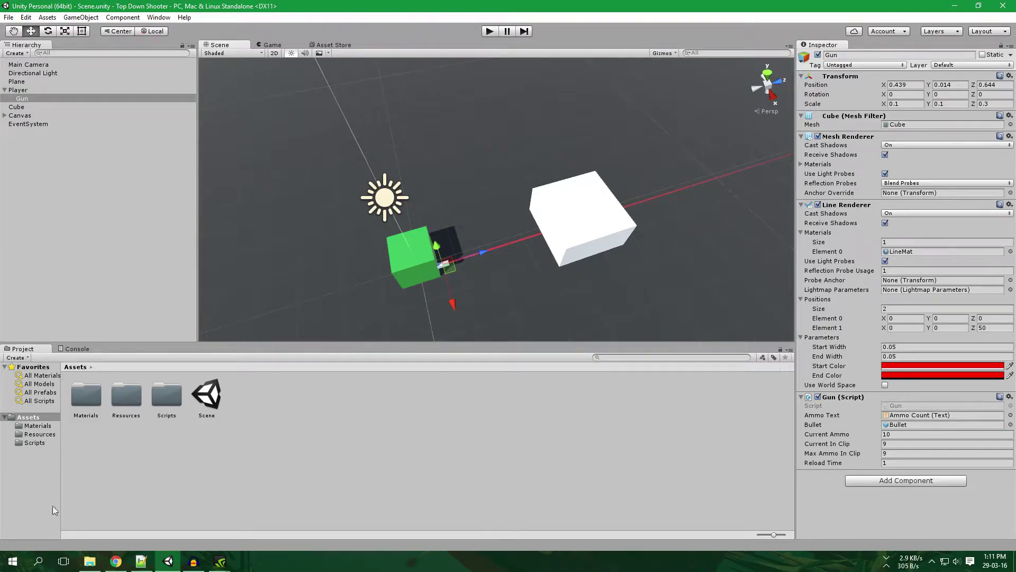
pyautogui.click(28, 442)
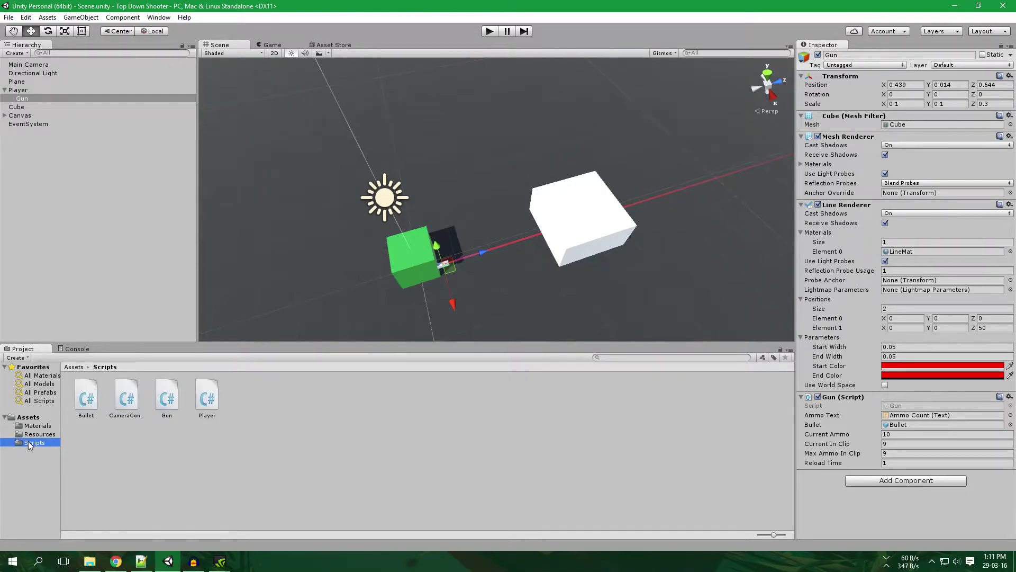
pyautogui.doubleClick(199, 398)
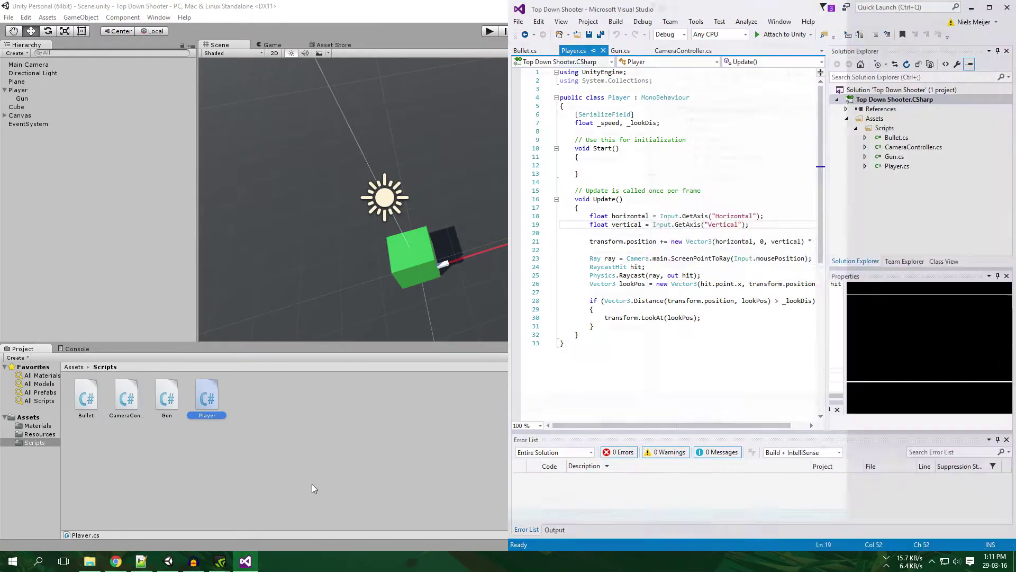
# Rename Player.cs's Update method on line 16 to FixedUpdate, save it, and return to Unity
pyautogui.keyDown('ctrl'); pyautogui.scroll(4, 260, 283); pyautogui.keyUp('ctrl')
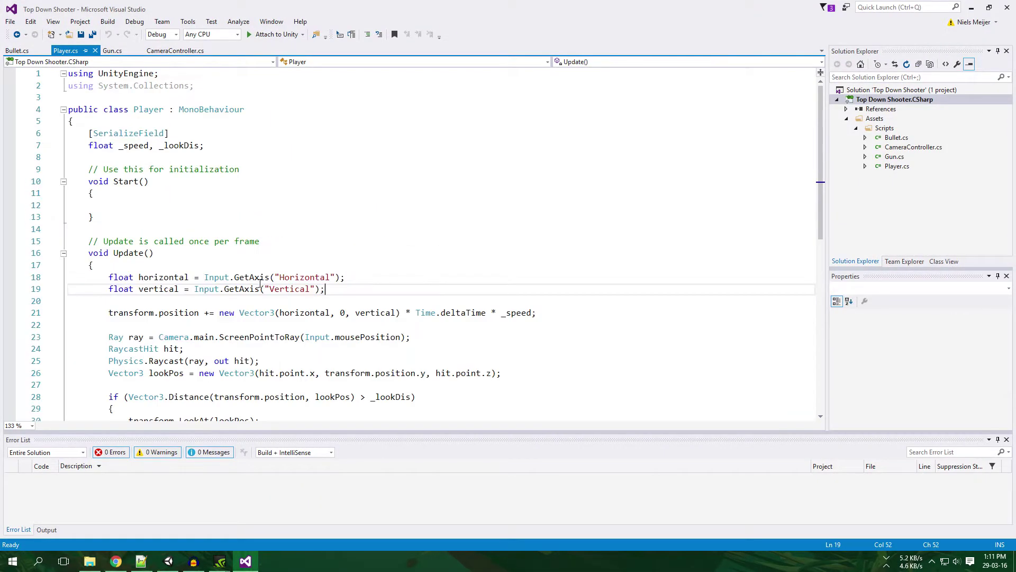
pyautogui.scroll(-3, 260, 284)
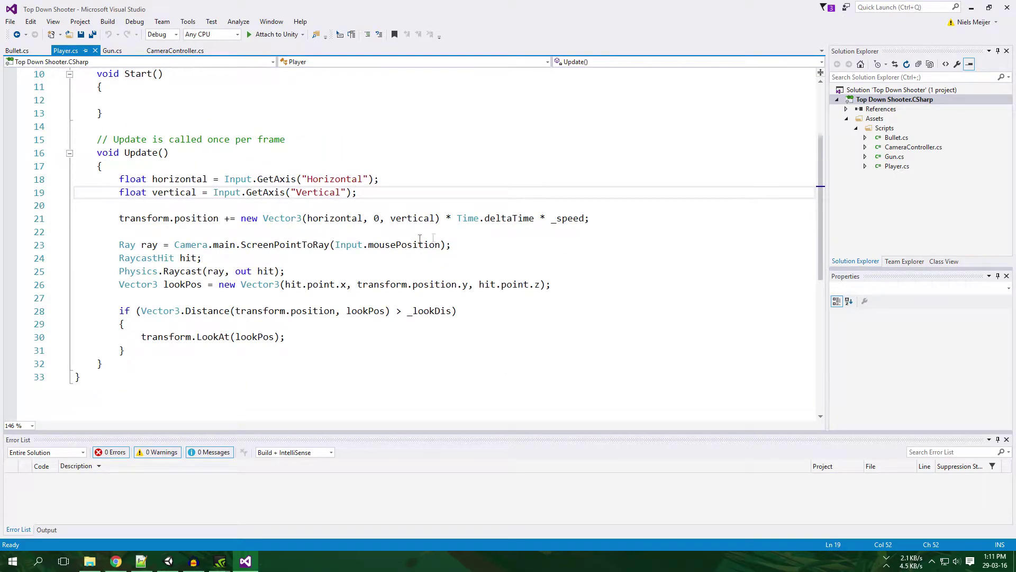
pyautogui.scroll(2, 199, 231)
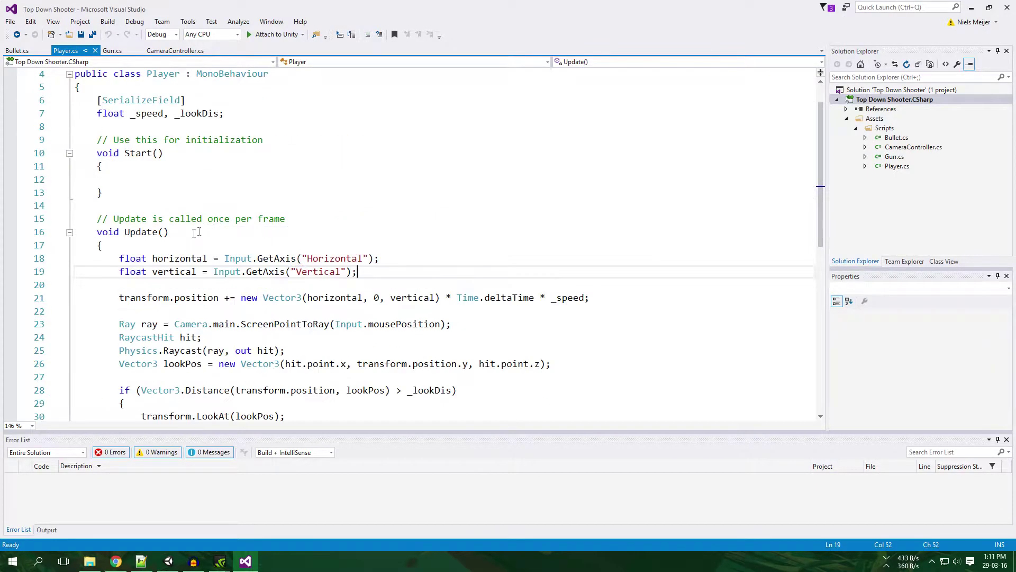
pyautogui.click(124, 236)
pyautogui.write('Fixed')
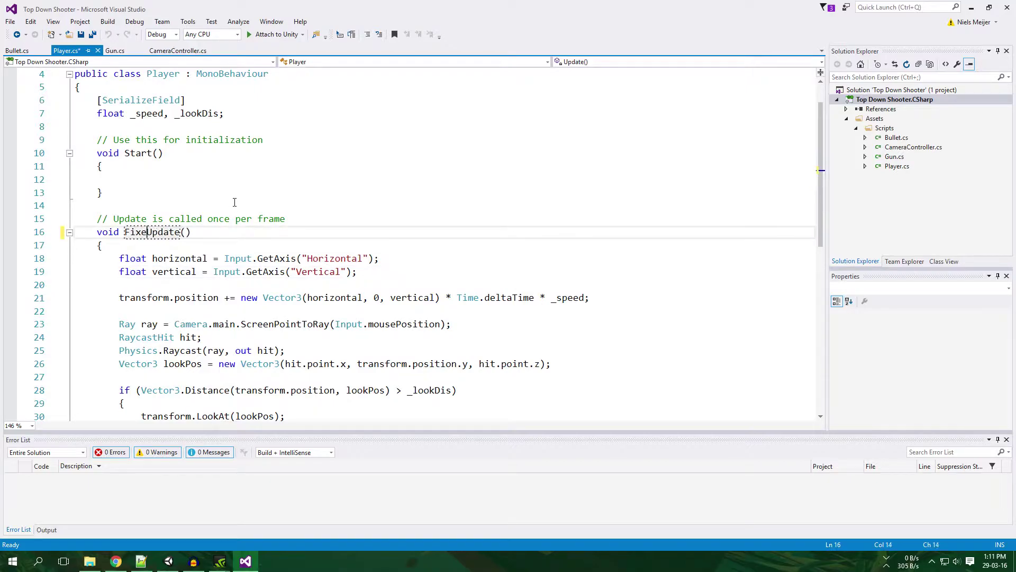
pyautogui.hotkey('ctrl', 's')
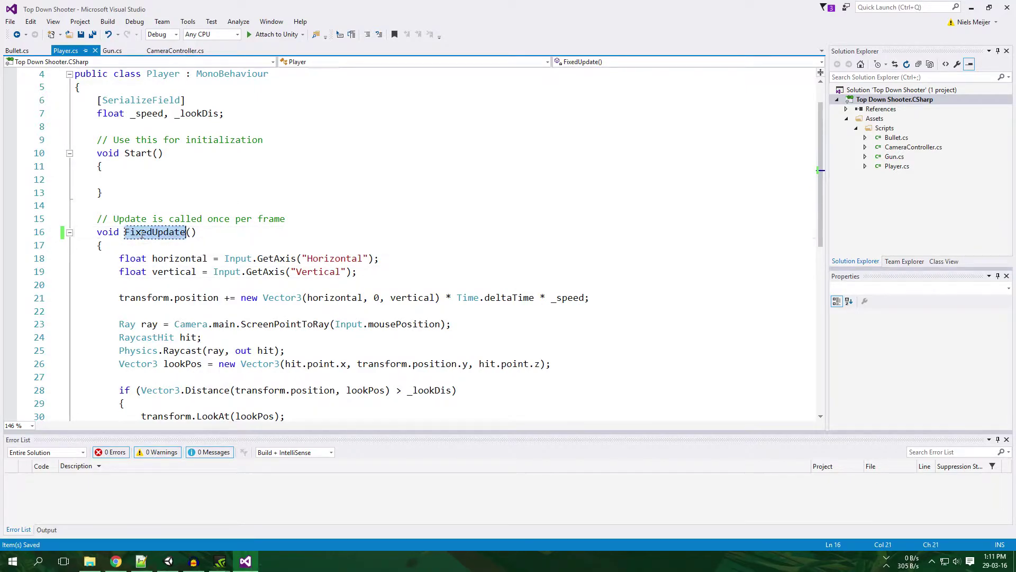
pyautogui.click(214, 233)
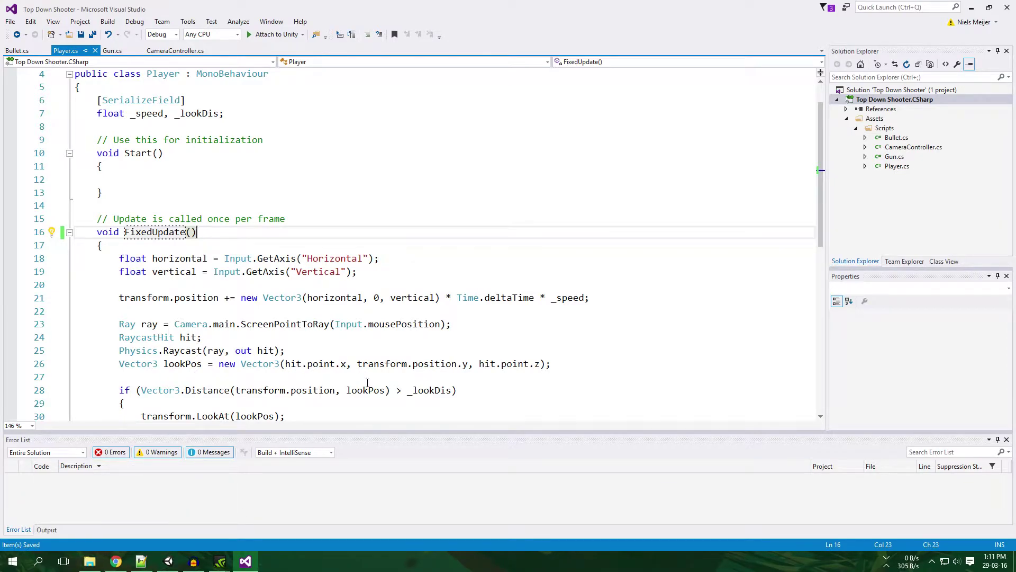
pyautogui.scroll(-3, 367, 382)
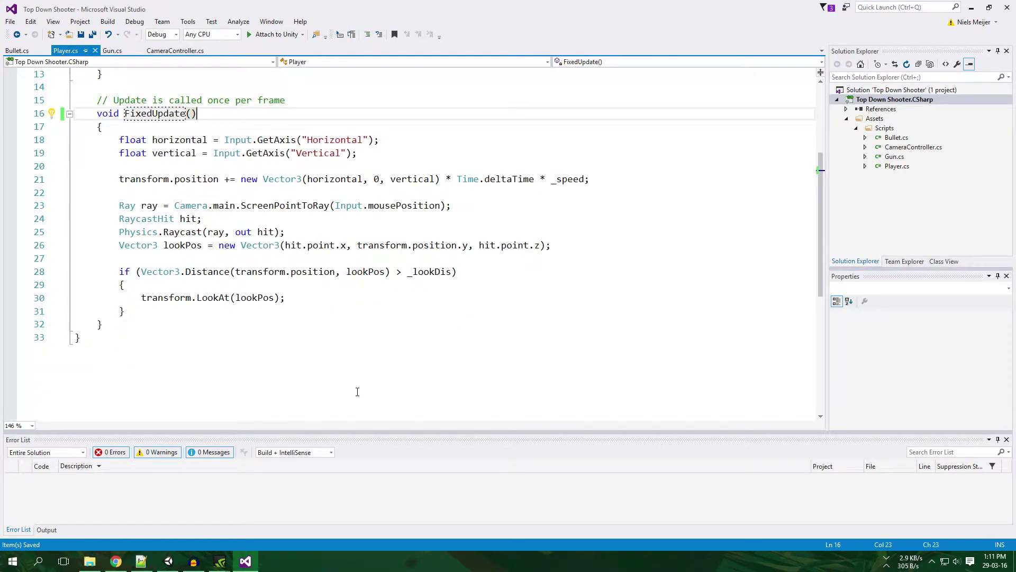
pyautogui.scroll(2, 356, 393)
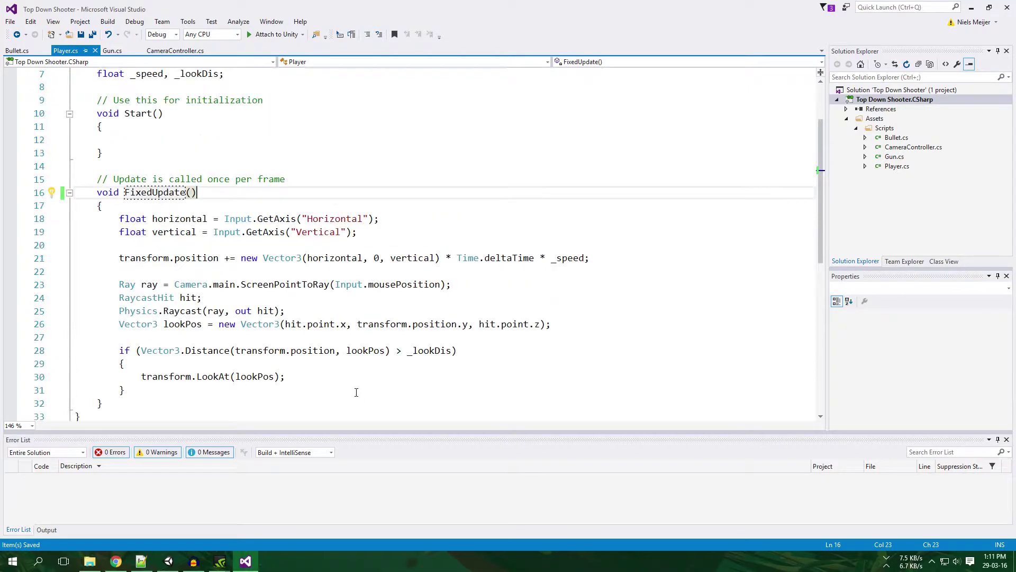
pyautogui.click(169, 560)
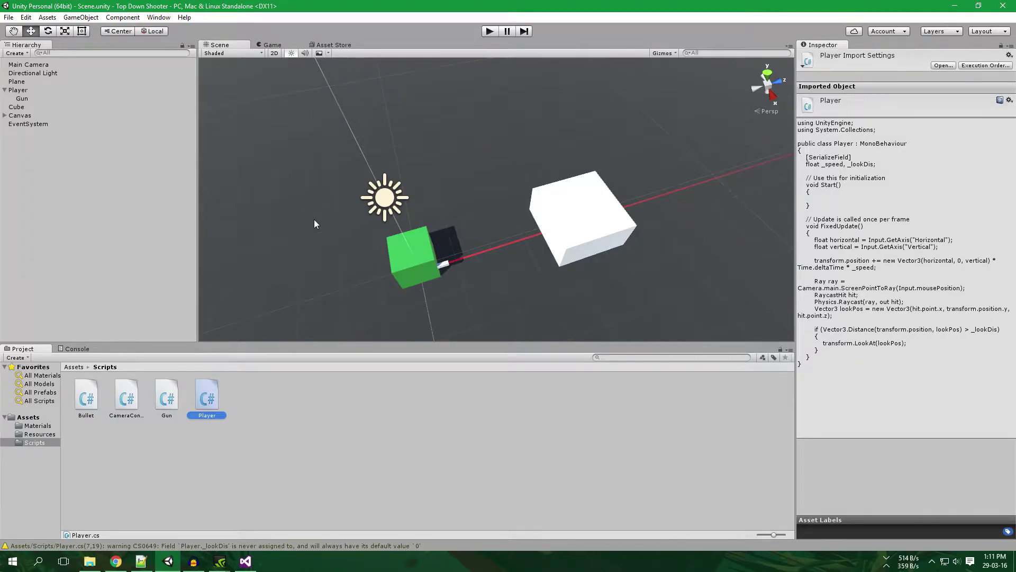
# Review the Physics project settings, then inspect the floor Plane and the Player
pyautogui.click(26, 17)
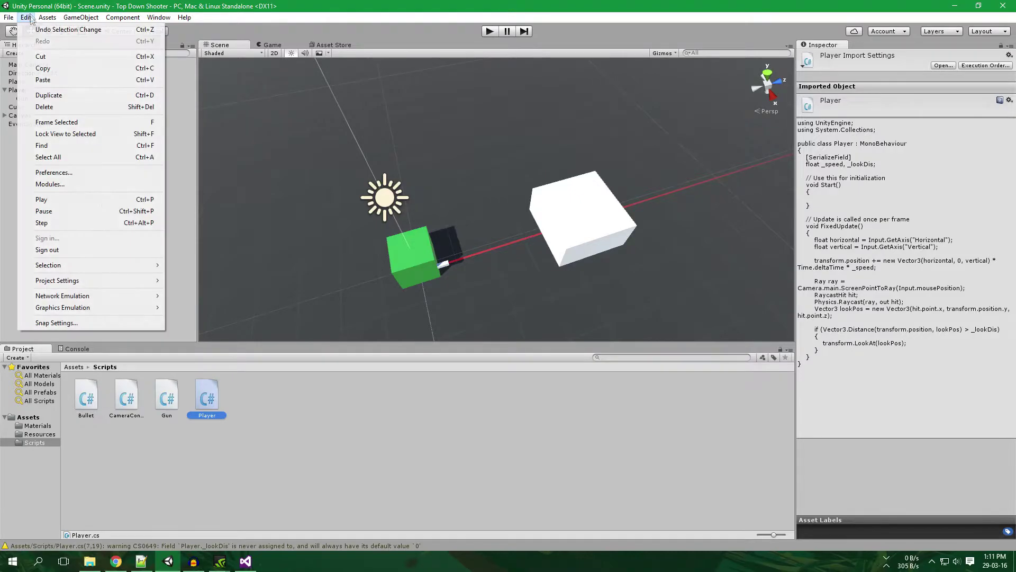
pyautogui.moveTo(114, 280)
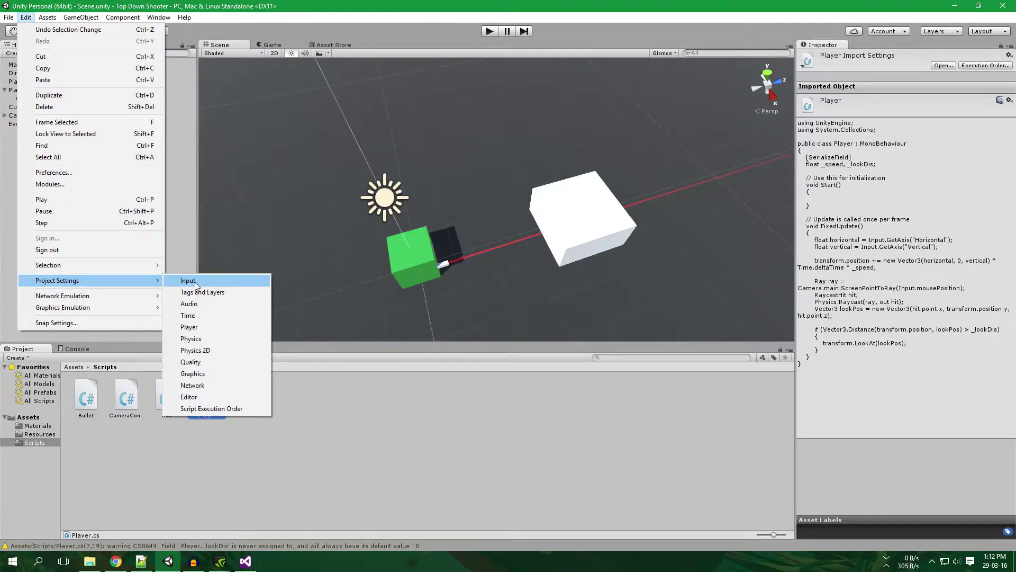
pyautogui.click(239, 338)
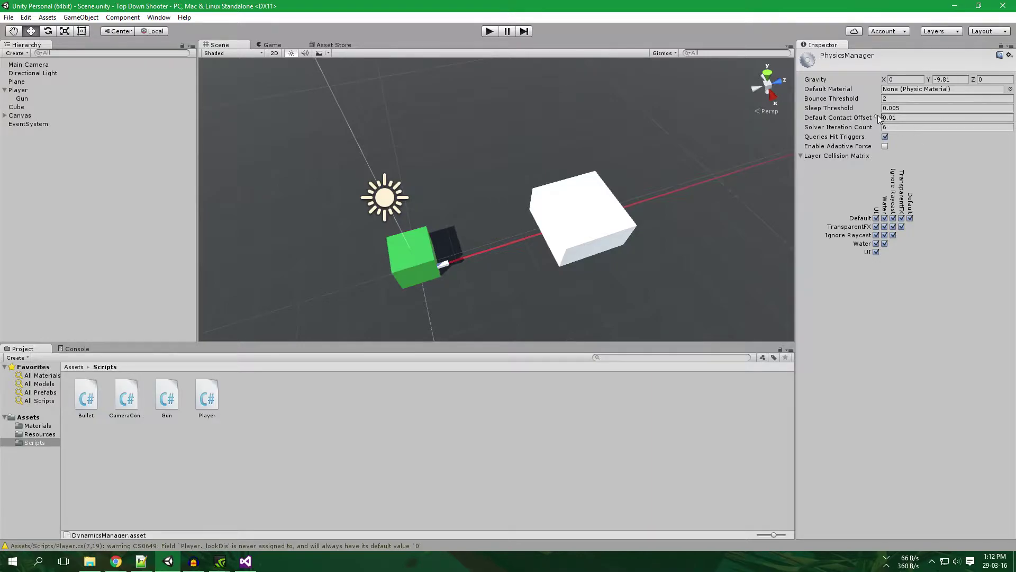
pyautogui.click(636, 130)
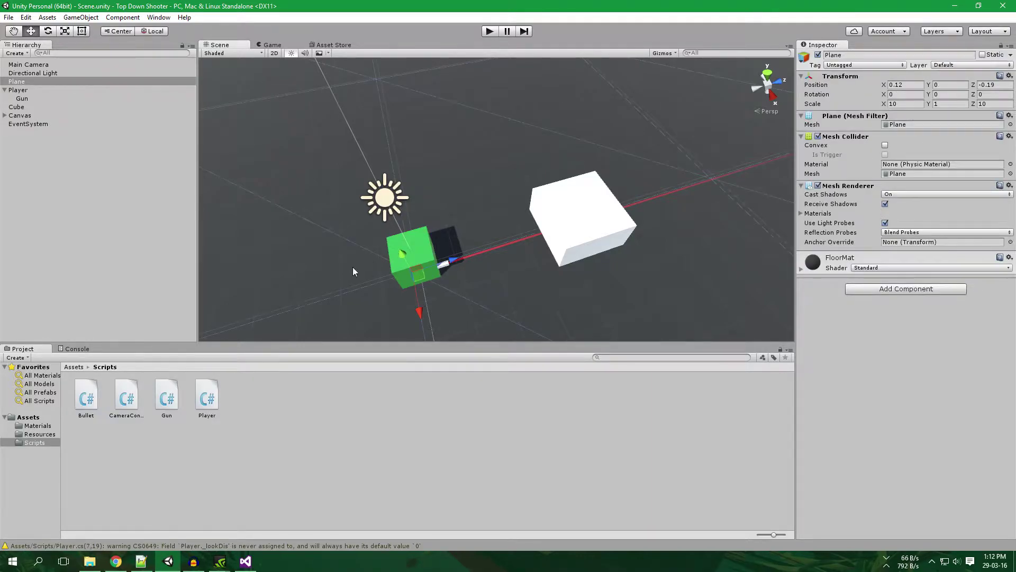
pyautogui.click(430, 246)
# Play the game and drive the player around the white cube with WASD, then stop it
pyautogui.hotkey('ctrl', 'p')
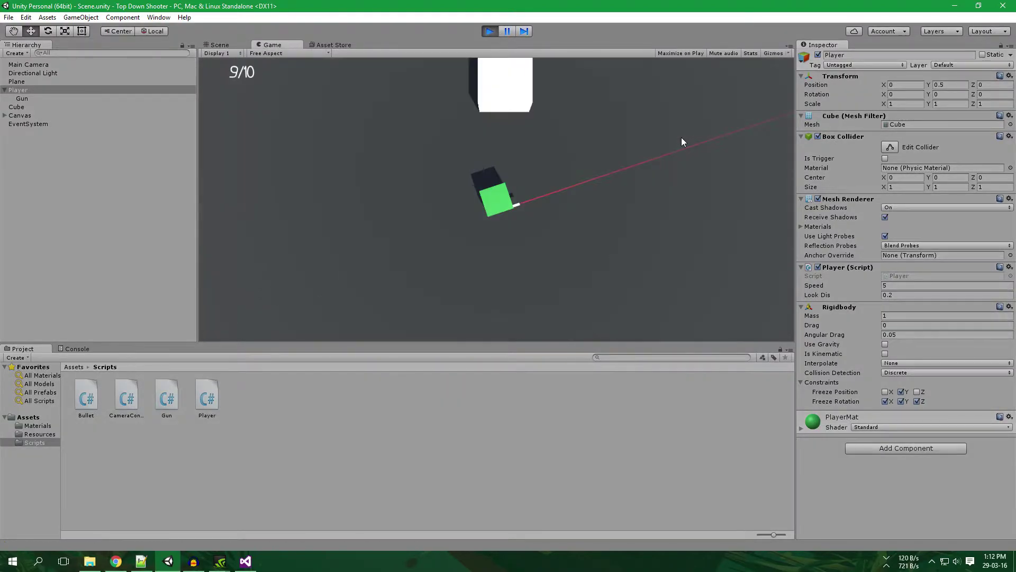
pyautogui.press('w')
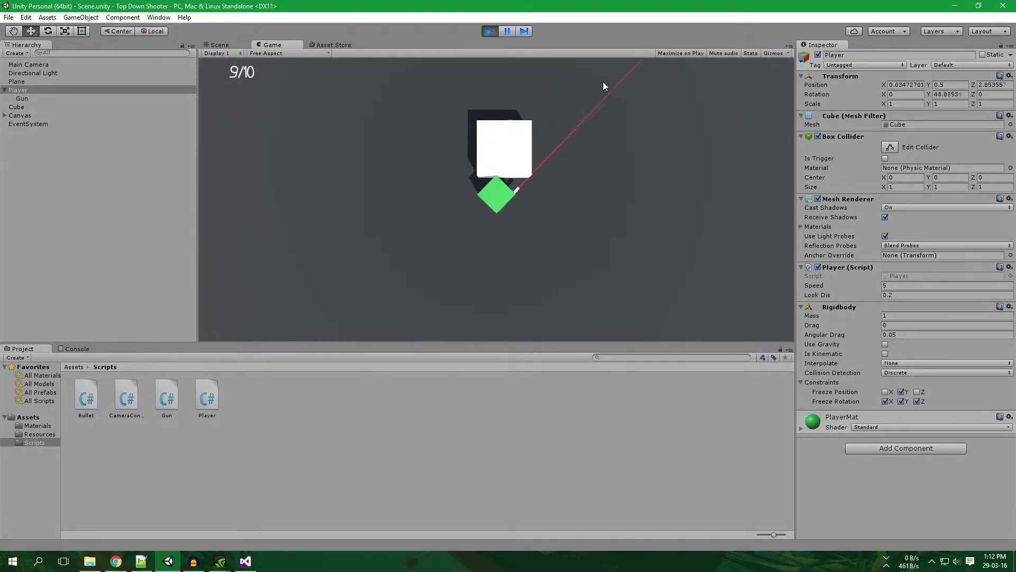
pyautogui.press('d')
pyautogui.press('a')
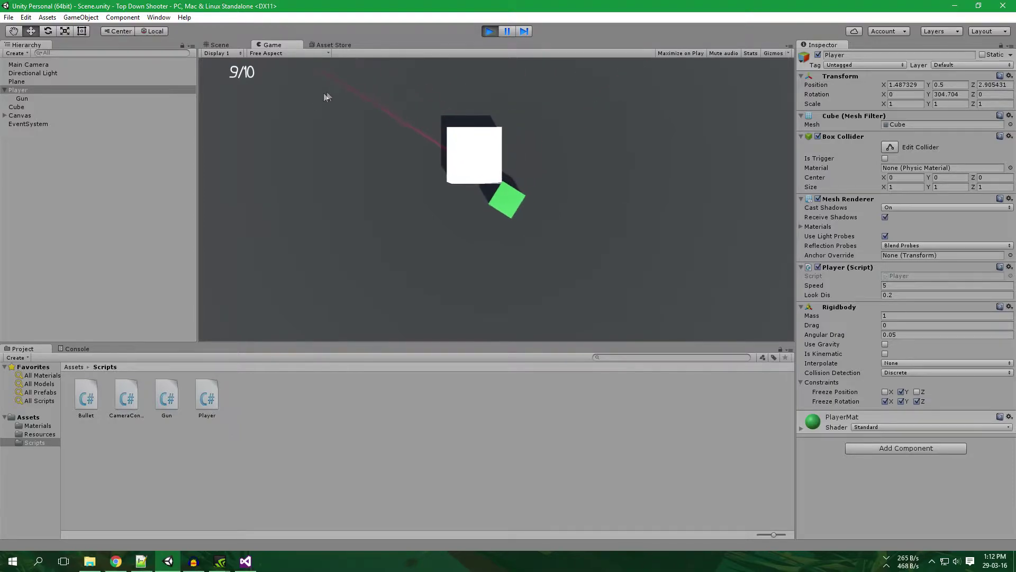
pyautogui.press('w')
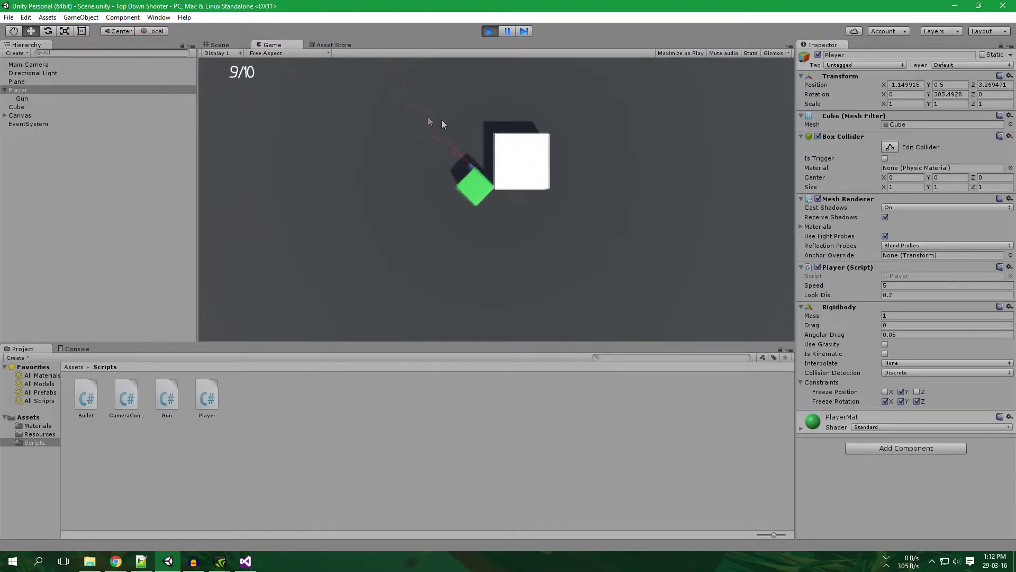
pyautogui.press('w')
pyautogui.press('d')
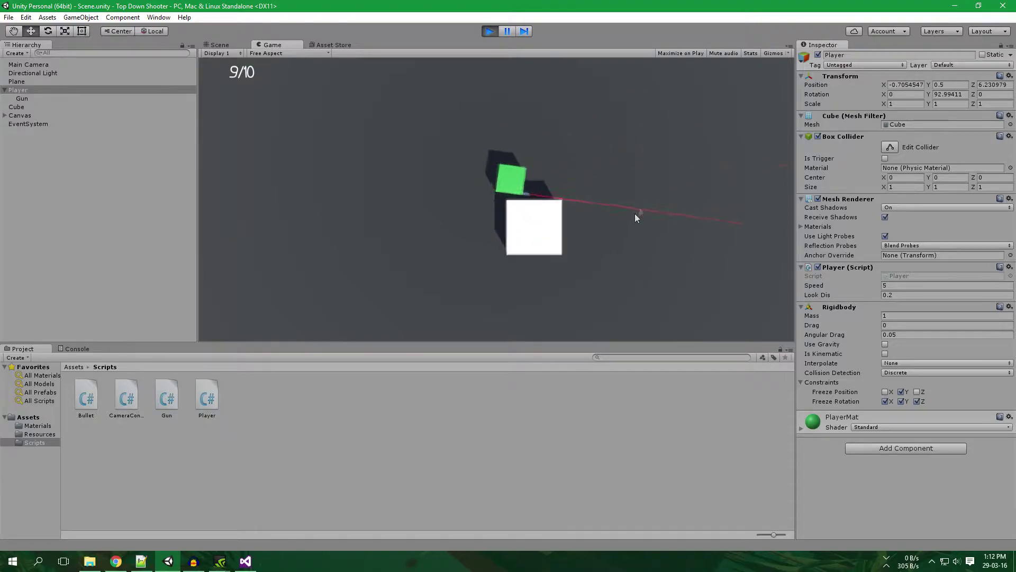
pyautogui.press('d')
pyautogui.press('s')
pyautogui.press('s')
pyautogui.press('a')
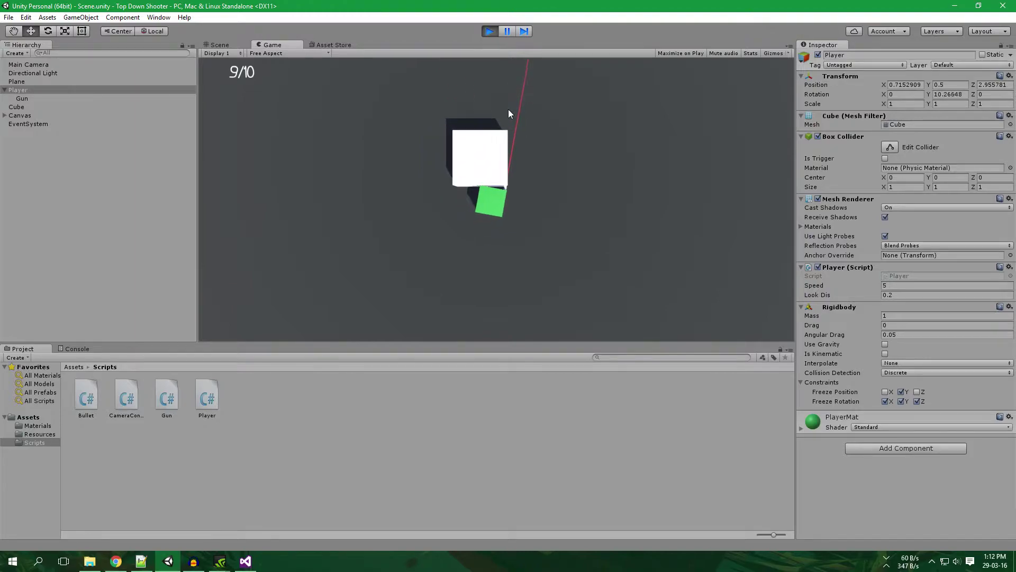
pyautogui.press('a')
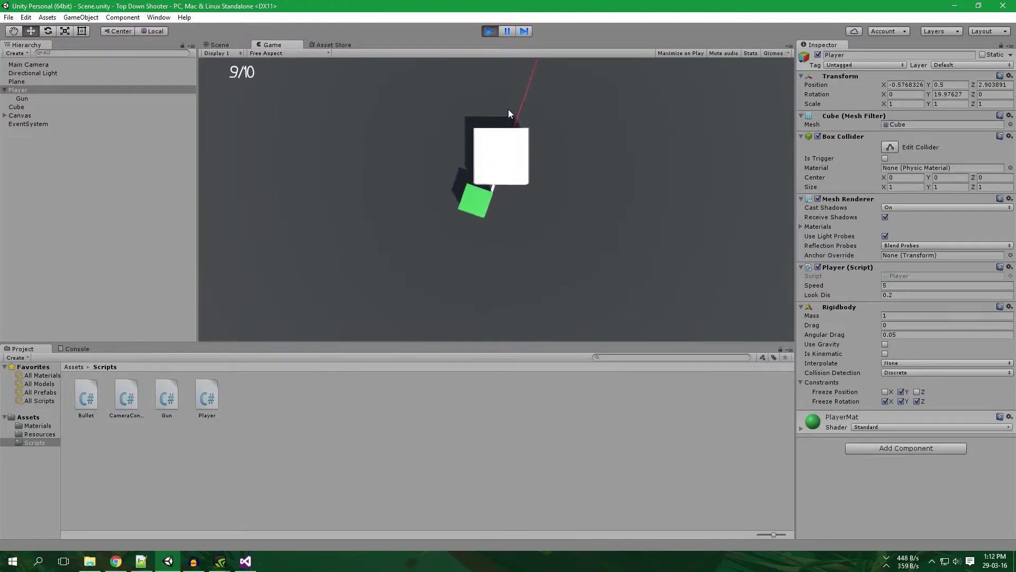
pyautogui.press('w')
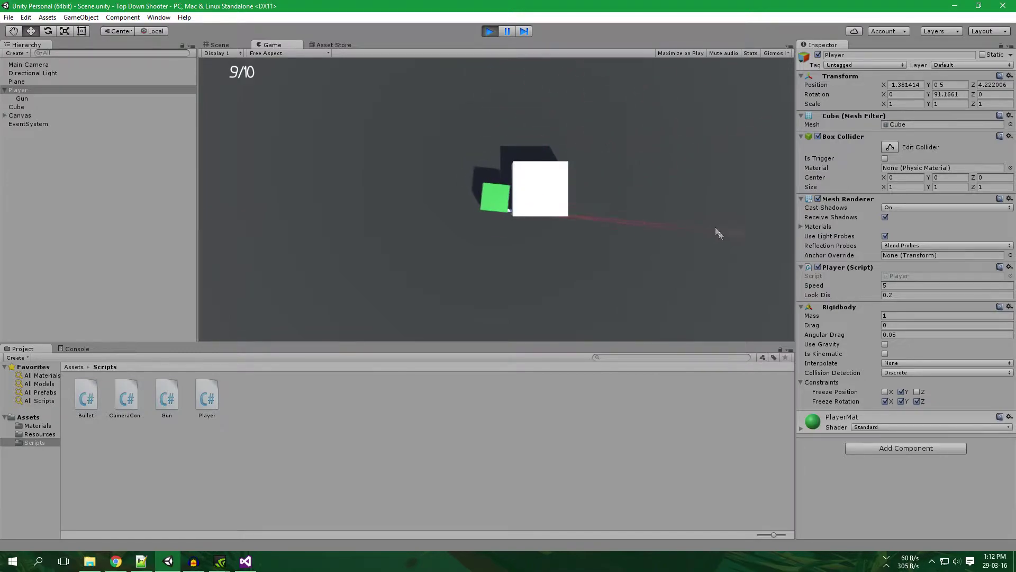
pyautogui.press('w')
pyautogui.press('d')
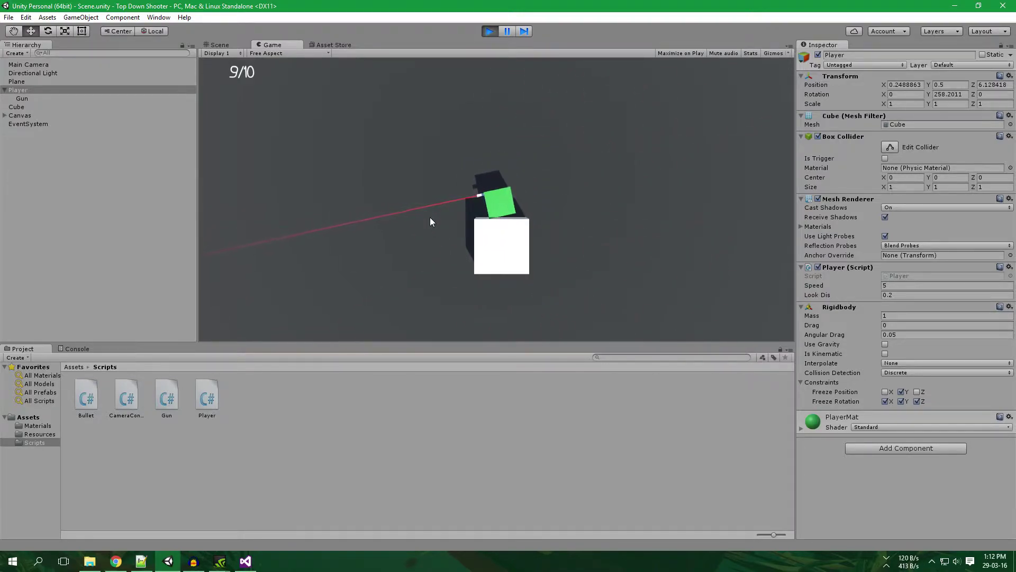
pyautogui.press('s')
pyautogui.press('a')
pyautogui.press('d')
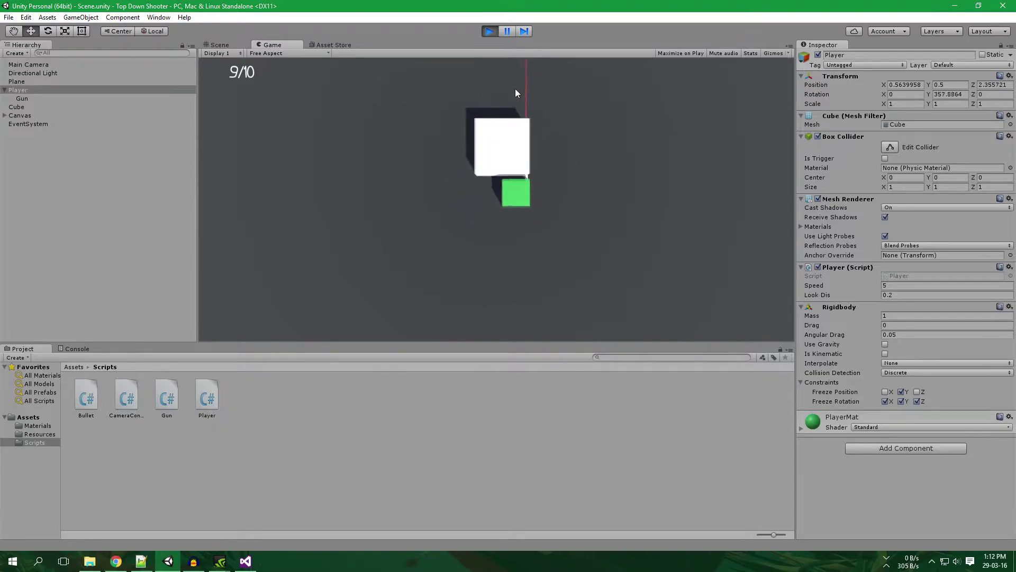
pyautogui.press('s')
pyautogui.press('a')
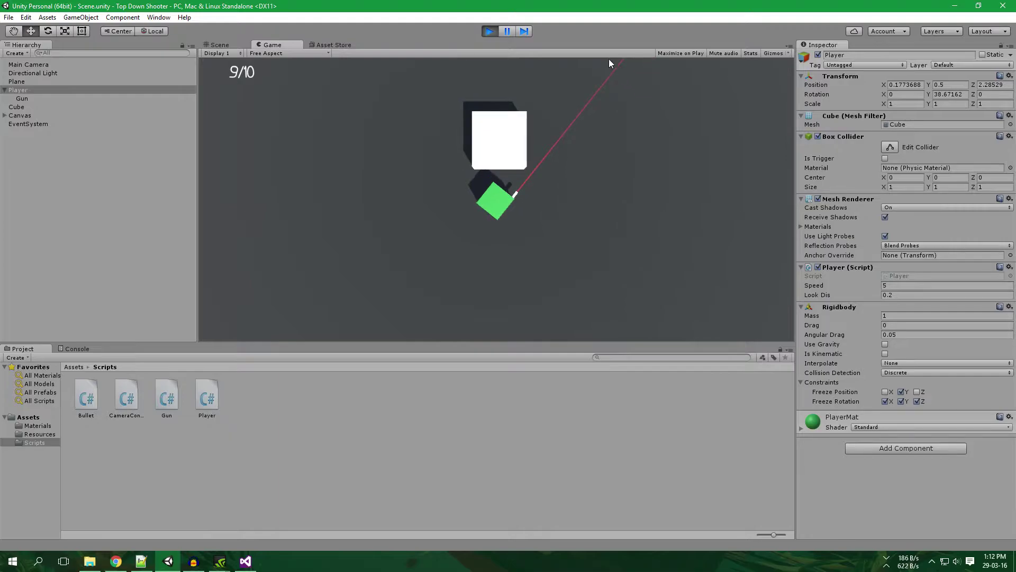
pyautogui.press('w')
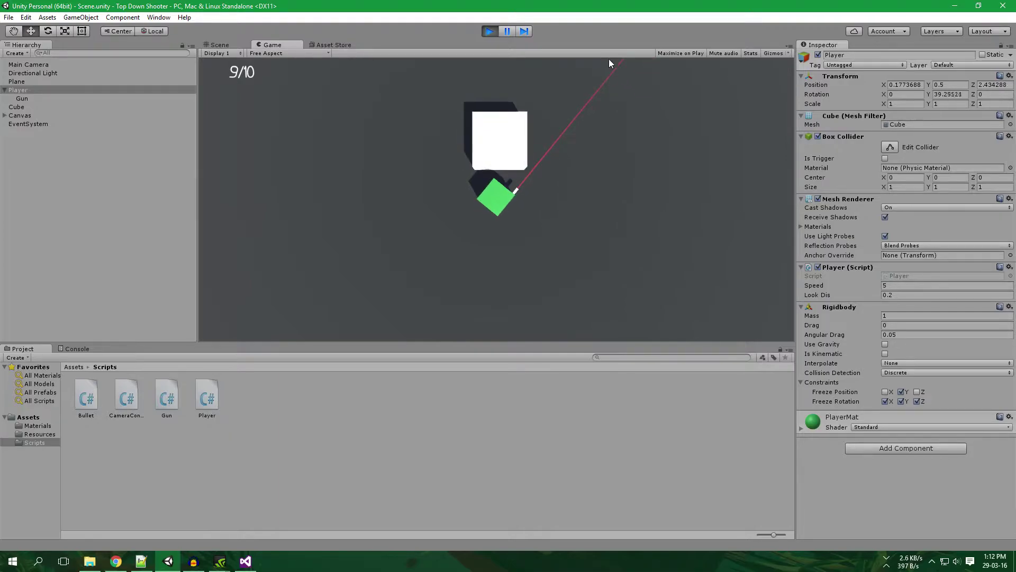
pyautogui.hotkey('ctrl', 'p')
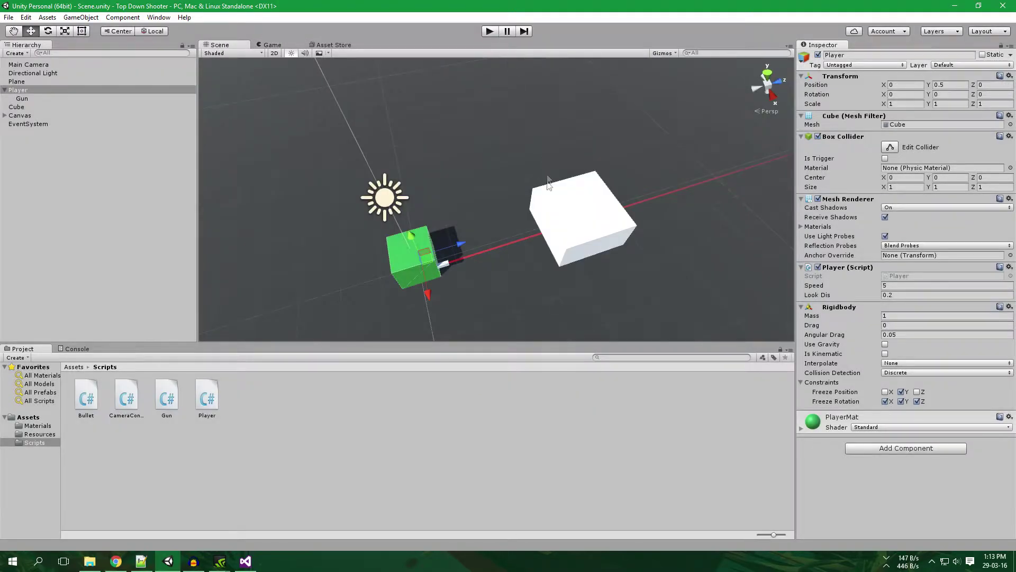
# Set the Player Rigidbody's Drag and Angular Drag both to 10
pyautogui.click(916, 326)
pyautogui.write('1')
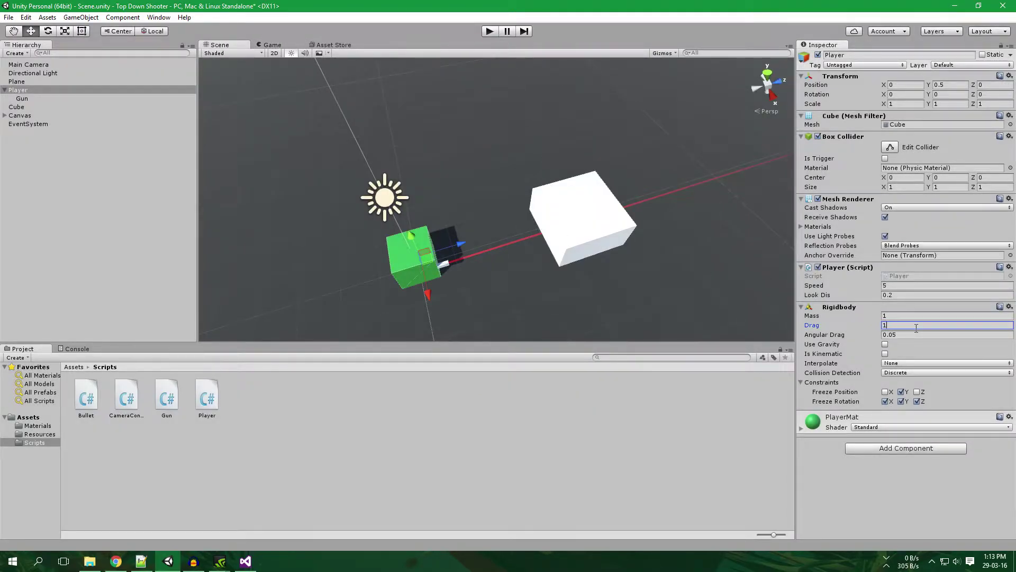
pyautogui.write('0')
pyautogui.press('Tab')
pyautogui.write('1')
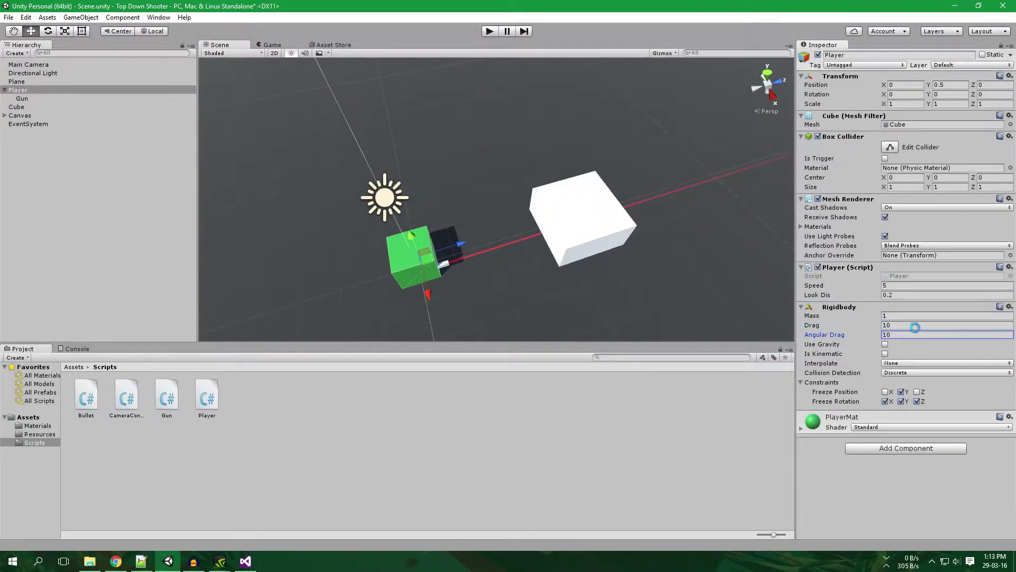
pyautogui.moveTo(531, 221); pyautogui.dragTo(531, 250, button='middle')
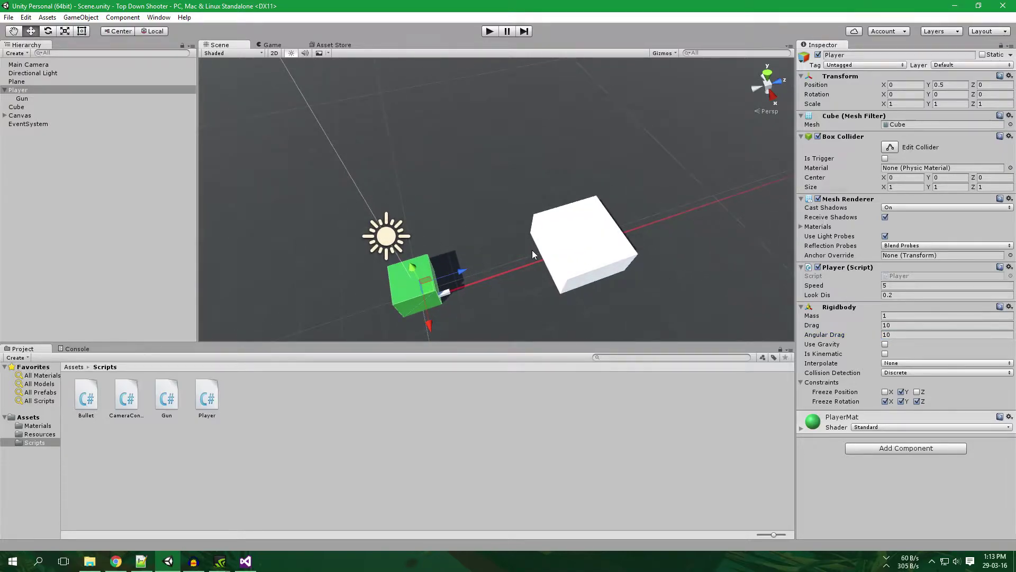
pyautogui.click(490, 31)
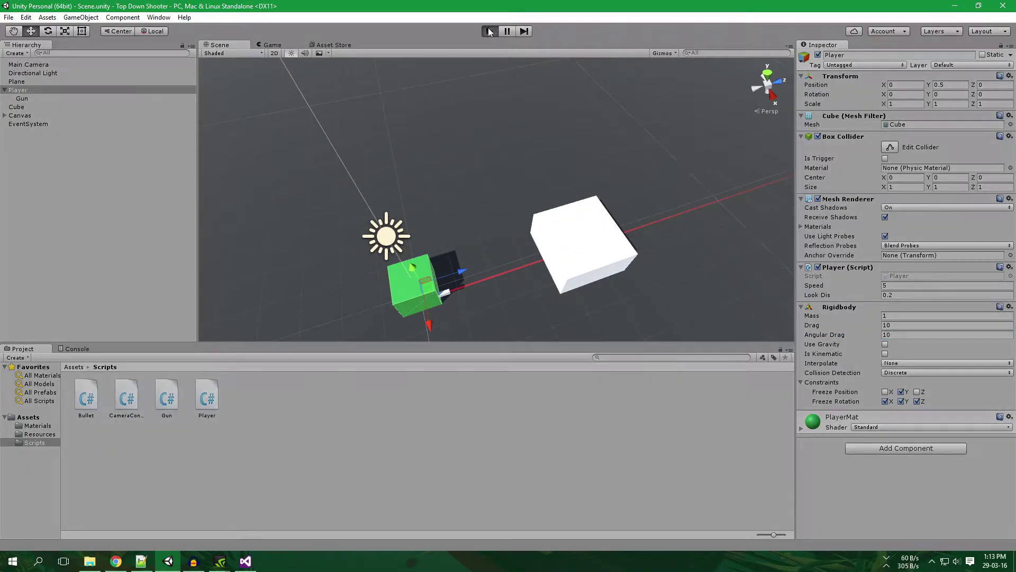
# Steer the player around the white cube with WASD, stop the game, and open CameraController.cs
pyautogui.press('w')
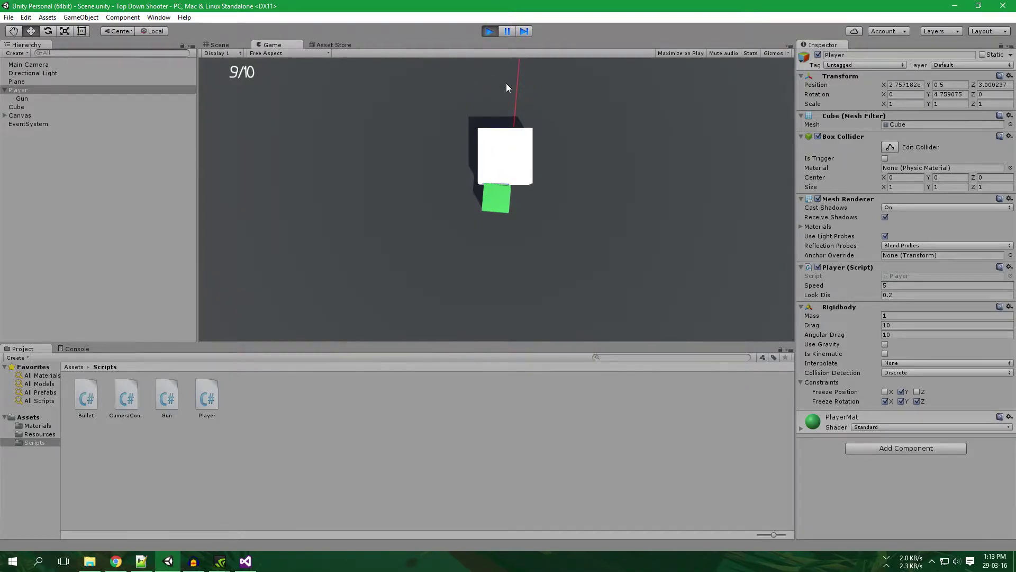
pyautogui.press('s')
pyautogui.press('w')
pyautogui.press('d')
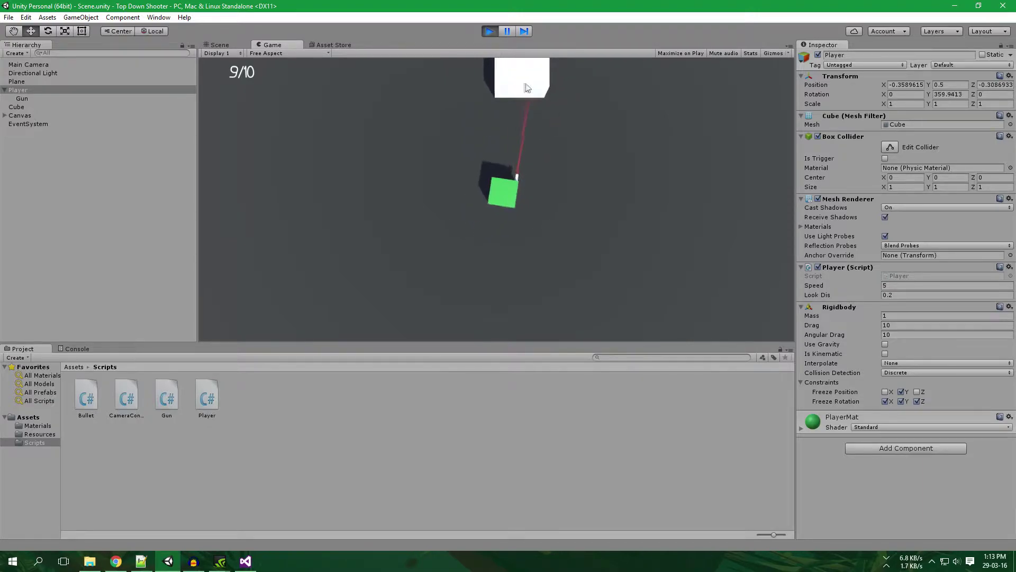
pyautogui.press('a')
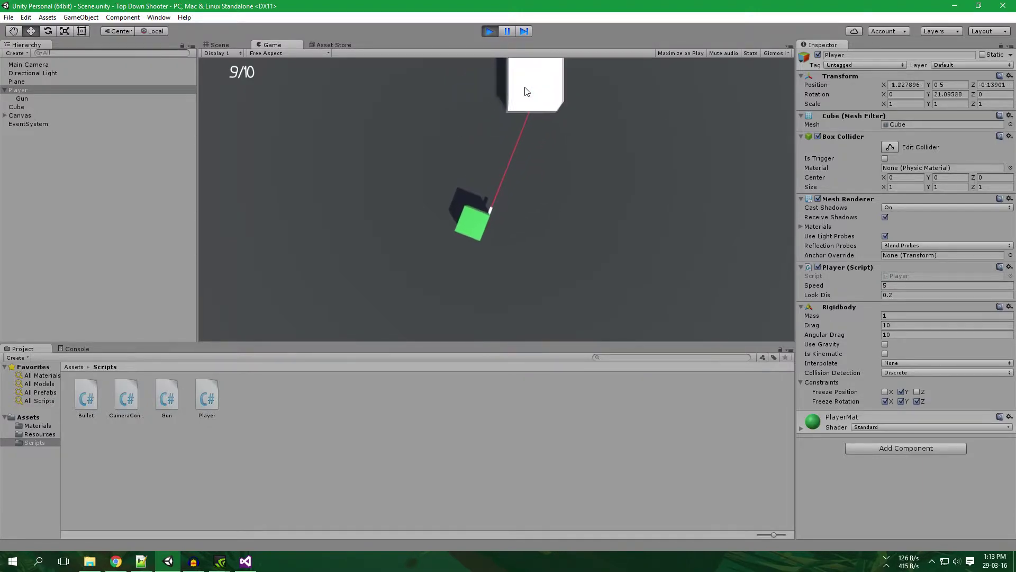
pyautogui.press('w')
pyautogui.press('d')
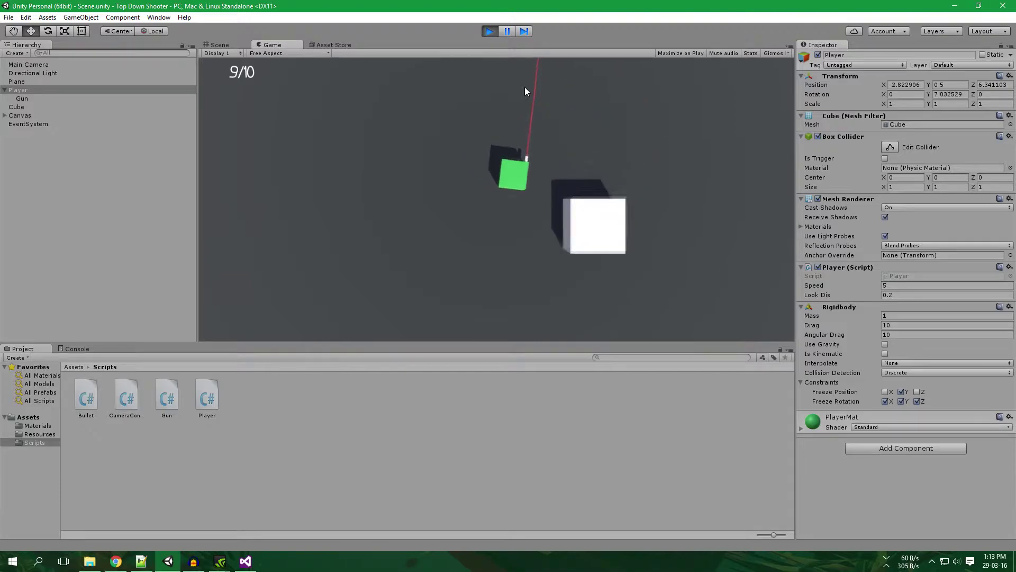
pyautogui.press('s')
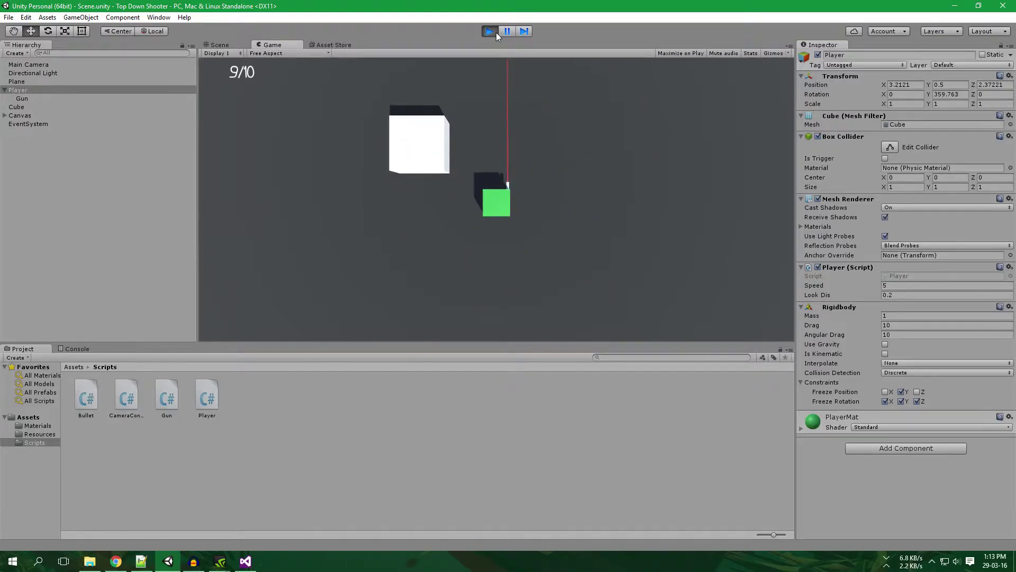
pyautogui.press('a')
pyautogui.press('a')
pyautogui.press('w')
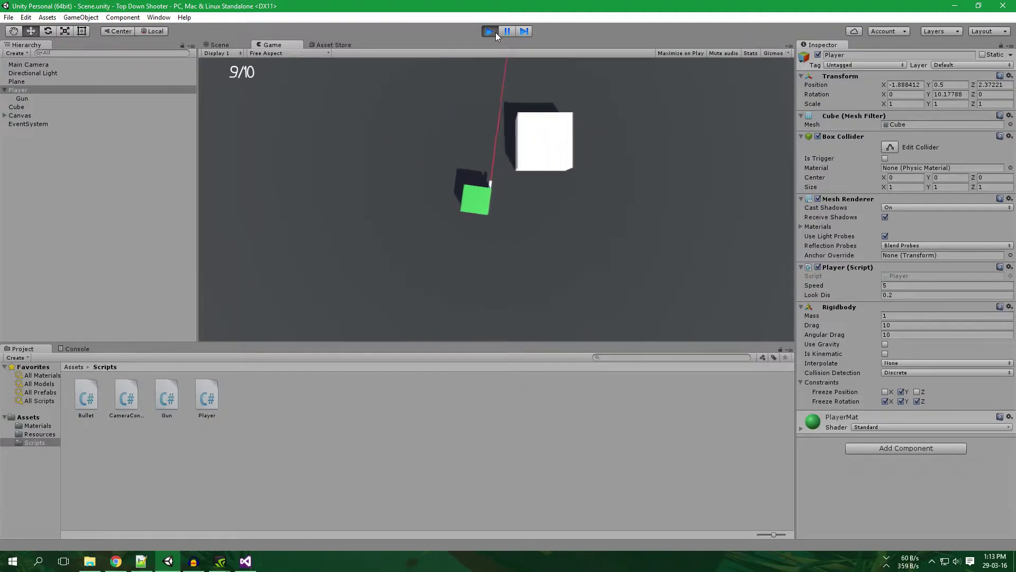
pyautogui.press('w')
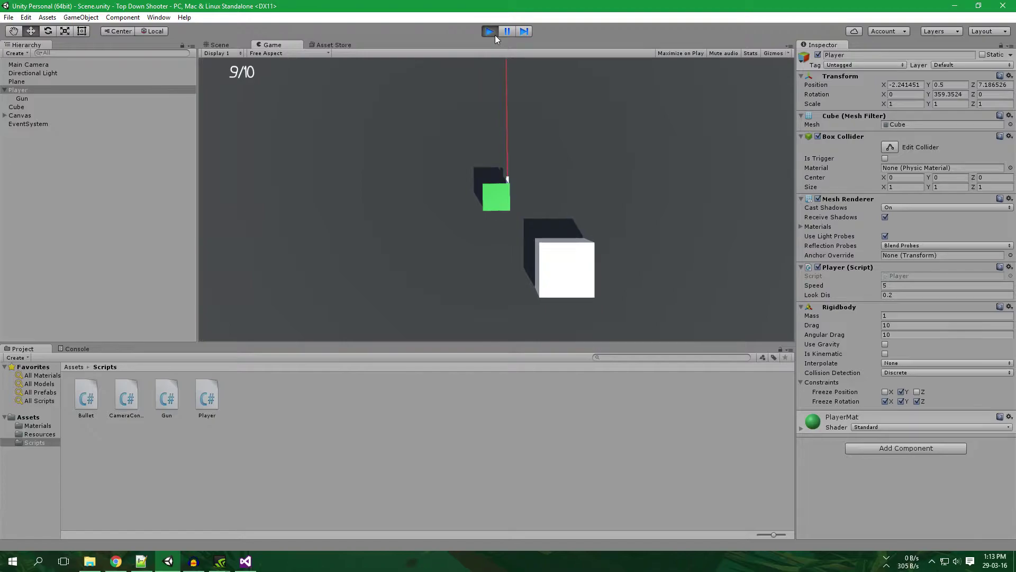
pyautogui.press('d')
pyautogui.press('d')
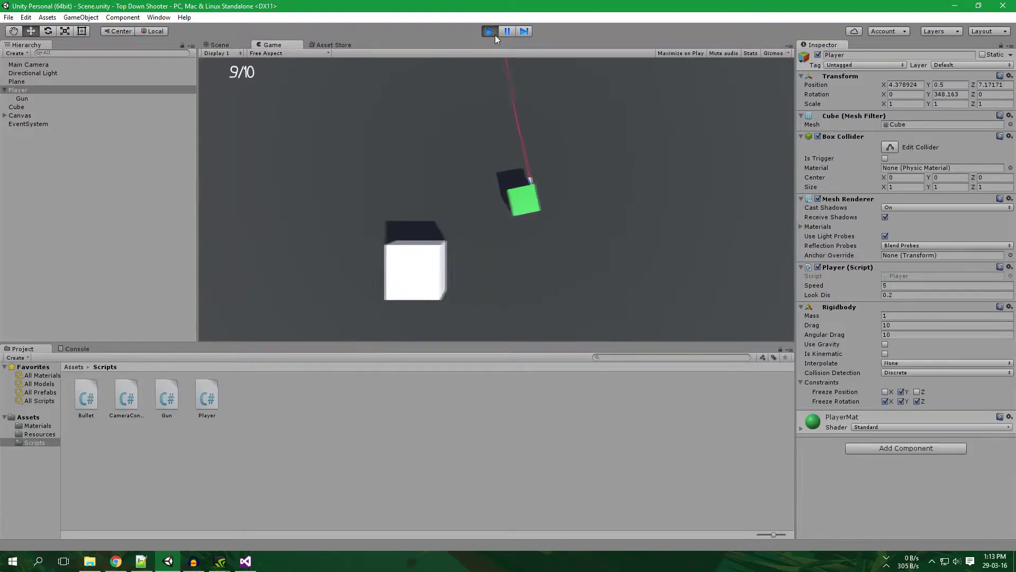
pyautogui.press('s')
pyautogui.press('s')
pyautogui.press('a')
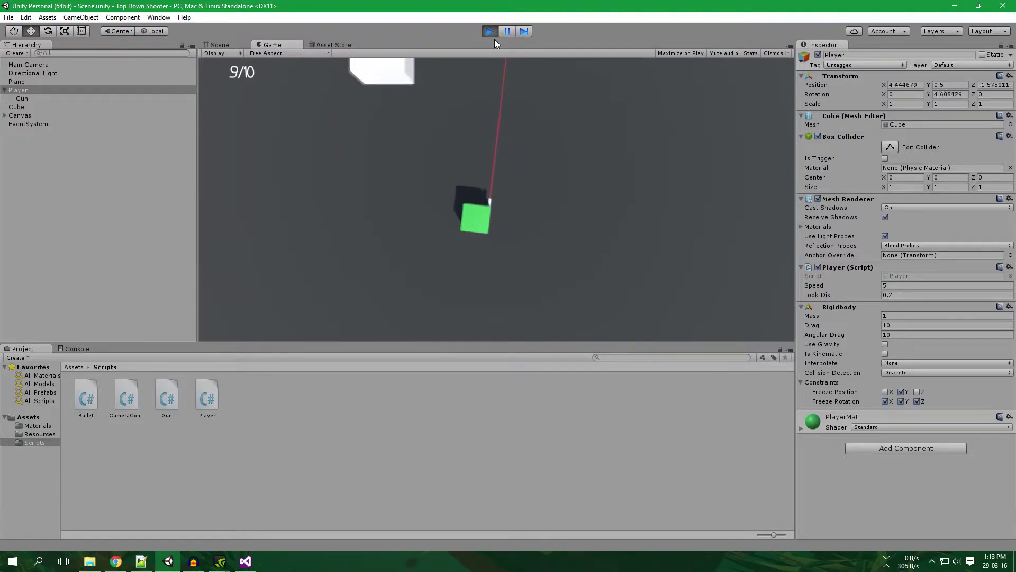
pyautogui.press('w')
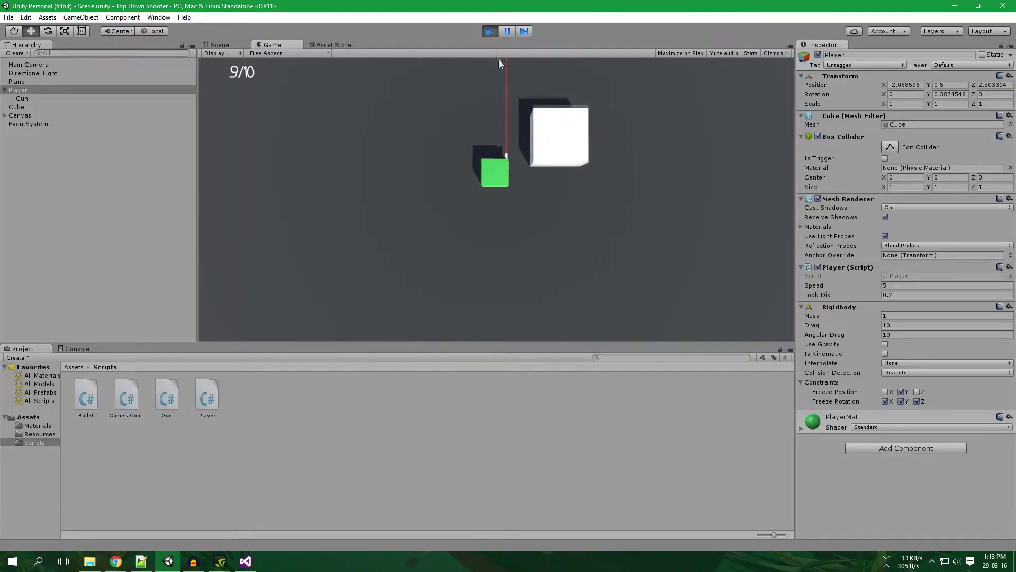
pyautogui.press('d')
pyautogui.press('s')
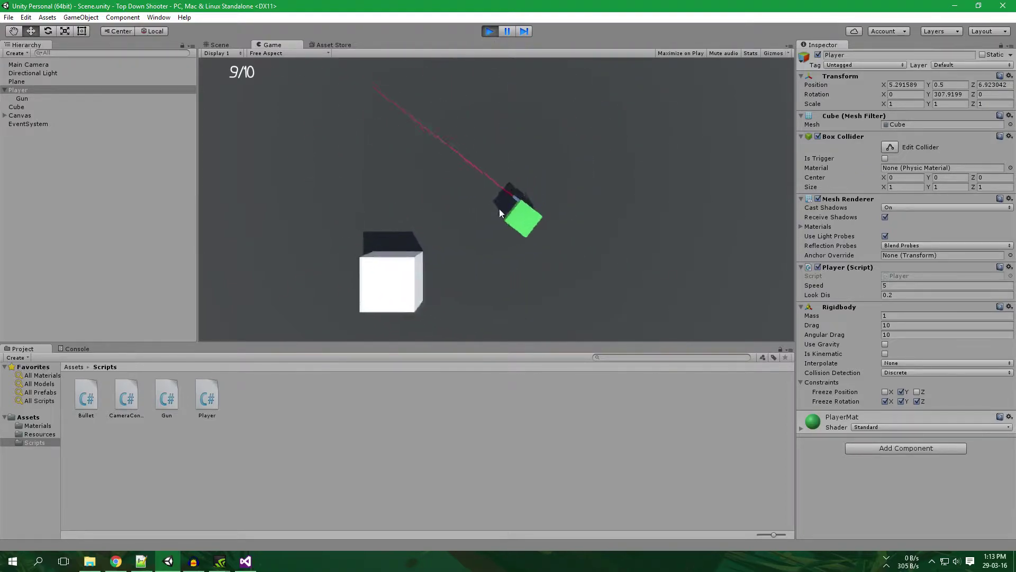
pyautogui.press('a')
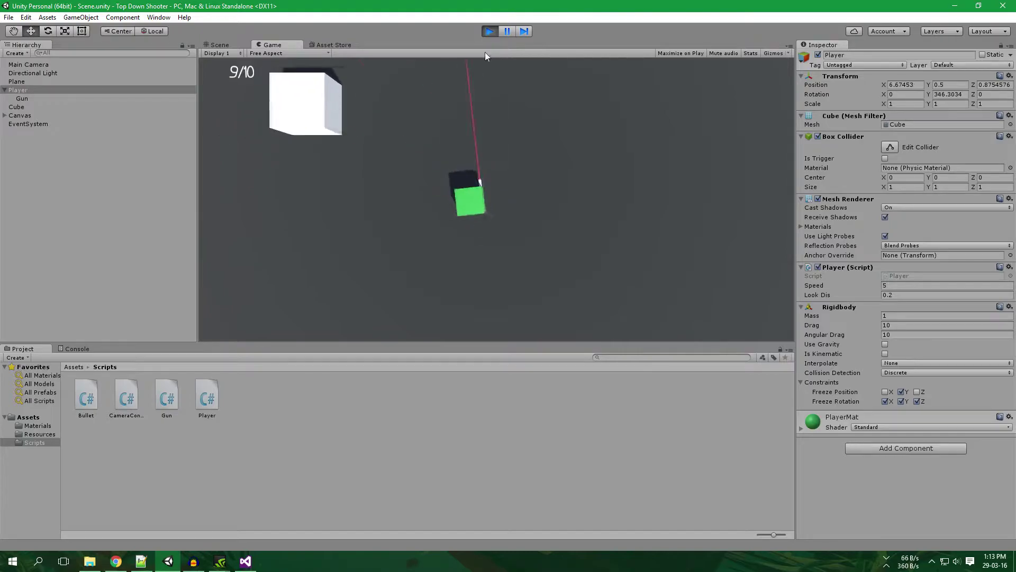
pyautogui.click(495, 34)
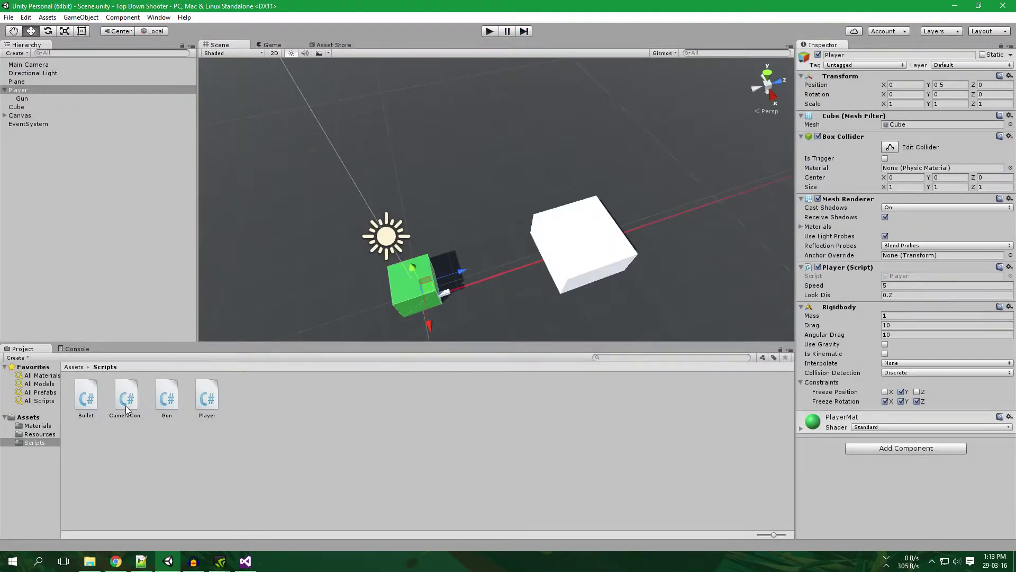
pyautogui.doubleClick(125, 406)
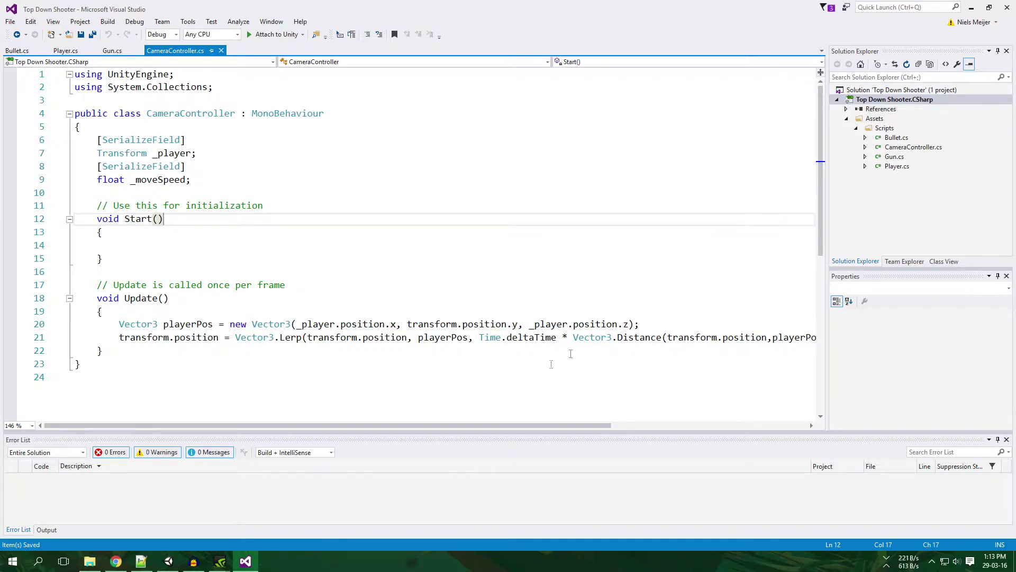
# Rename CameraController's Update method on line 18 to FixedUpdate, save, and return to Unity
pyautogui.click(124, 299)
pyautogui.write('Fixed')
pyautogui.hotkey('ctrl', 's')
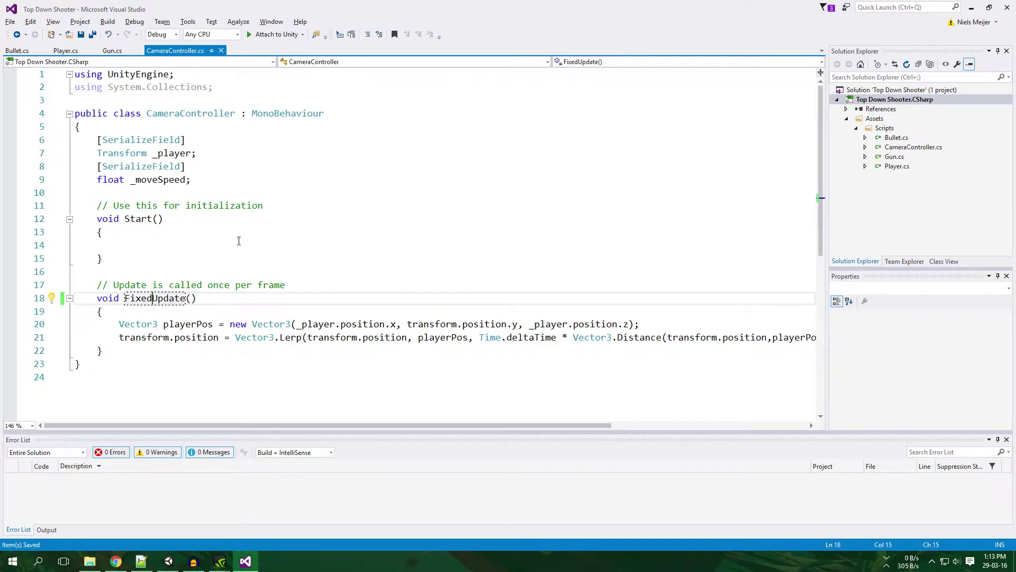
pyautogui.hotkey('alt', 'Tab')
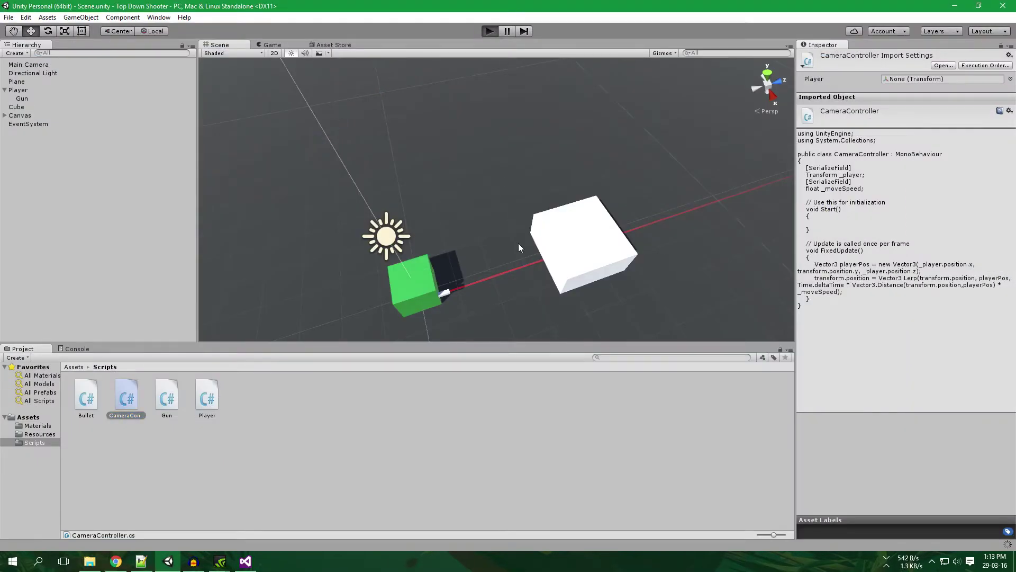
# Start play mode and steer the player up, left and around the white cube with WASD
pyautogui.hotkey('ctrl', 'p')
pyautogui.press('w')
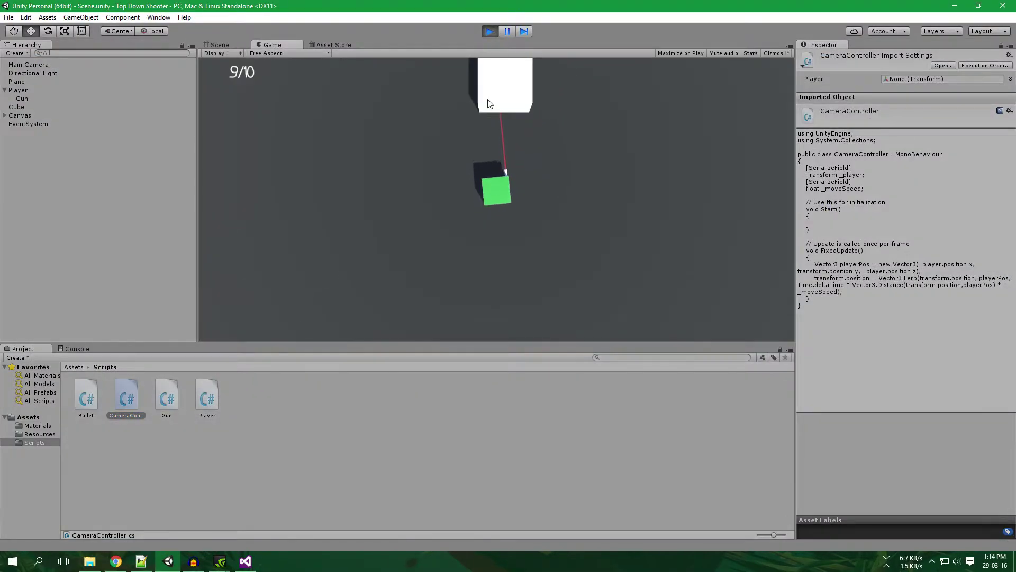
pyautogui.press('a')
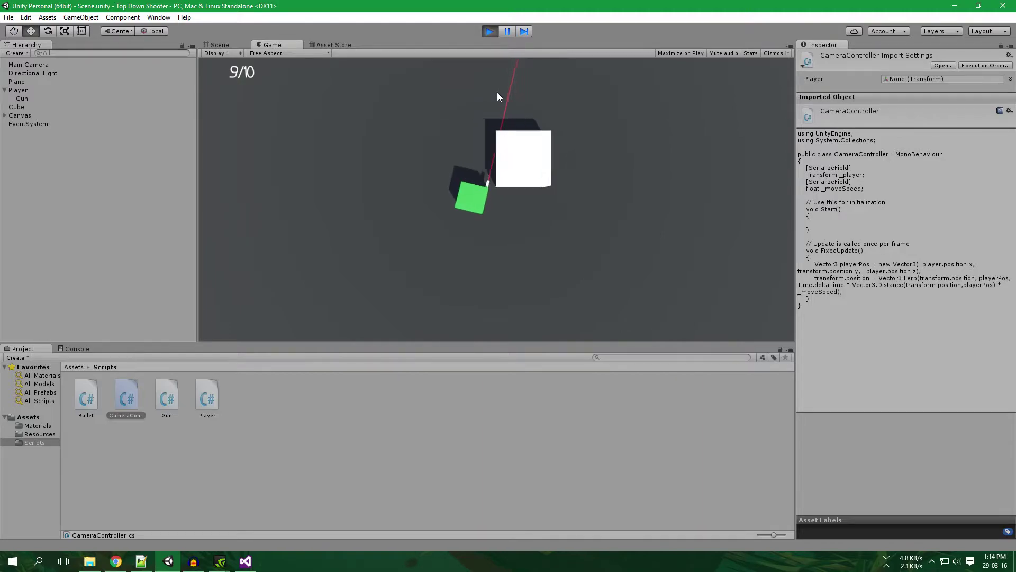
pyautogui.press('s')
pyautogui.press('d')
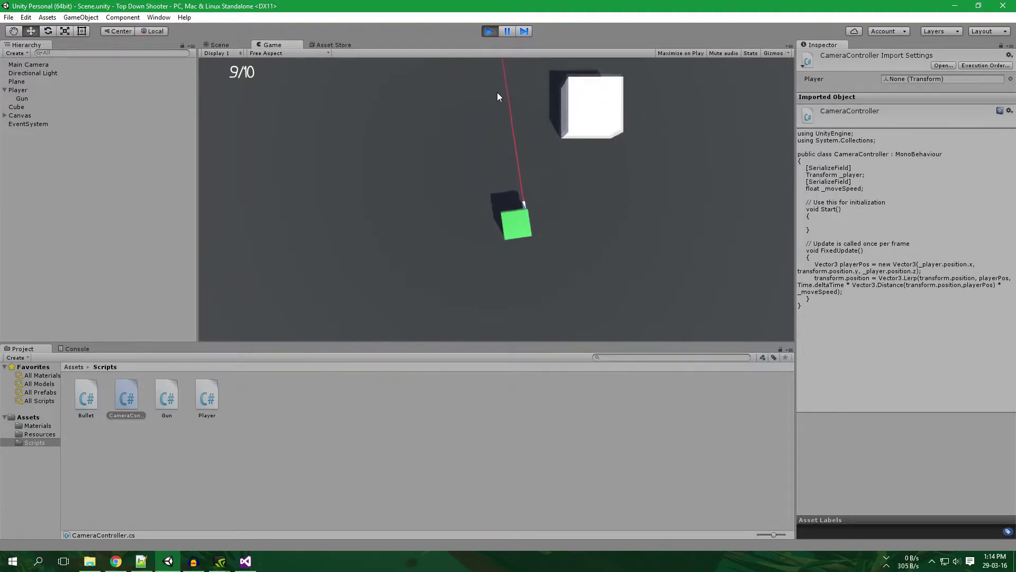
pyautogui.press('w')
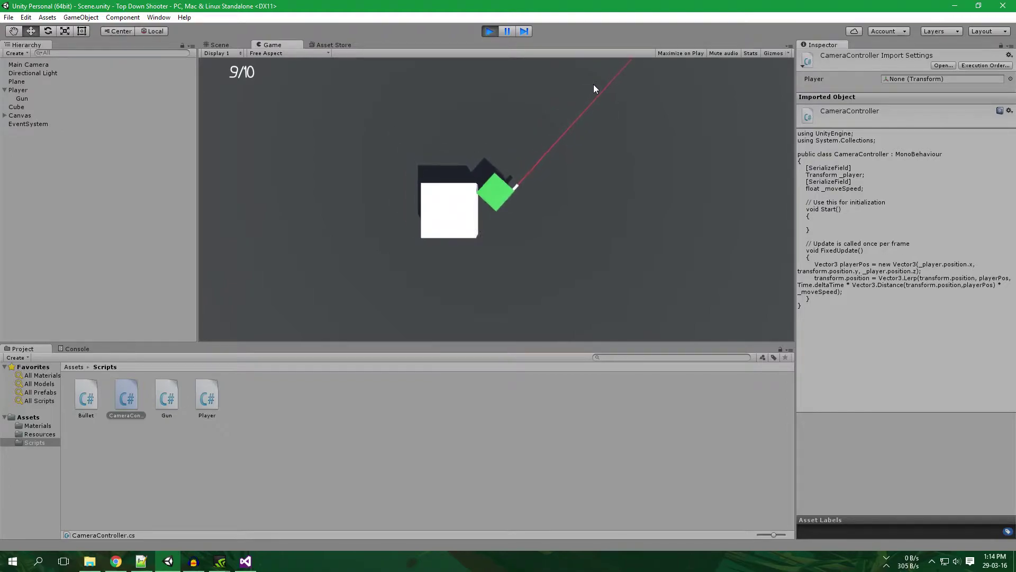
# Move the player past the cube and back, then stop the game and open the Gun script
pyautogui.press('w')
pyautogui.press('s')
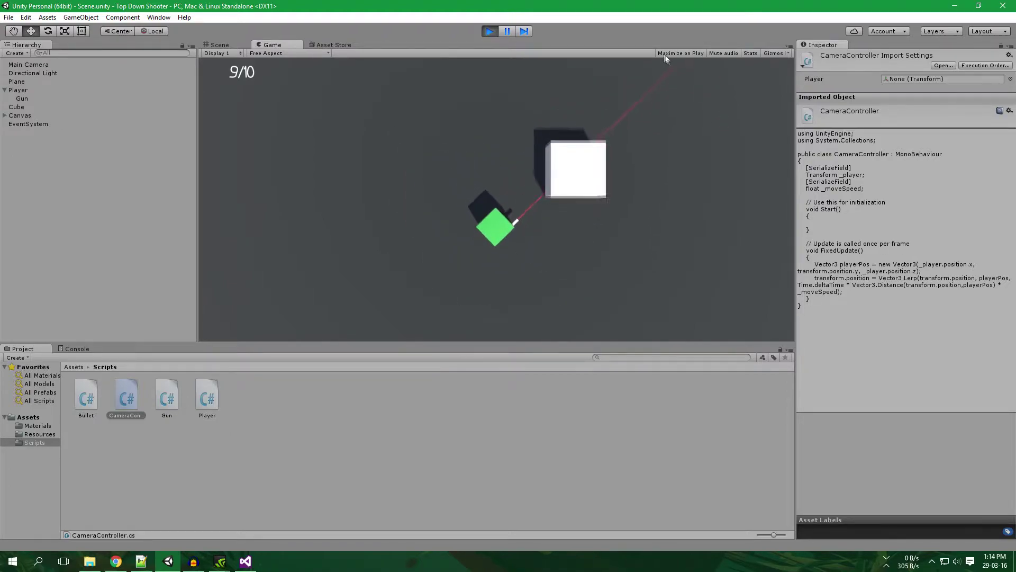
pyautogui.press('d')
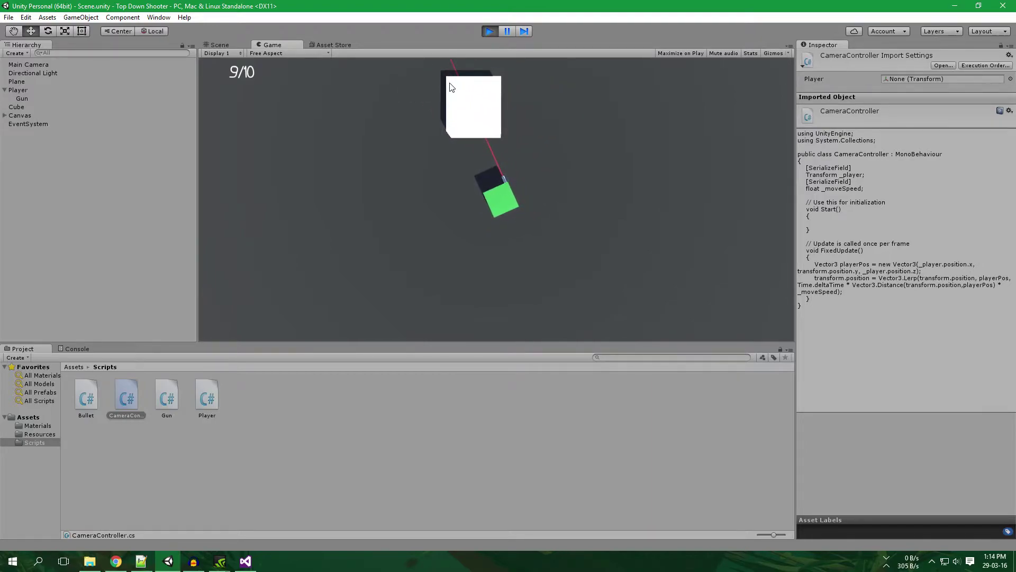
pyautogui.press('w')
pyautogui.press('s')
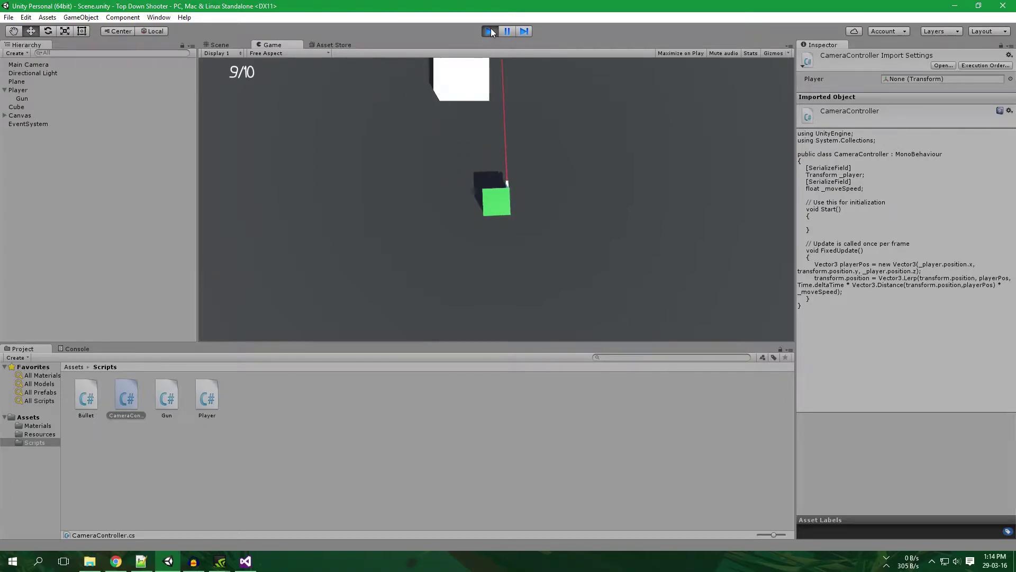
pyautogui.click(490, 31)
pyautogui.doubleClick(176, 404)
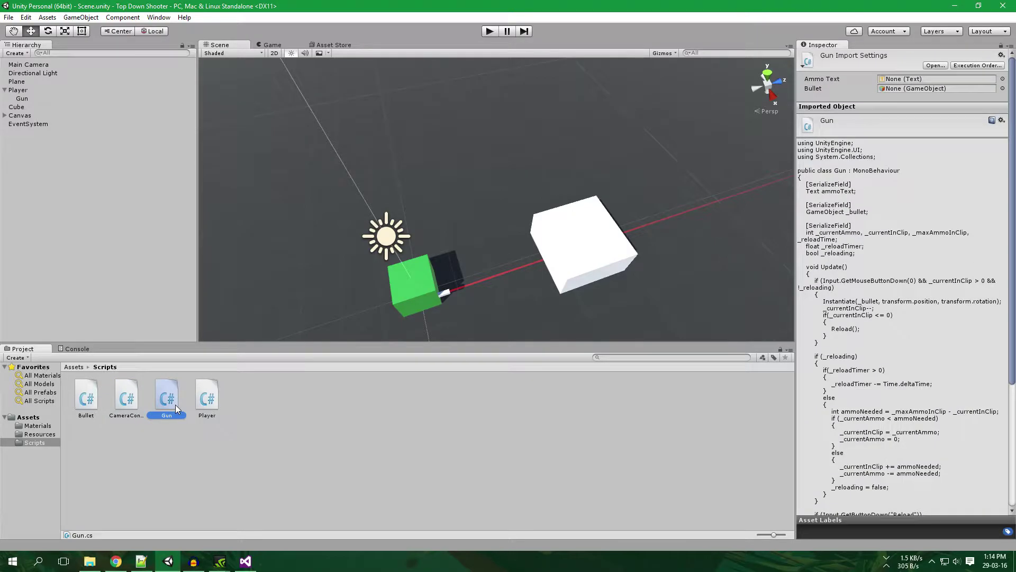
# Add an empty void UpdateLine() method after the Reload method in Gun.cs
pyautogui.scroll(3, 262, 339)
pyautogui.scroll(8, 261, 338)
pyautogui.scroll(2, 261, 339)
pyautogui.click(226, 194)
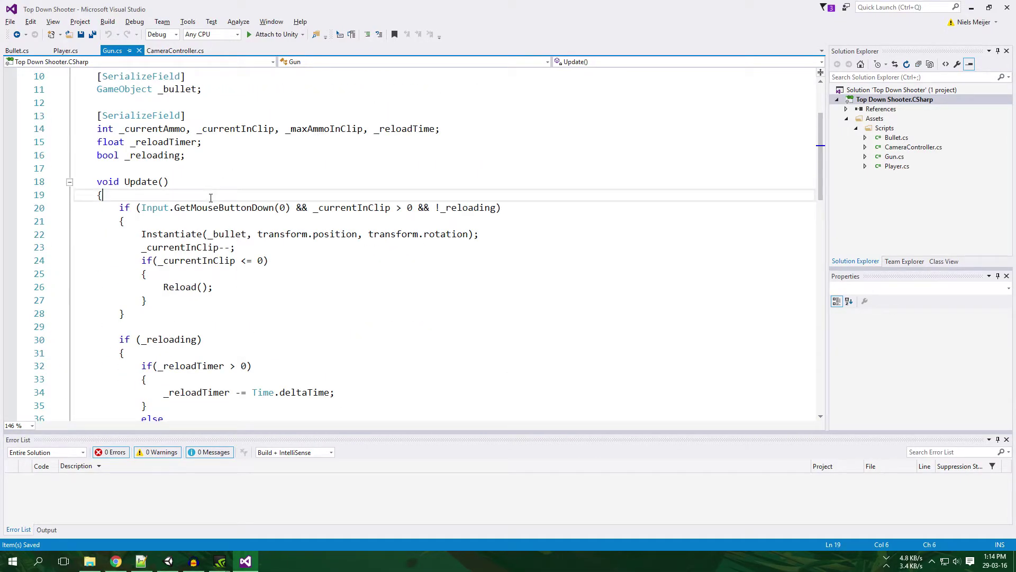
pyautogui.scroll(-5, 227, 212)
pyautogui.scroll(-7, 230, 238)
pyautogui.click(181, 245)
pyautogui.press('Return')
pyautogui.press('Return')
pyautogui.hotkey('ctrl', 'z')
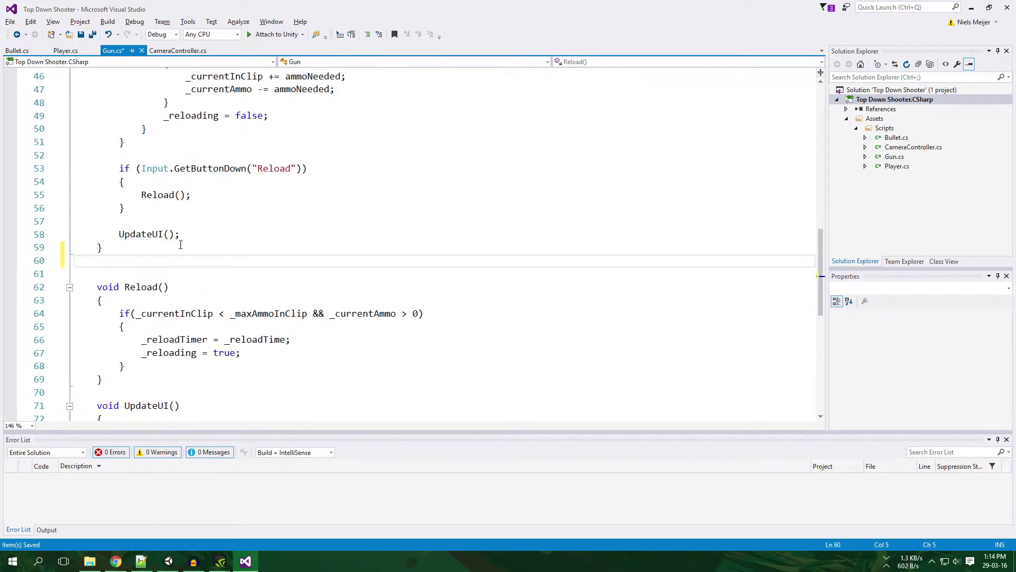
pyautogui.hotkey('ctrl', 'z')
pyautogui.scroll(-3, 153, 265)
pyautogui.click(137, 247)
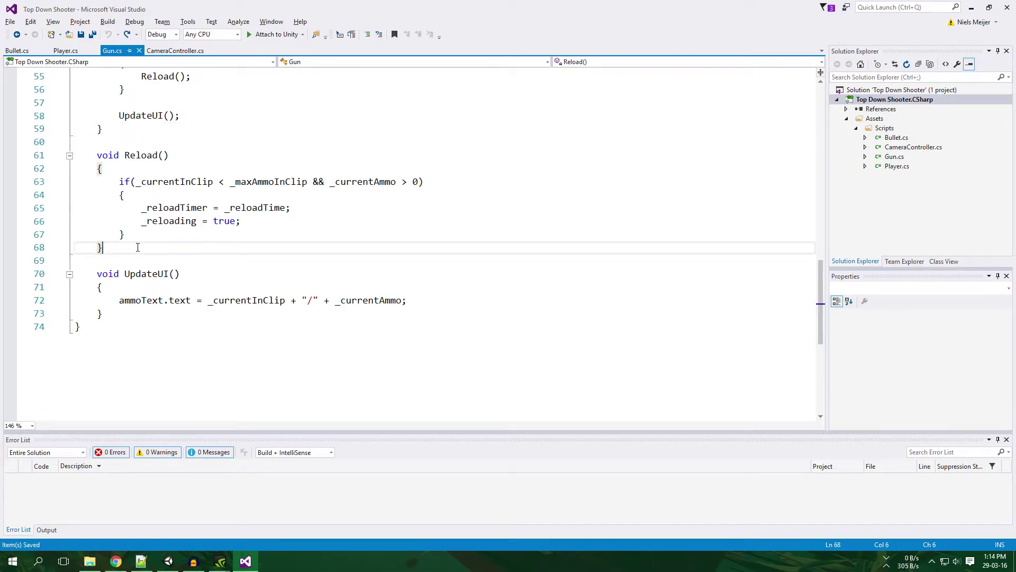
pyautogui.press('Return')
pyautogui.press('Return')
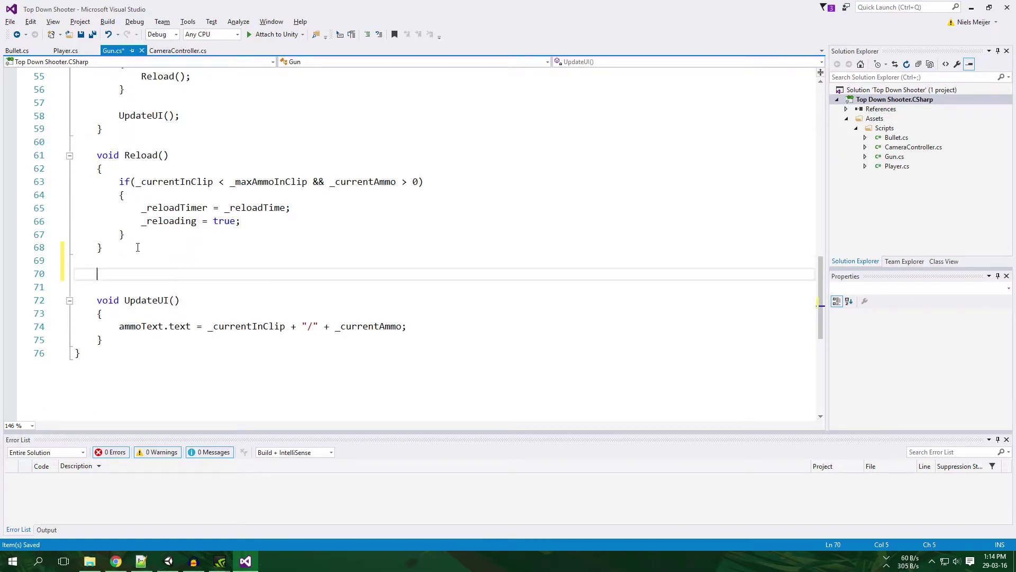
pyautogui.write('void UpdateL')
pyautogui.write('ine()')
pyautogui.press('Return')
pyautogui.write('{')
pyautogui.press('Return')
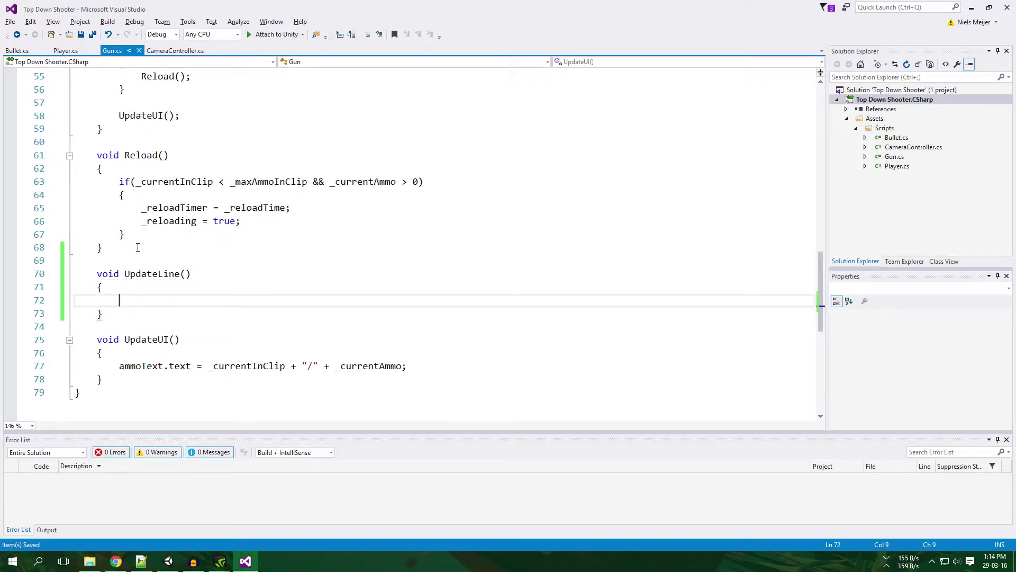
# Call UpdateLine(); just above UpdateUI() in Update and save
pyautogui.scroll(5, 179, 336)
pyautogui.scroll(1, 186, 344)
pyautogui.click(196, 355)
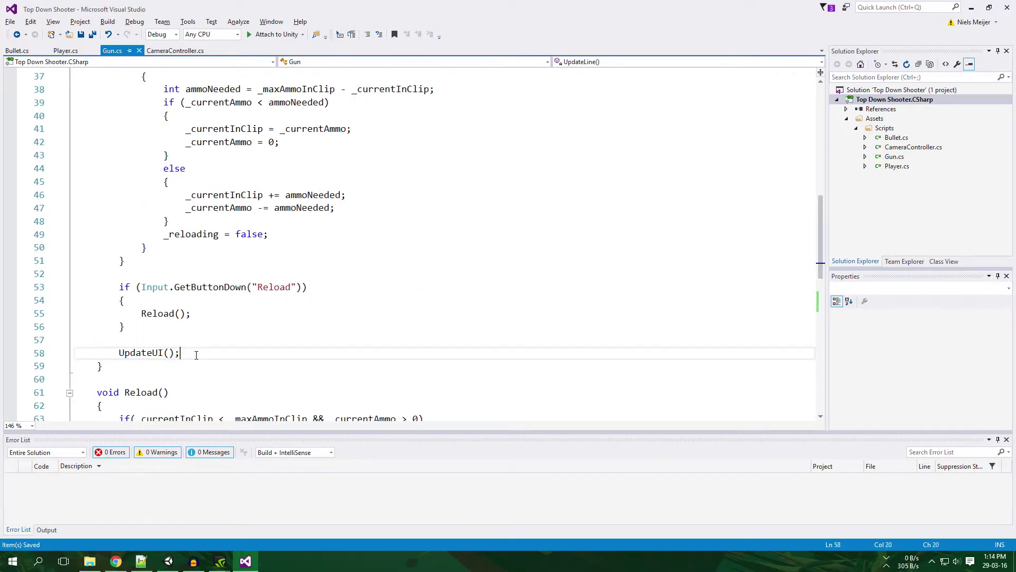
pyautogui.hotkey('ctrl', 'Return')
pyautogui.write('U')
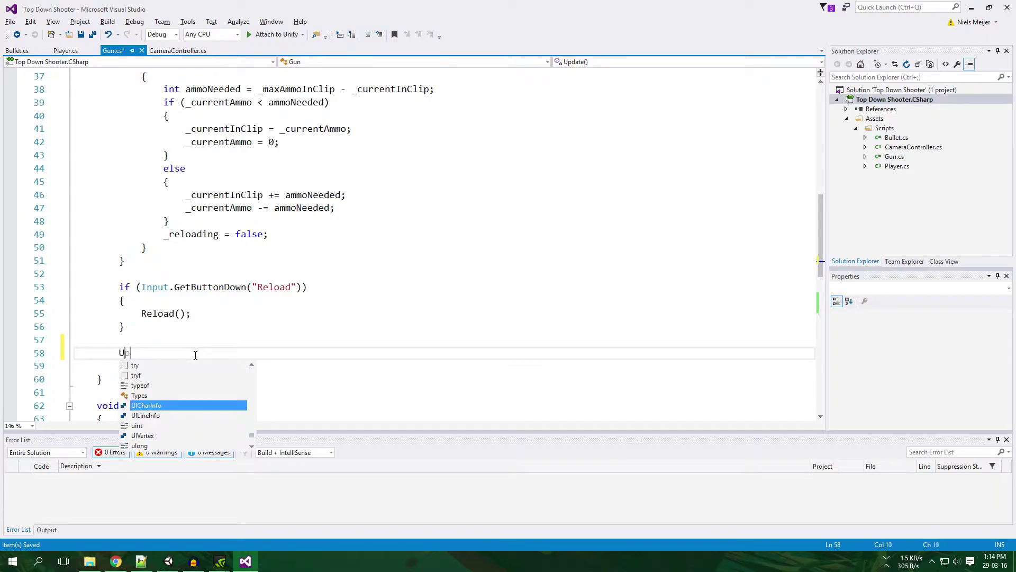
pyautogui.write('pdateLine();')
pyautogui.hotkey('ctrl', 's')
# Add a [SerializeField] float _lineLength field below the _reloading field and save
pyautogui.scroll(7, 193, 313)
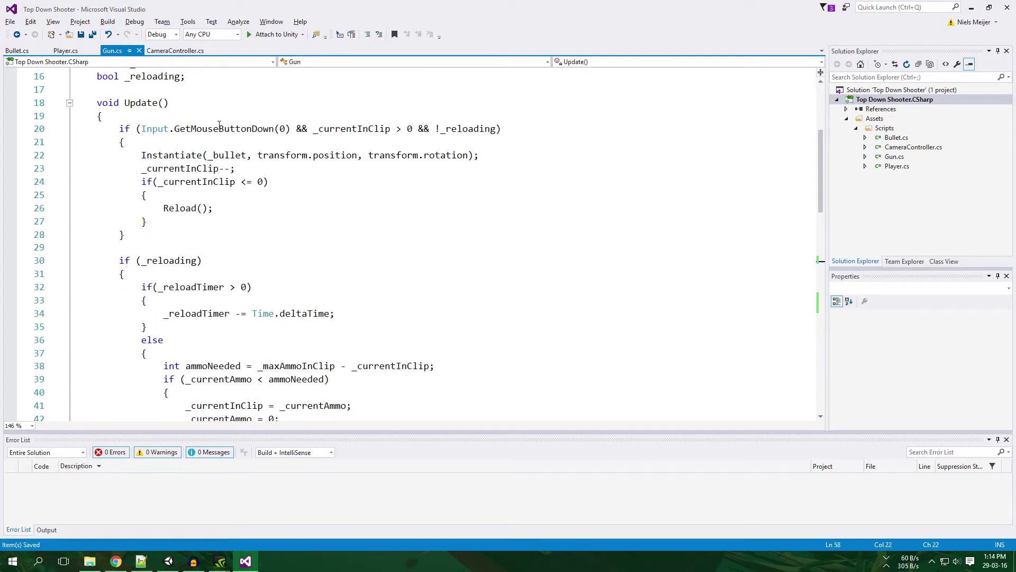
pyautogui.scroll(-2, 219, 125)
pyautogui.scroll(-4, 254, 125)
pyautogui.scroll(-3, 223, 177)
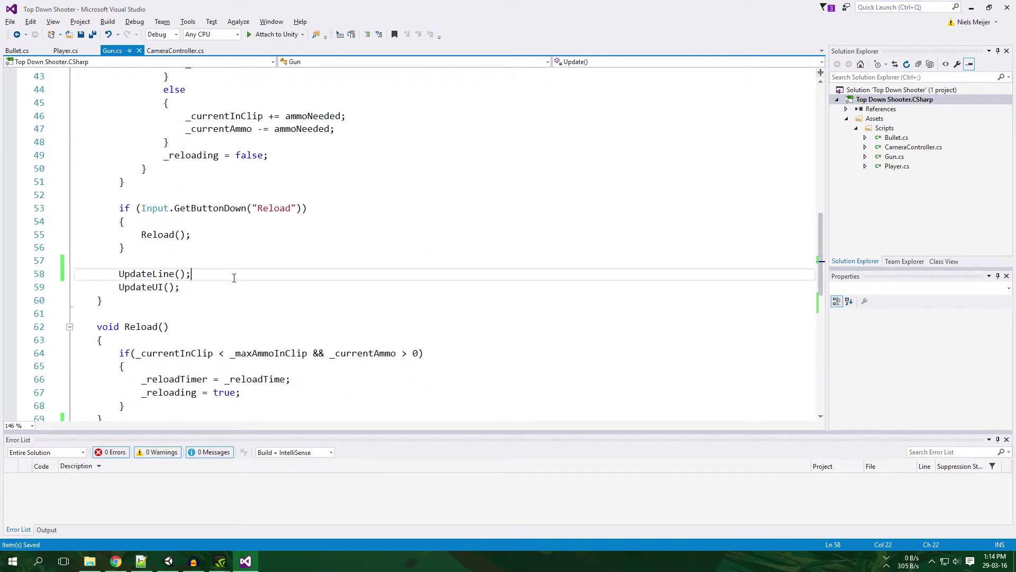
pyautogui.scroll(-7, 230, 277)
pyautogui.click(184, 211)
pyautogui.press('Up')
pyautogui.scroll(15, 196, 206)
pyautogui.scroll(6, 208, 209)
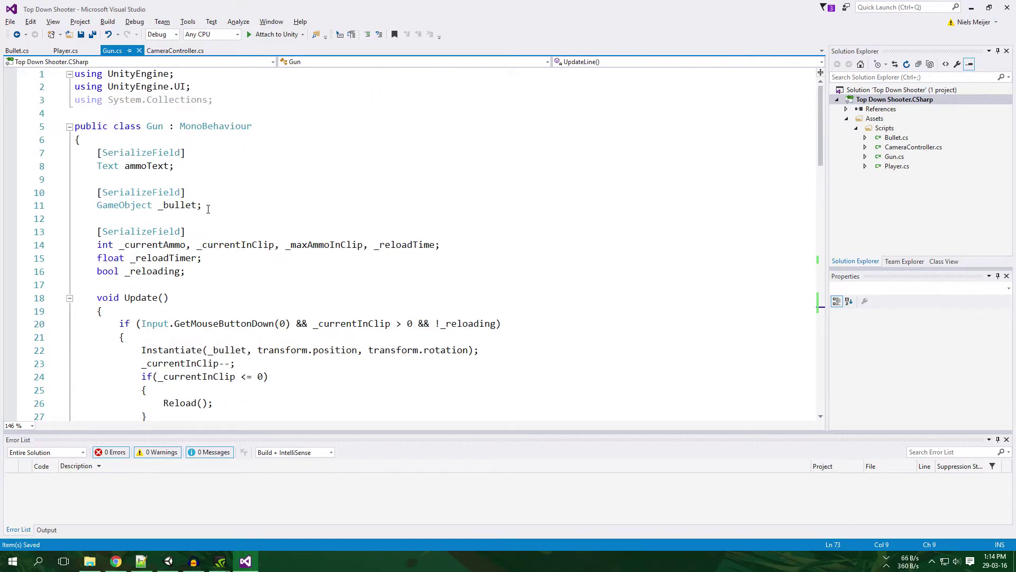
pyautogui.click(242, 273)
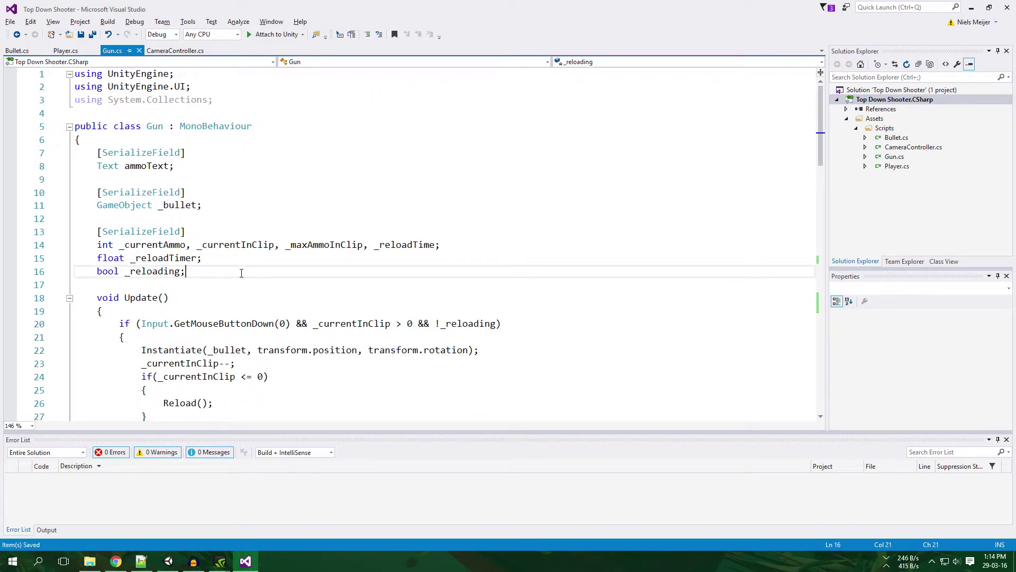
pyautogui.press('Return')
pyautogui.press('Return')
pyautogui.write('[S')
pyautogui.press('Tab')
pyautogui.press('End')
pyautogui.press('Return')
pyautogui.write('fl')
pyautogui.write(' )')
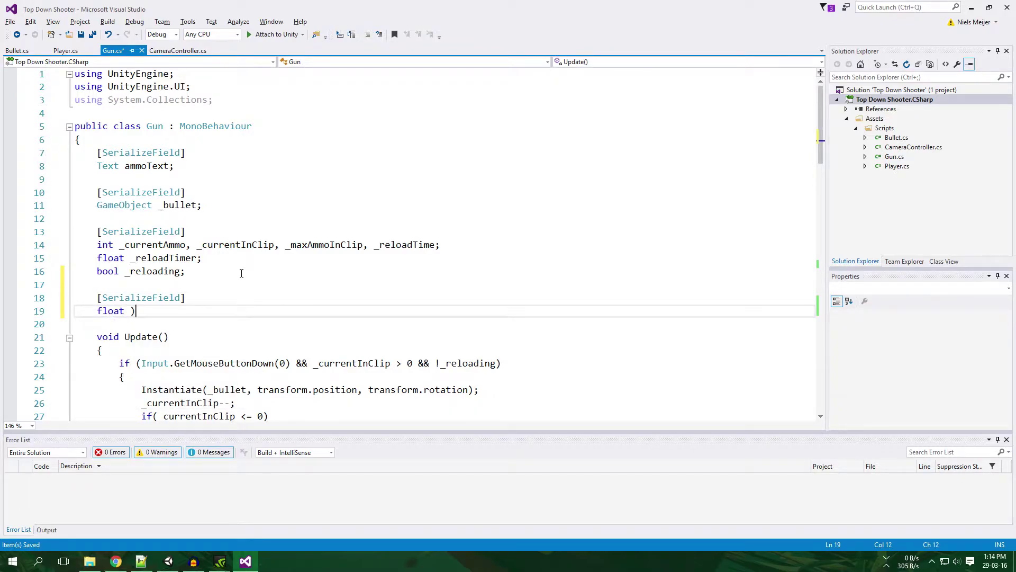
pyautogui.write('lineLength;')
pyautogui.hotkey('ctrl', 's')
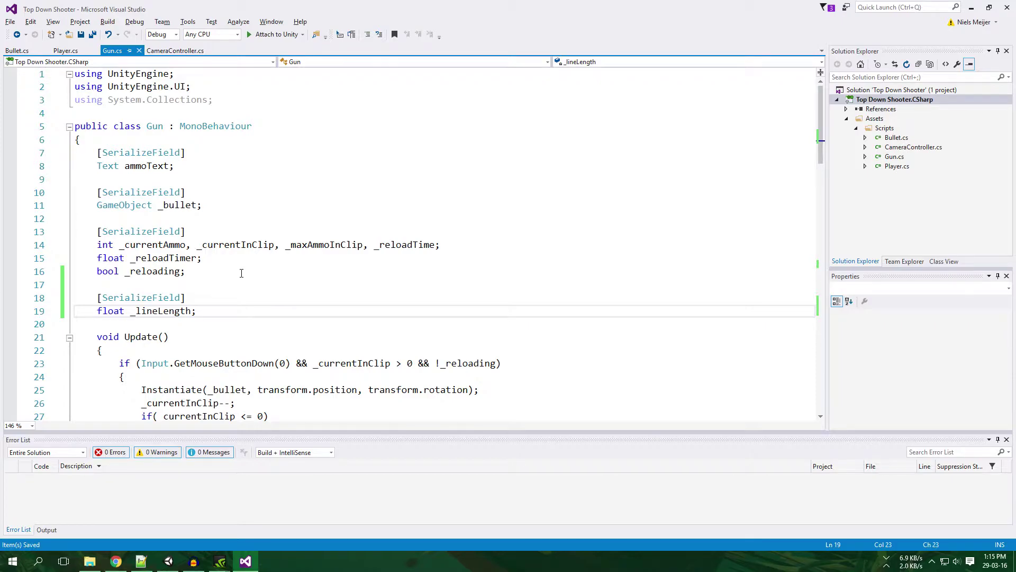
pyautogui.scroll(-8, 236, 277)
pyautogui.hotkey('alt', 'Tab')
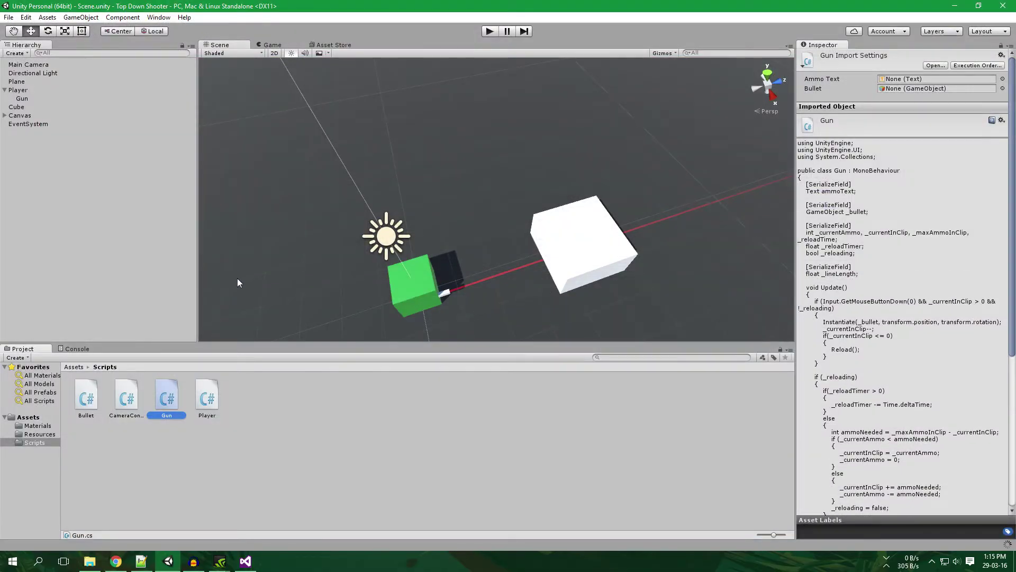
# Set the Gun's Line Length to 50 and lower the line's End Color alpha to about 150
pyautogui.click(51, 98)
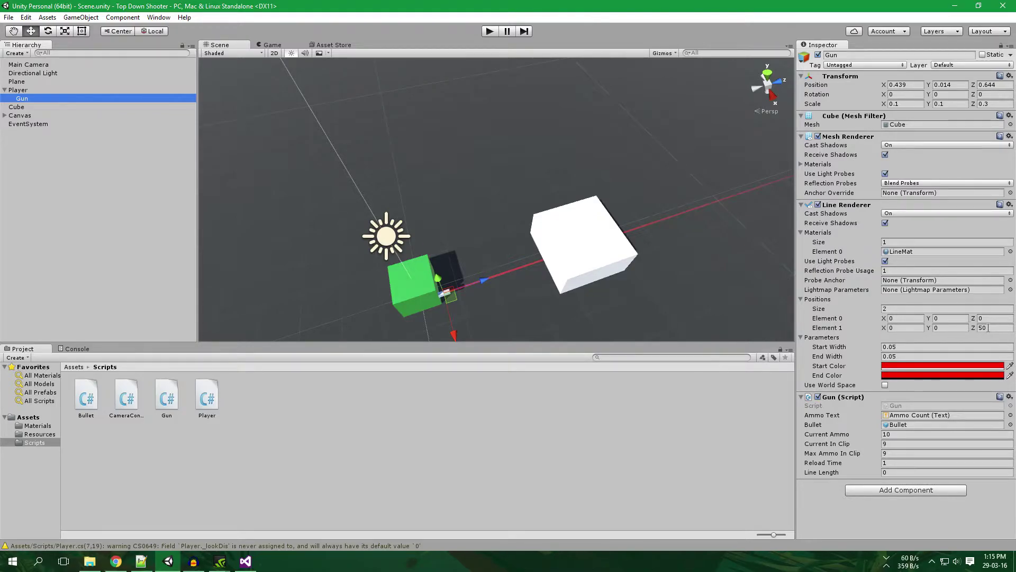
pyautogui.click(912, 472)
pyautogui.write('50')
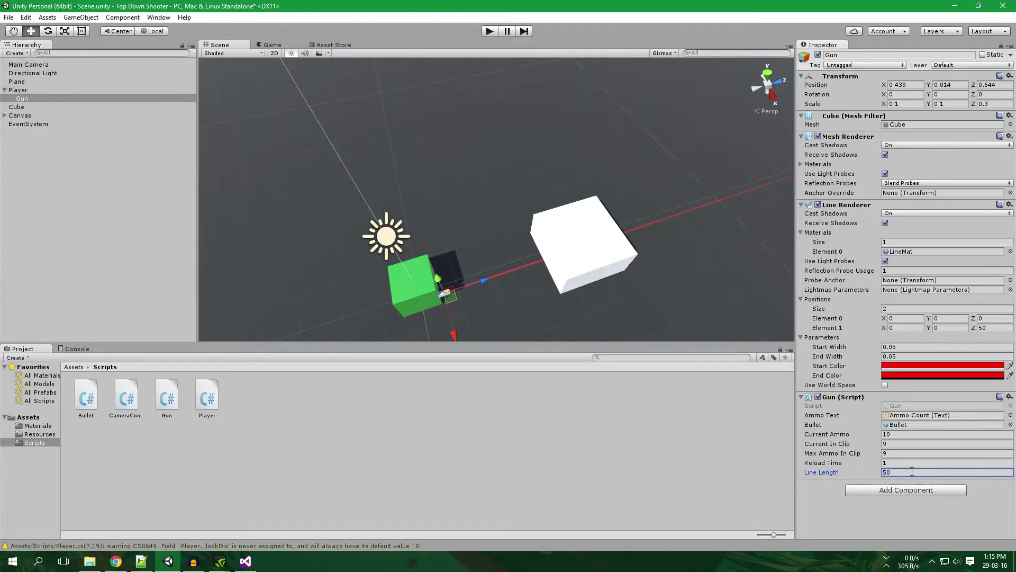
pyautogui.click(900, 376)
pyautogui.moveTo(787, 300); pyautogui.dragTo(757, 301)
pyautogui.click(806, 120)
# Enable Use World Space on the Gun's Line Renderer and save the scene
pyautogui.moveTo(685, 185); pyautogui.dragTo(635, 210, button='middle')
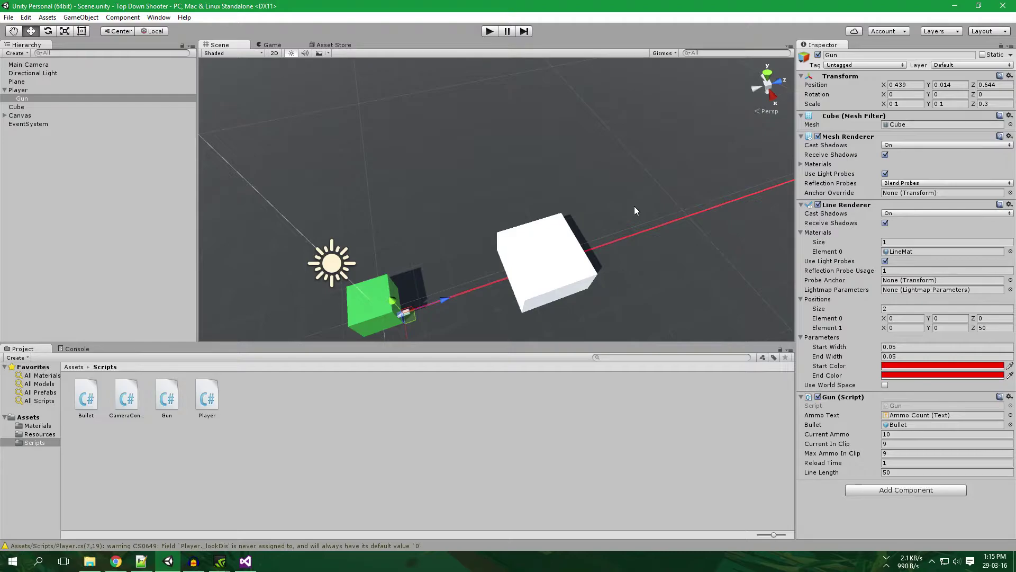
pyautogui.moveTo(517, 149)
pyautogui.keyDown('alt'); pyautogui.mouseDown()
pyautogui.moveTo(590, 222)
pyautogui.moveTo(634, 202)
pyautogui.mouseUp(); pyautogui.keyUp('alt')
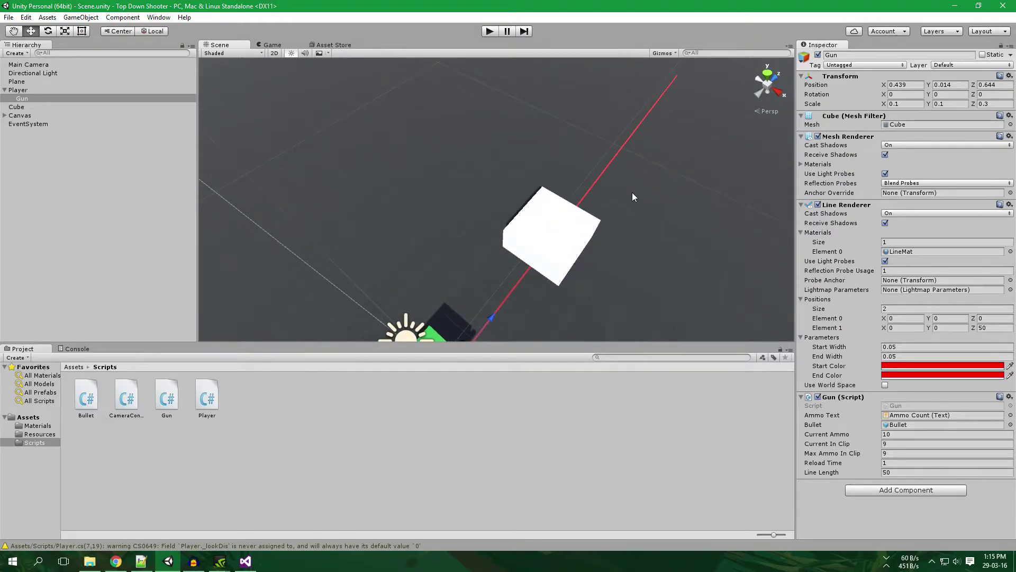
pyautogui.click(886, 387)
pyautogui.moveTo(466, 243)
pyautogui.keyDown('alt'); pyautogui.mouseDown()
pyautogui.moveTo(665, 318)
pyautogui.moveTo(540, 309)
pyautogui.mouseUp(); pyautogui.keyUp('alt')
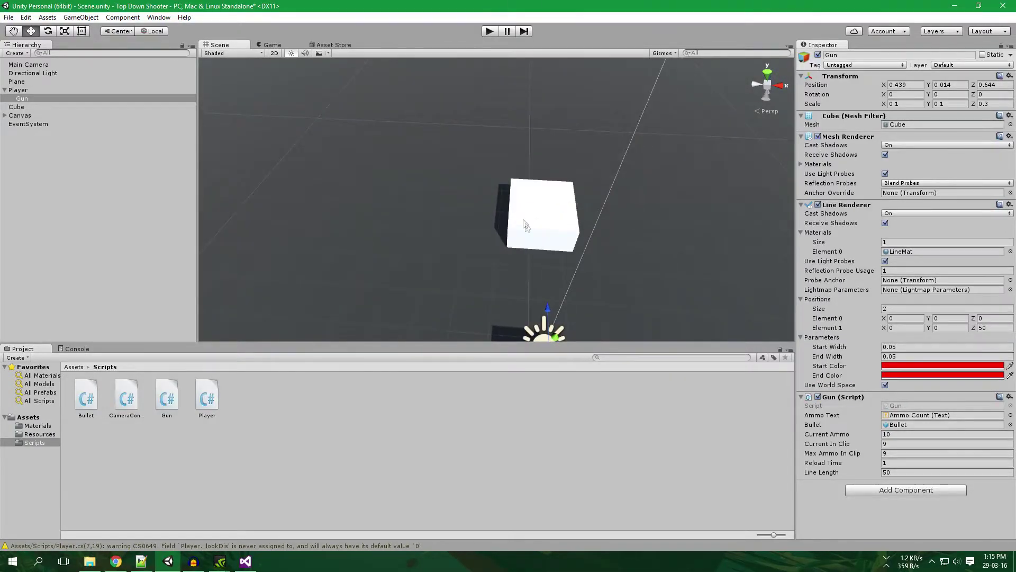
pyautogui.keyDown('alt'); pyautogui.moveTo(404, 275); pyautogui.dragTo(519, 241); pyautogui.keyUp('alt')
pyautogui.hotkey('ctrl', 's')
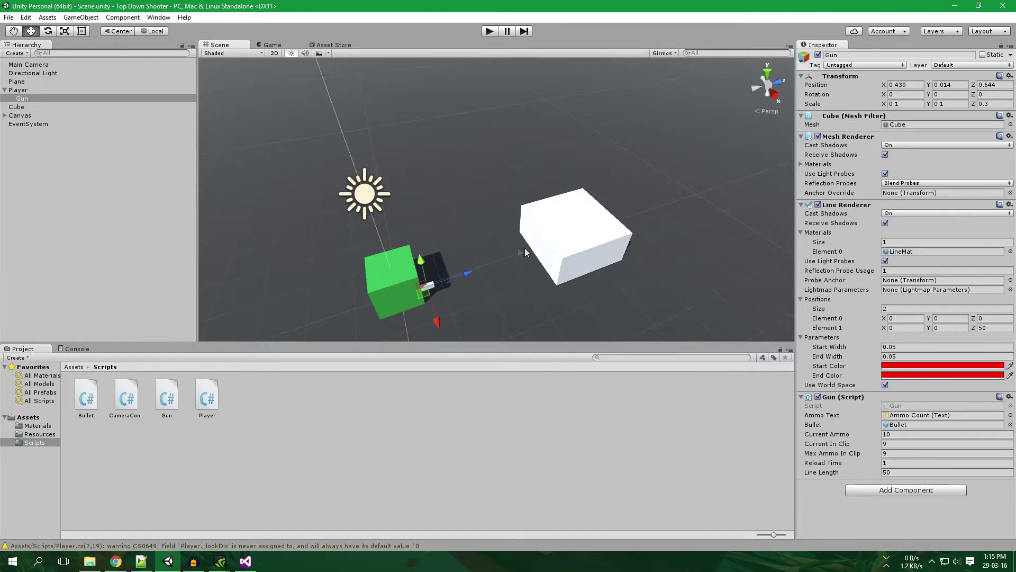
pyautogui.click(543, 254)
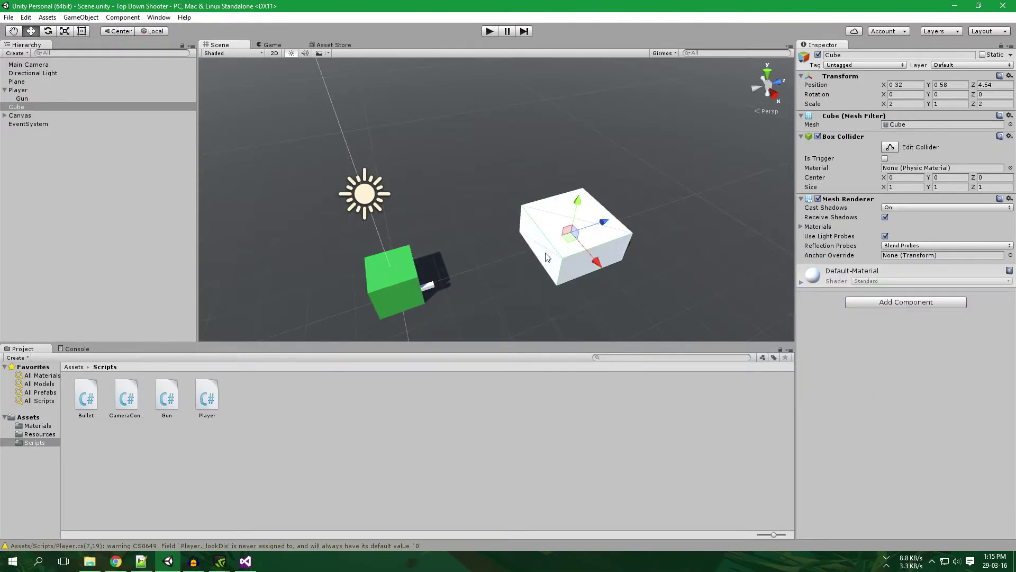
pyautogui.click(444, 304)
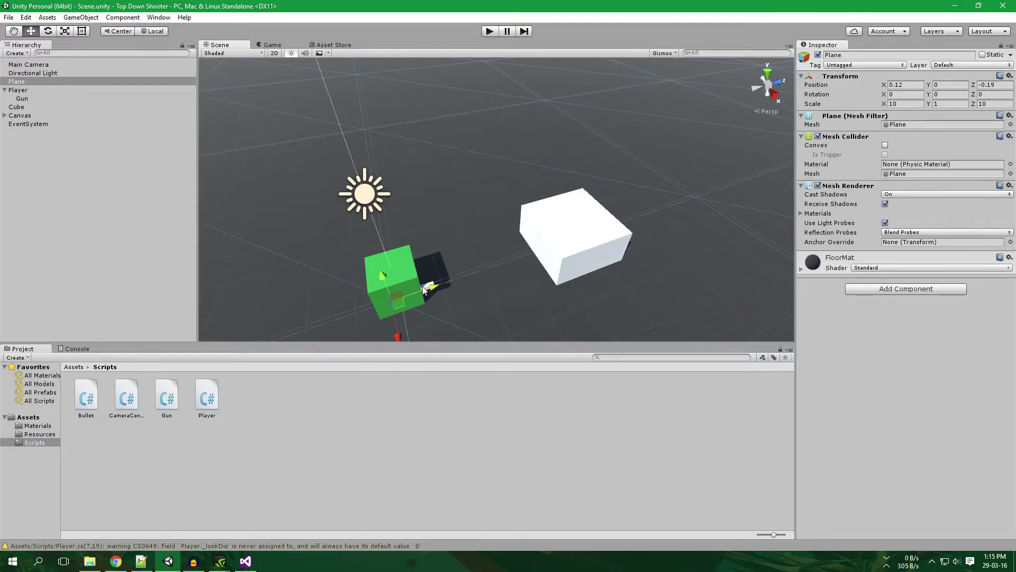
pyautogui.click(427, 199)
pyautogui.scroll(-2, 424, 215)
pyautogui.click(447, 261)
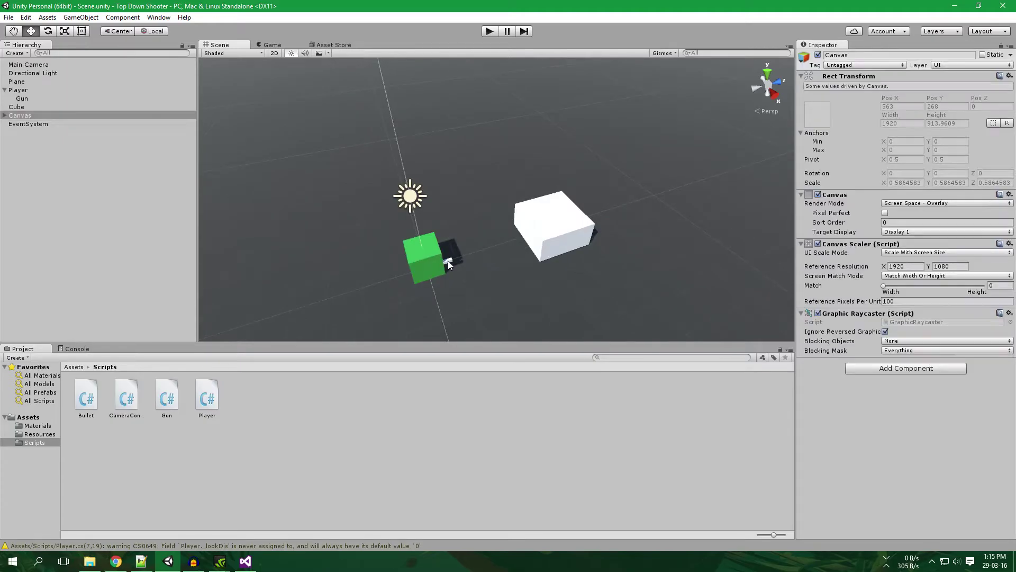
pyautogui.click(448, 261)
pyautogui.moveTo(575, 249); pyautogui.dragTo(555, 265, button='middle')
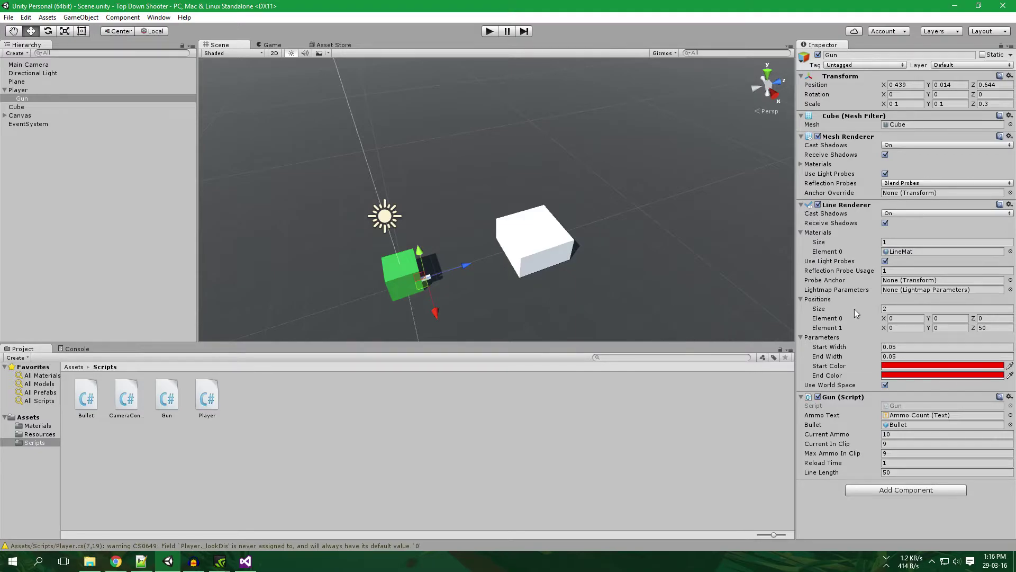
pyautogui.press('alt')
pyautogui.keyDown('alt'); pyautogui.moveTo(696, 291); pyautogui.dragTo(652, 303); pyautogui.keyUp('alt')
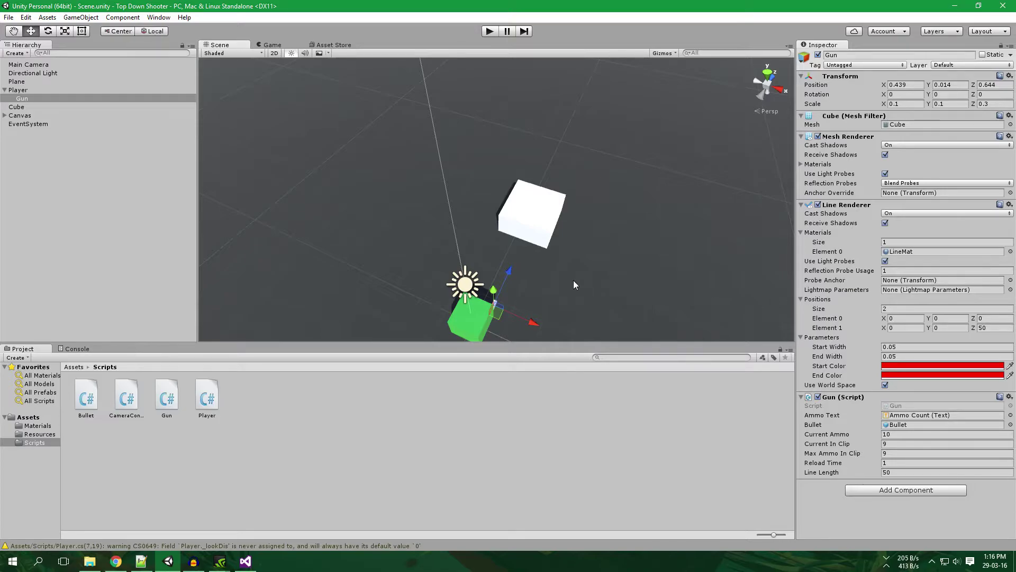
pyautogui.press('alt')
pyautogui.hotkey('alt', 'Tab')
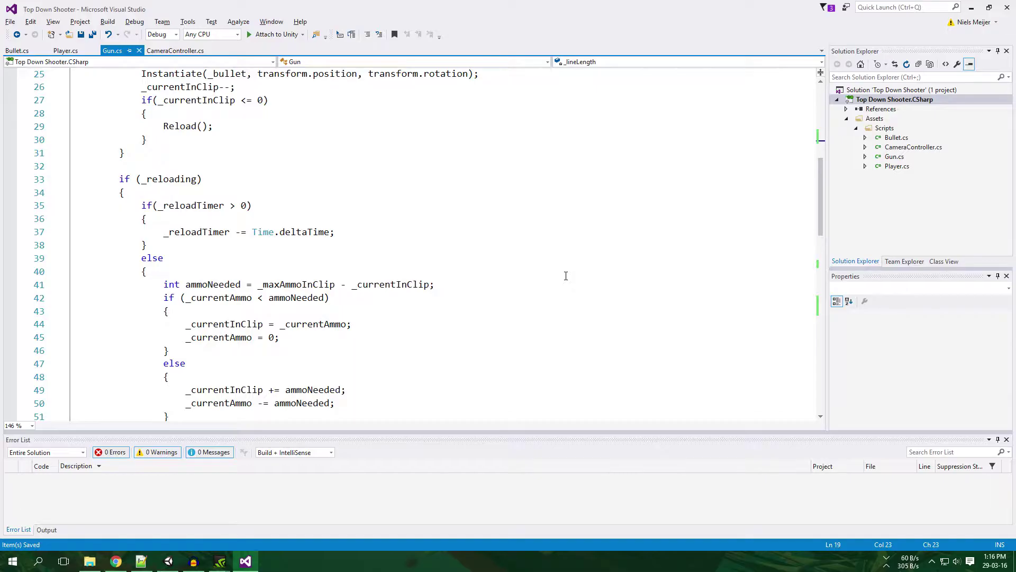
# Add a LineRenderer _lineRenderer field below _lineLength and save
pyautogui.scroll(-7, 245, 260)
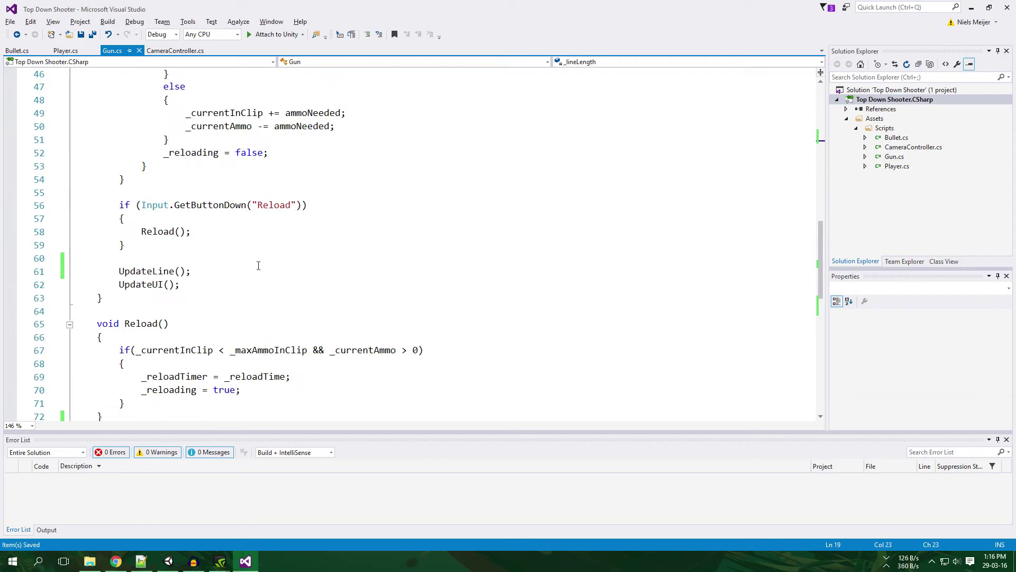
pyautogui.scroll(-4, 225, 283)
pyautogui.click(199, 312)
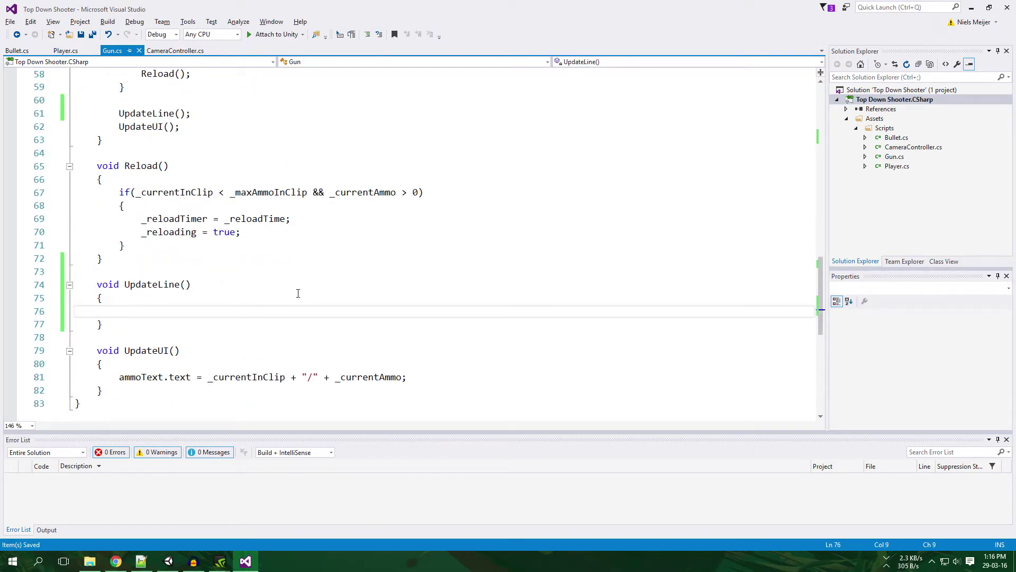
pyautogui.scroll(8, 298, 293)
pyautogui.scroll(6, 291, 264)
pyautogui.scroll(3, 291, 254)
pyautogui.click(229, 223)
pyautogui.click(230, 228)
pyautogui.press('Return')
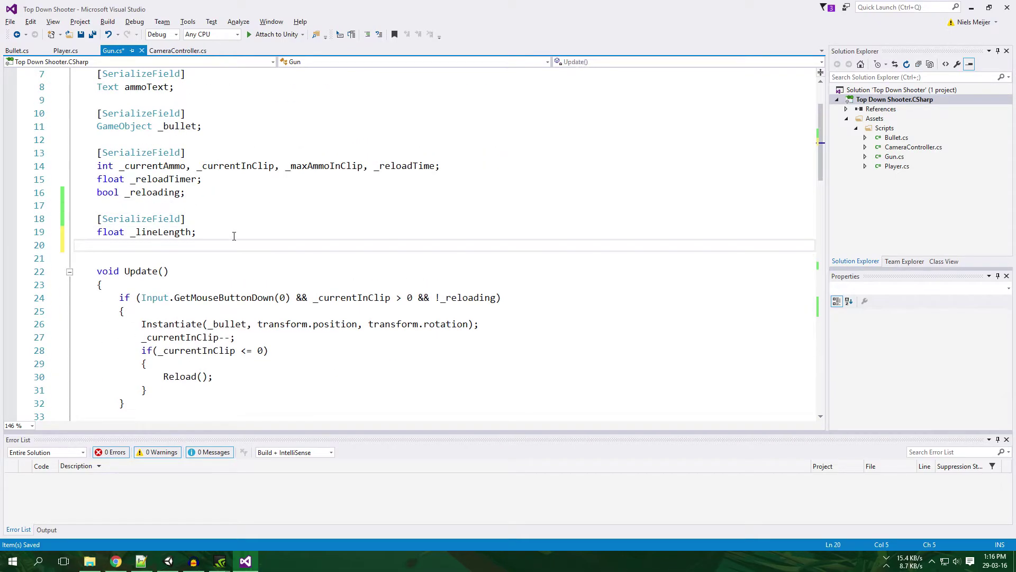
pyautogui.write('Line')
pyautogui.press('space')
pyautogui.write('_lineRenderer;')
pyautogui.hotkey('ctrl', 's')
# Write a Start() method assigning _lineRenderer = GetComponent<LineRenderer>(); and save
pyautogui.press('Return')
pyautogui.press('Return')
pyautogui.write('void Start()')
pyautogui.press('Return')
pyautogui.write('{')
pyautogui.press('Return')
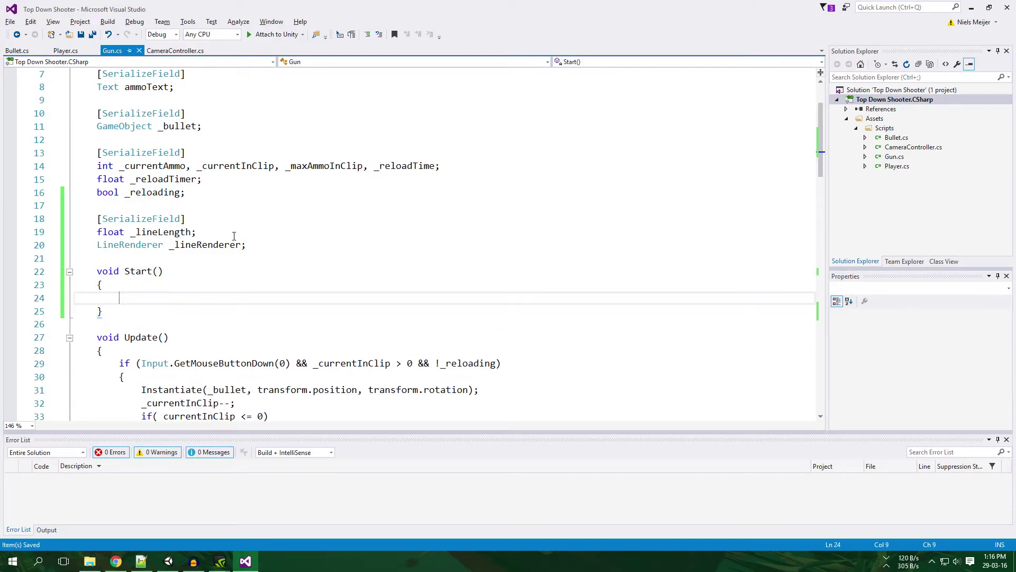
pyautogui.write('_')
pyautogui.write('line')
pyautogui.press('Down')
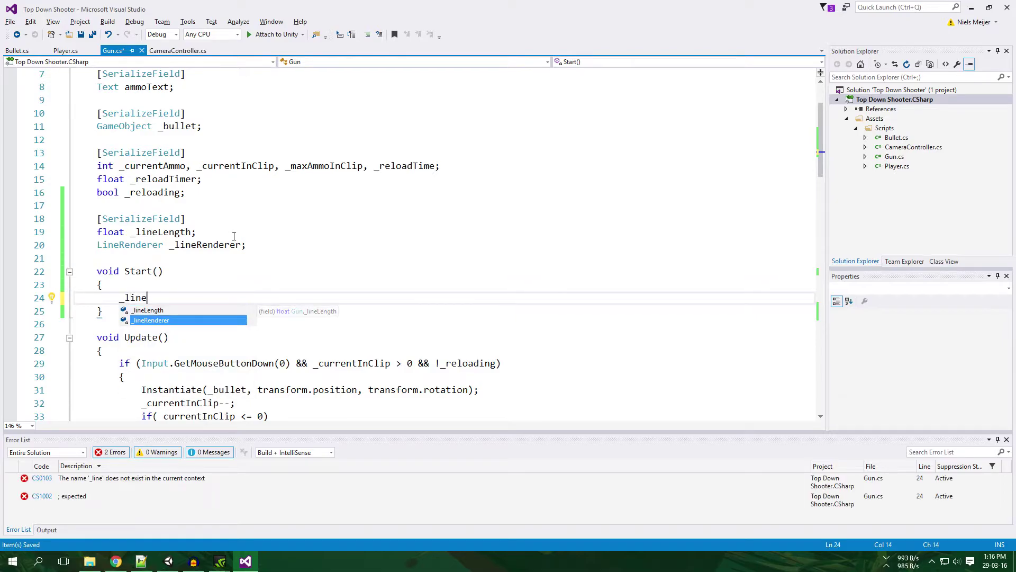
pyautogui.write('\\')
pyautogui.press('BackSpace')
pyautogui.write('= Get')
pyautogui.press('Tab')
pyautogui.write('LineR')
pyautogui.press('Tab')
pyautogui.write('>')
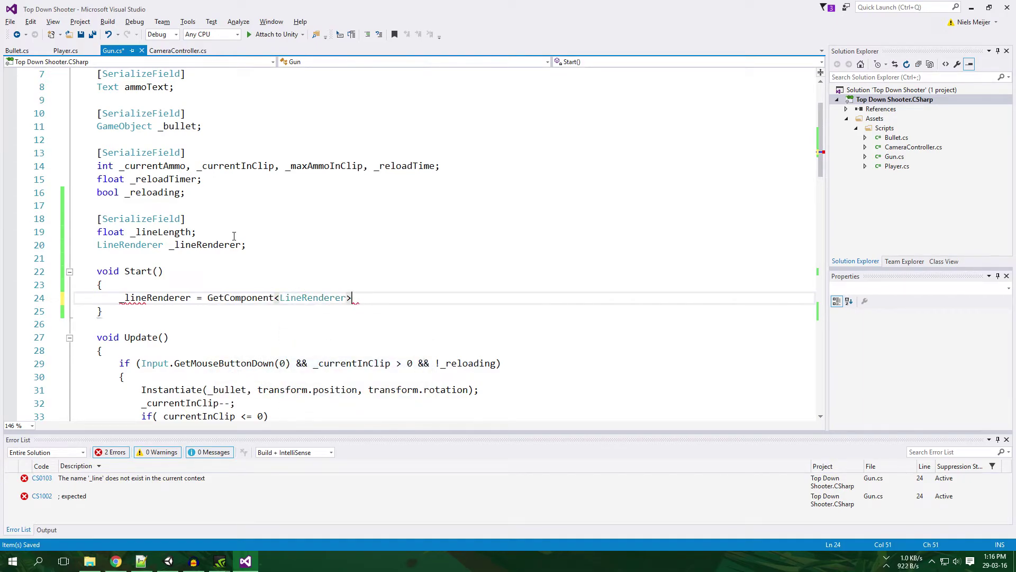
pyautogui.write('();')
pyautogui.hotkey('ctrl', 's')
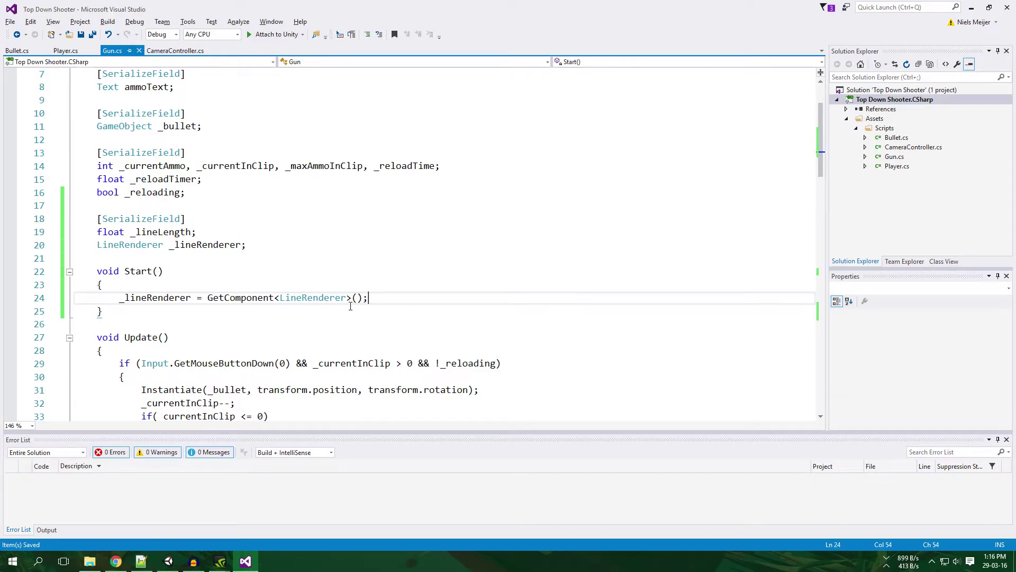
# Check the _lineRenderer reference and put the cursor inside the empty UpdateLine body
pyautogui.doubleClick(154, 298)
pyautogui.scroll(-1, 154, 300)
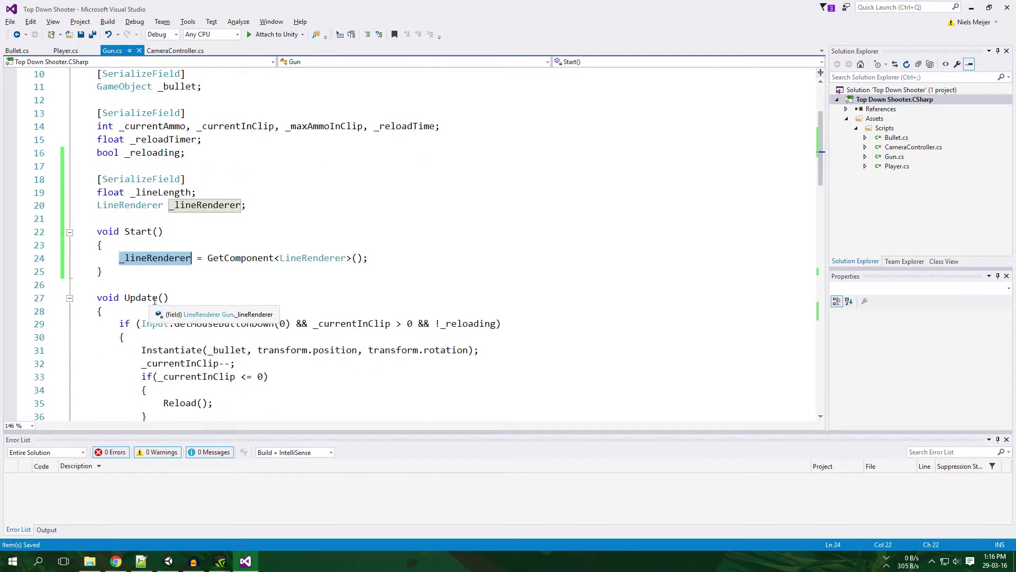
pyautogui.scroll(-6, 186, 302)
pyautogui.scroll(-5, 239, 307)
pyautogui.scroll(-5, 278, 313)
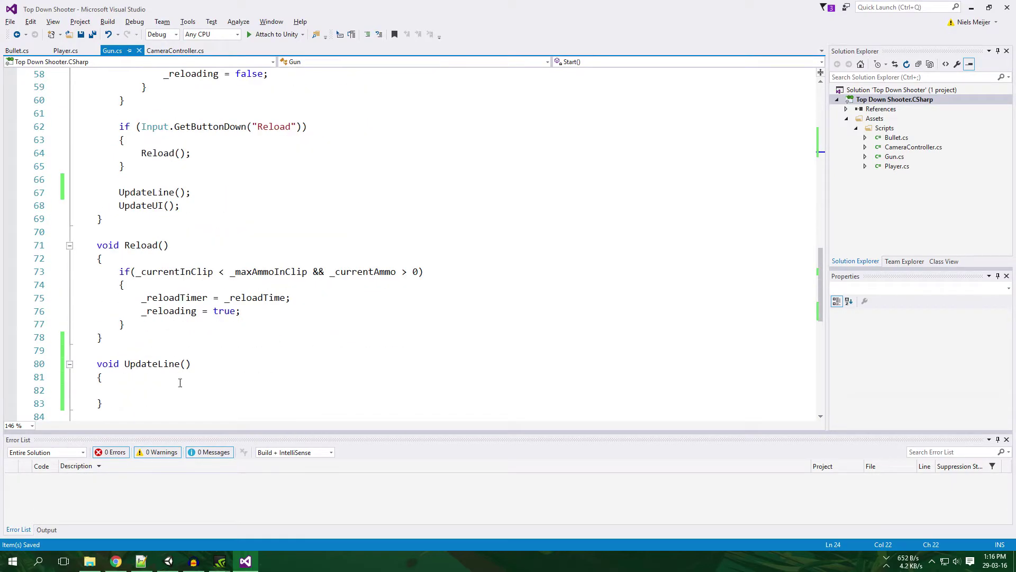
pyautogui.click(222, 390)
pyautogui.scroll(-2, 255, 373)
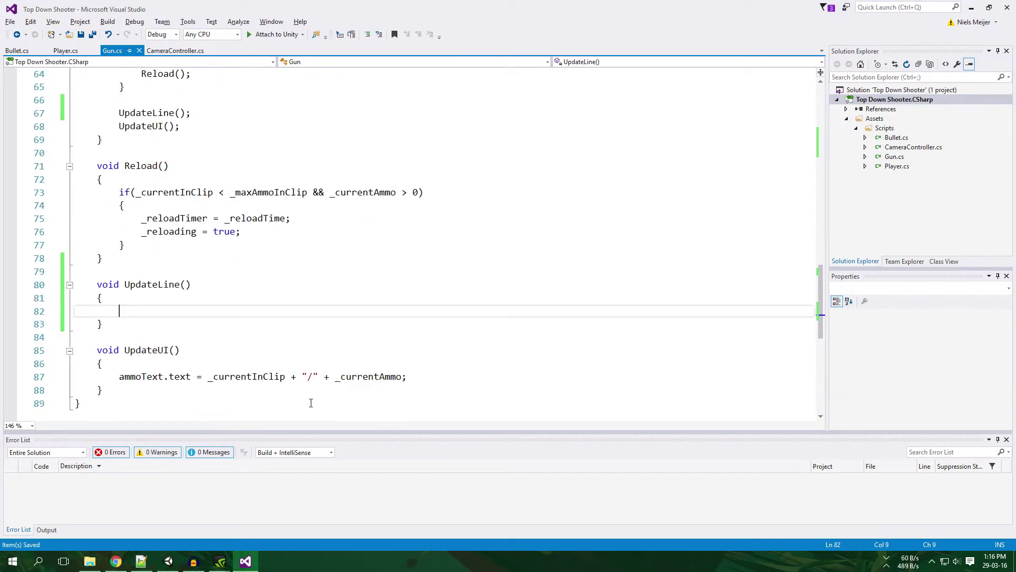
# In UpdateLine, write _lineRenderer.SetPosition(0, transform.position); and save
pyautogui.write('_line')
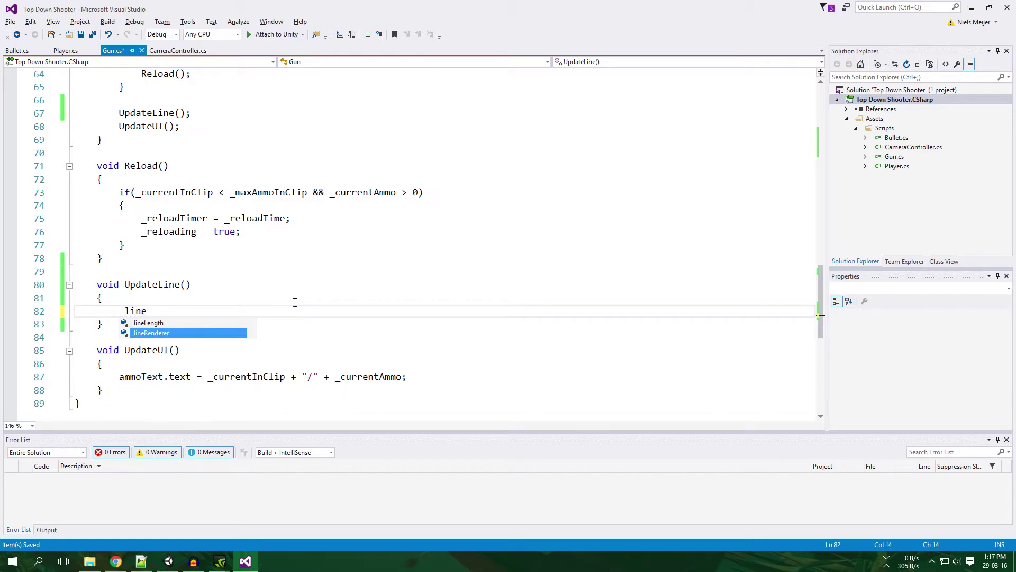
pyautogui.write('Renderer.Set')
pyautogui.press('Tab')
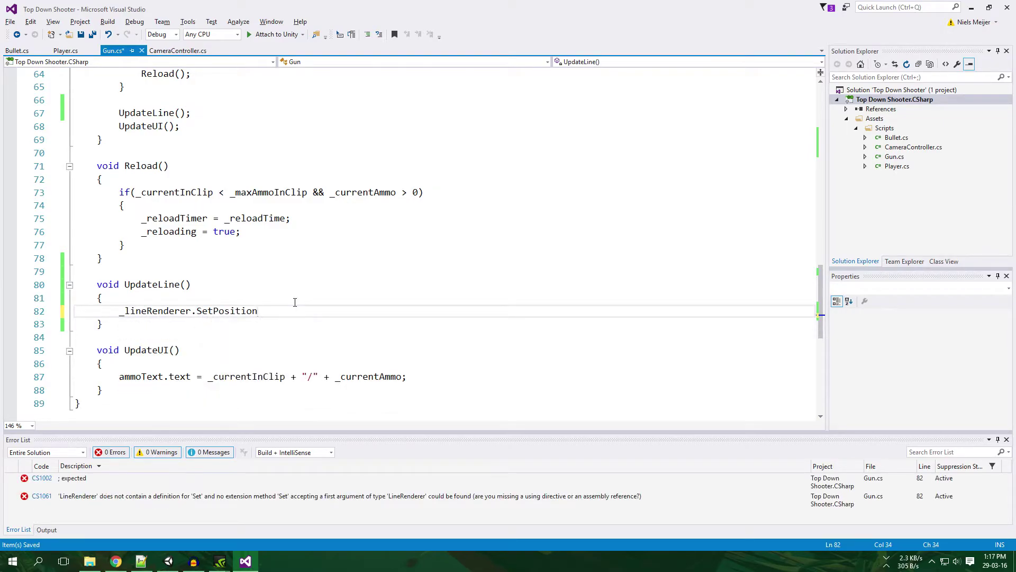
pyautogui.write('(0,transform.p')
pyautogui.press('Tab')
pyautogui.write(')')
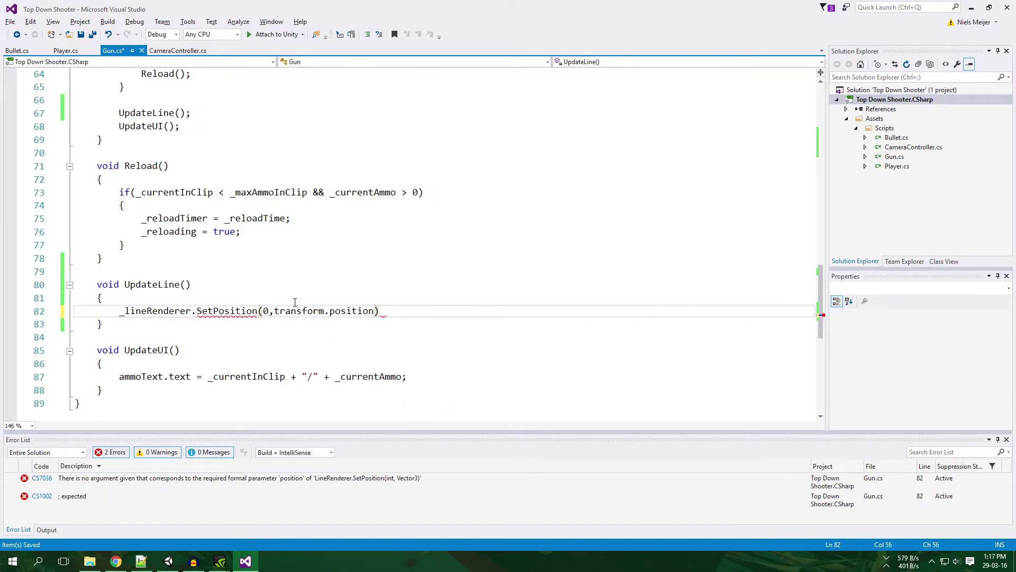
pyautogui.write(';')
pyautogui.hotkey('ctrl', 's')
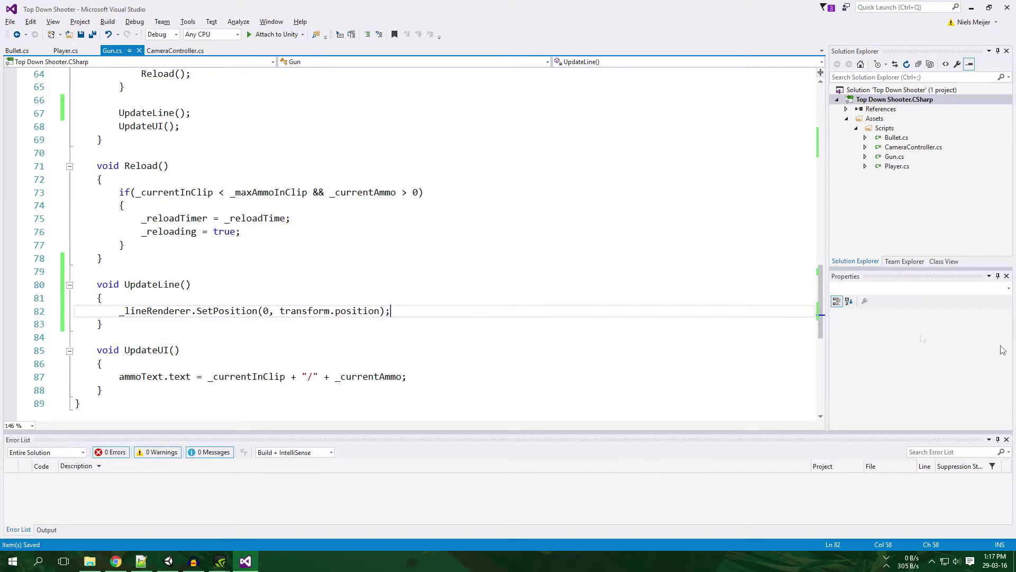
pyautogui.hotkey('alt', 'Tab')
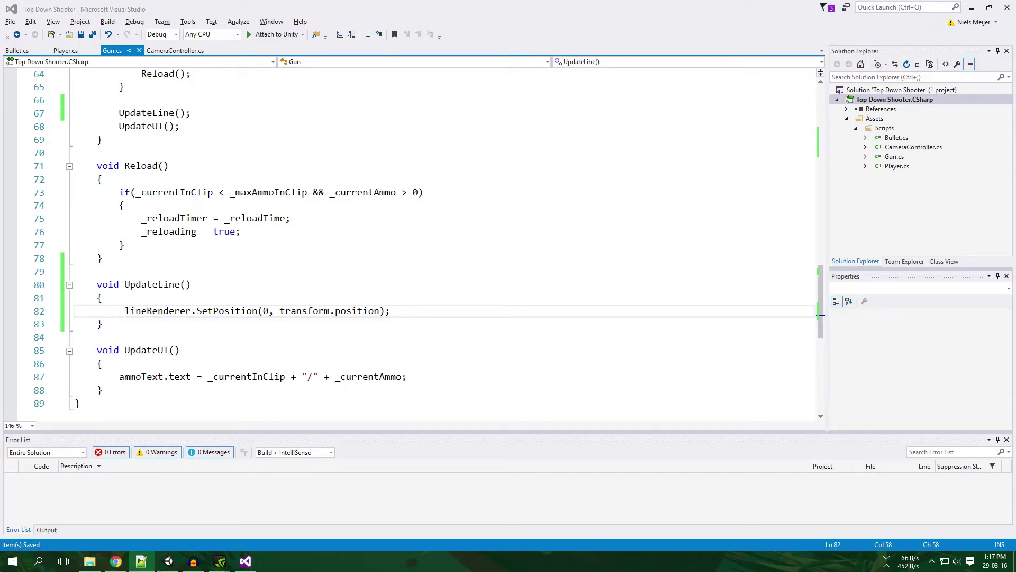
pyautogui.click(396, 311)
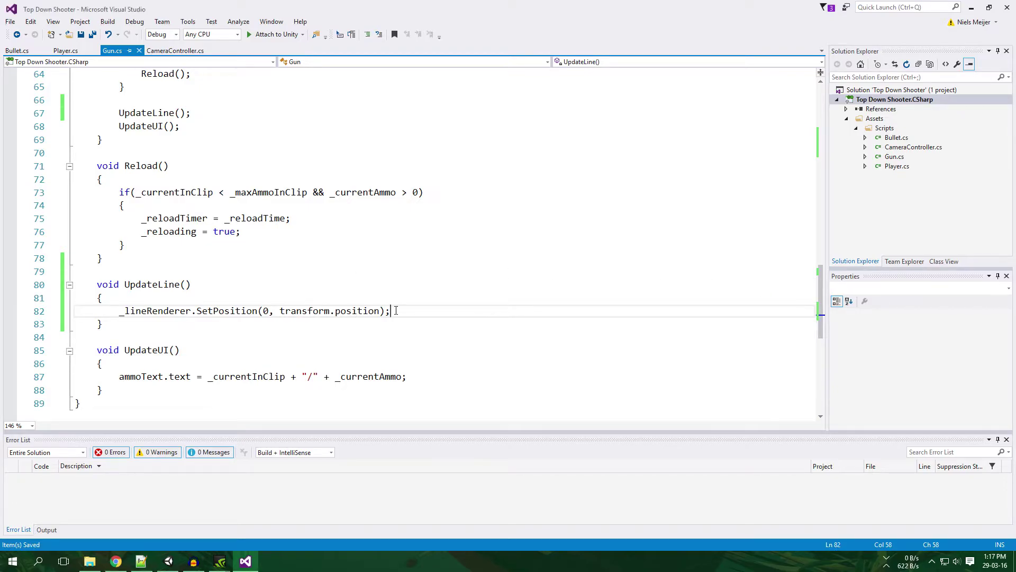
pyautogui.press('Return')
pyautogui.hotkey('ctrl', 's')
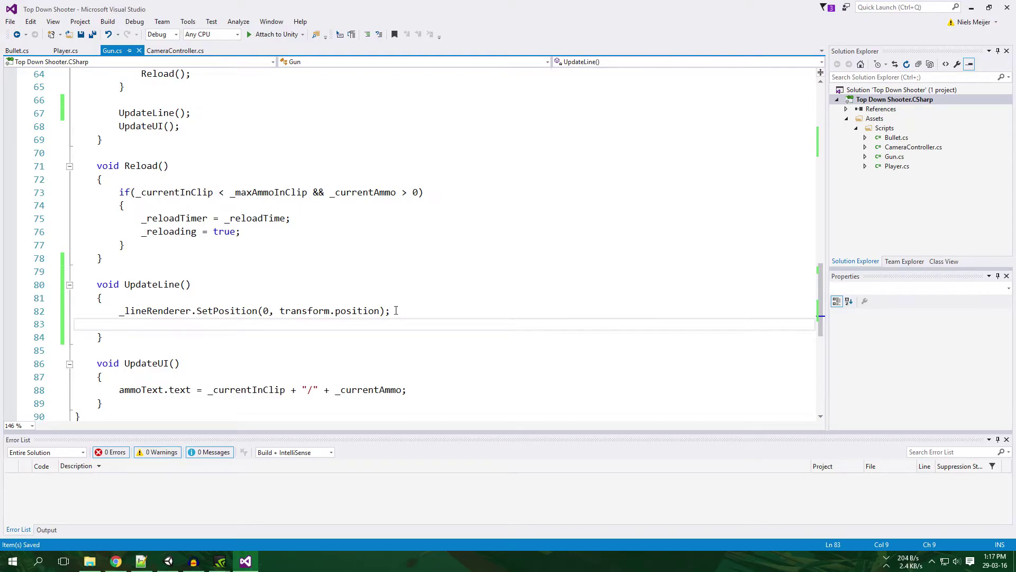
# Declare RaycastHit hit and begin an if (Physics.Raycast(transform.position, ...) check
pyautogui.write('R')
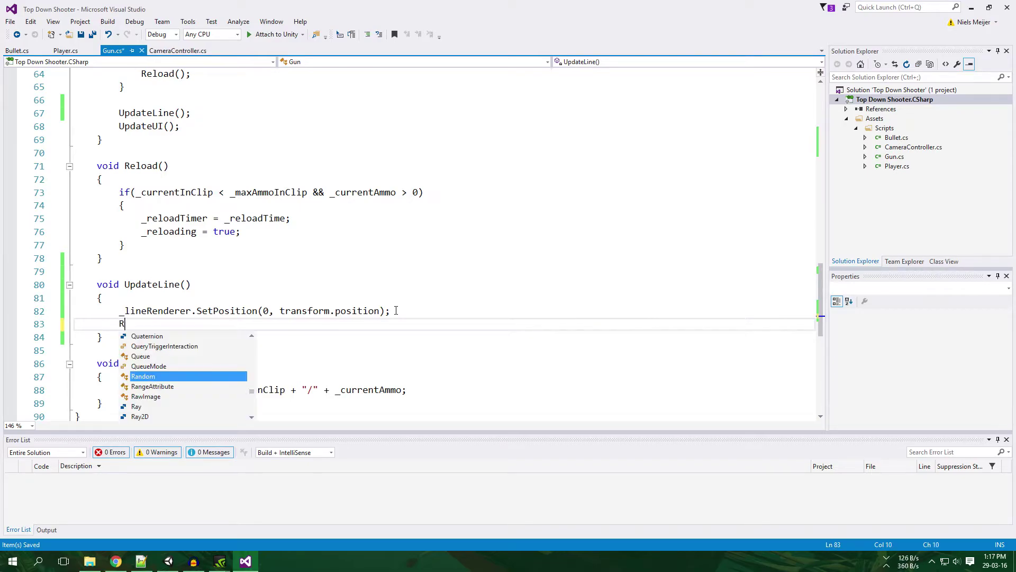
pyautogui.write('aycastHit hit;')
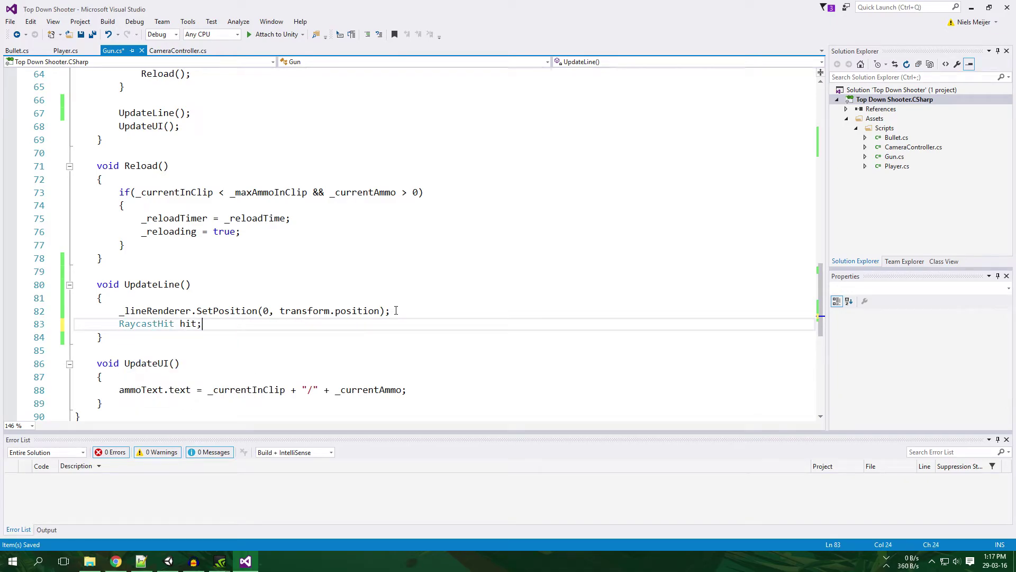
pyautogui.hotkey('ctrl', 's')
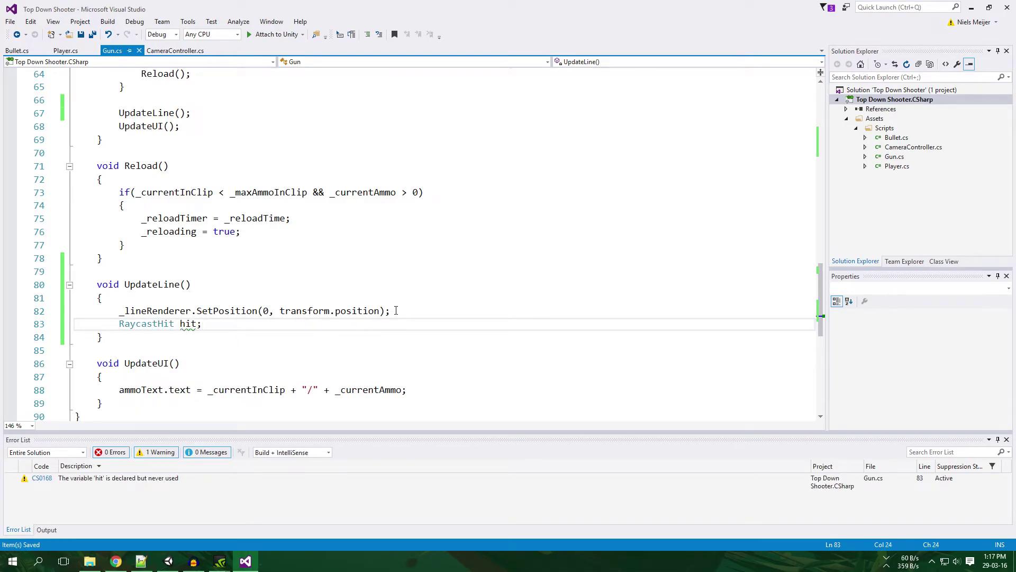
pyautogui.press('Return')
pyautogui.write('if (Particle')
pyautogui.press('BackSpace')
pyautogui.press('BackSpace')
pyautogui.press('BackSpace')
pyautogui.press('BackSpace')
pyautogui.press('BackSpace')
pyautogui.write('hysics')
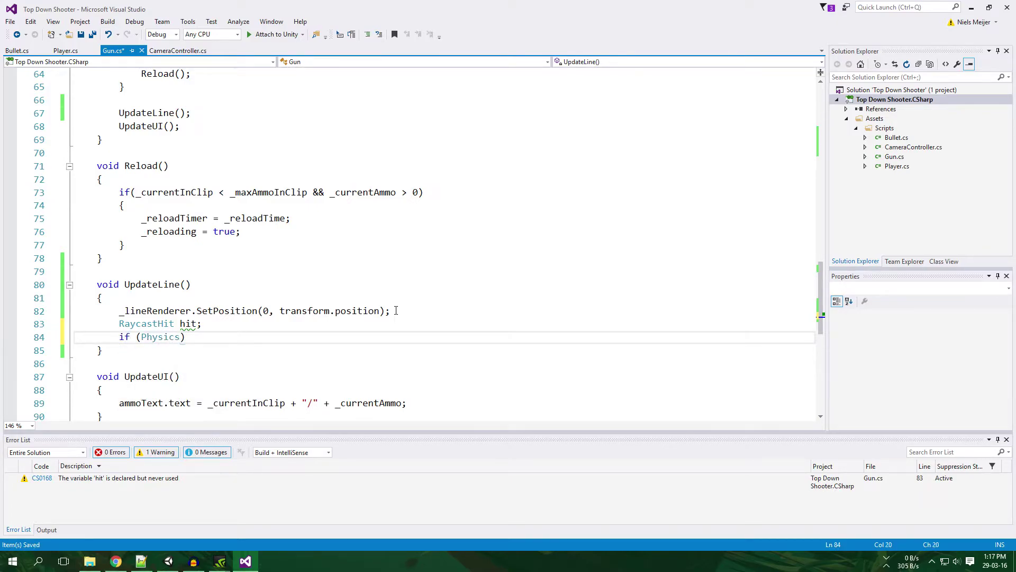
pyautogui.write('.Ray')
pyautogui.press('Tab')
pyautogui.write('(')
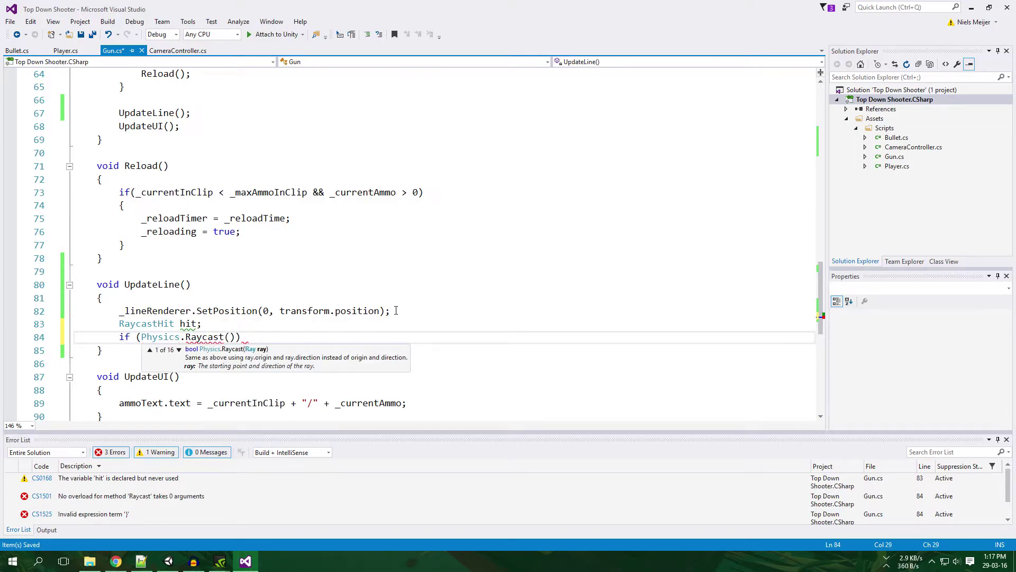
pyautogui.write('transform.position,')
# Complete the raycast arguments with transform.forward, out hit, _lineLength, _layerMask, and save
pyautogui.write('t')
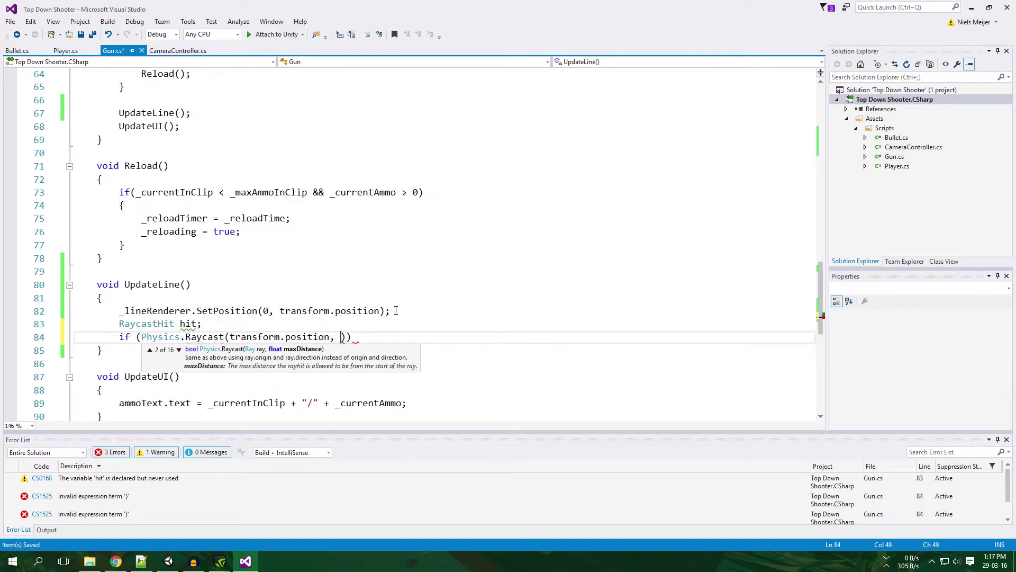
pyautogui.write('ransfro')
pyautogui.press('BackSpace')
pyautogui.press('BackSpace')
pyautogui.write('orm')
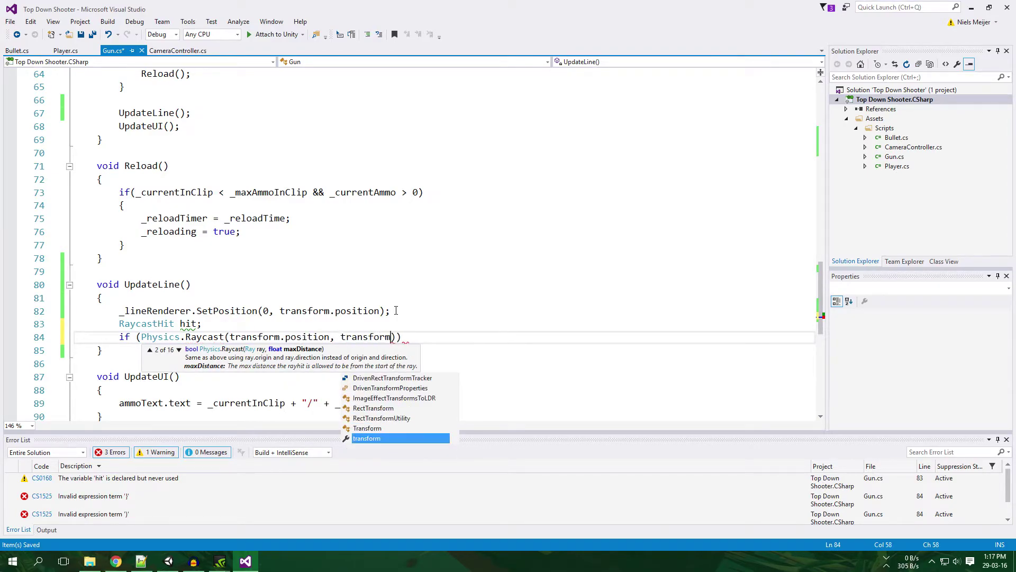
pyautogui.write('.for')
pyautogui.press('Tab')
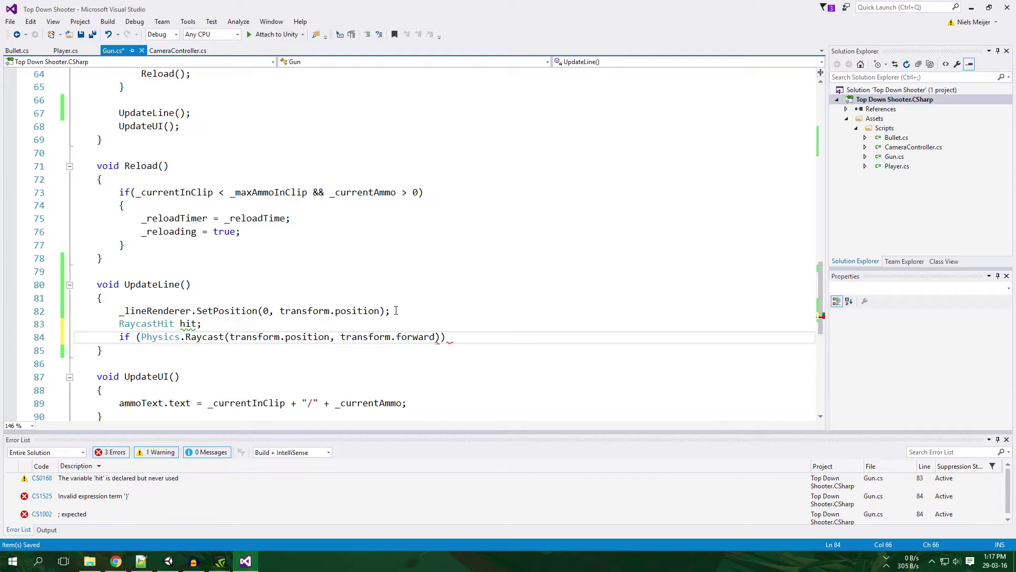
pyautogui.write('transform.forward, ')
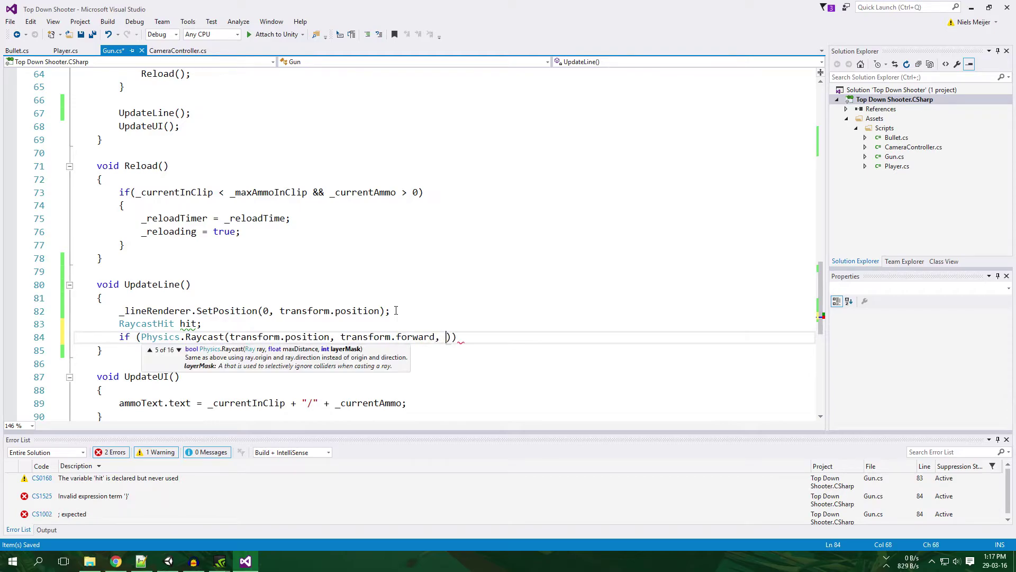
pyautogui.write('out hit, ')
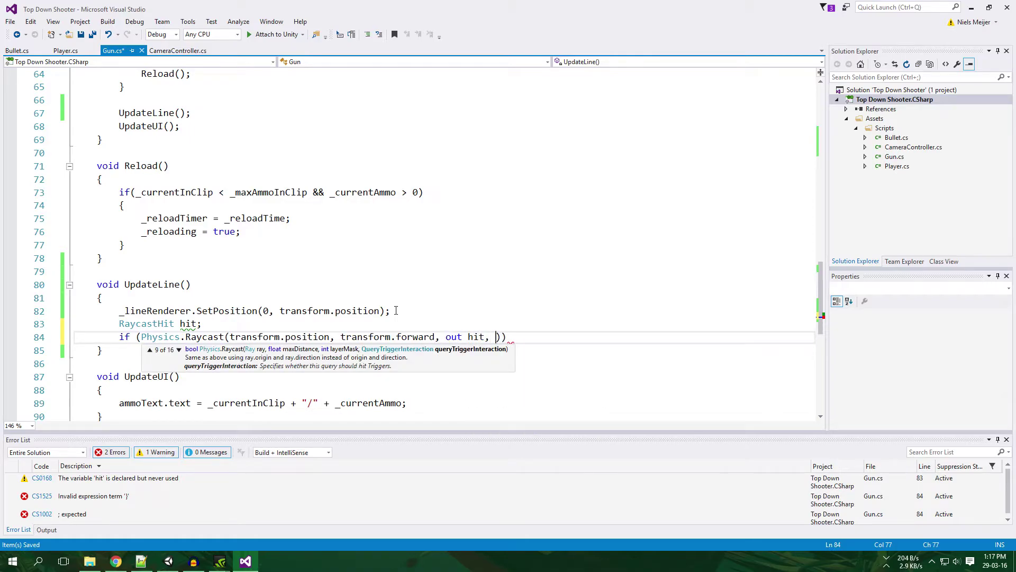
pyautogui.write('_line')
pyautogui.press('Tab')
pyautogui.write(', ')
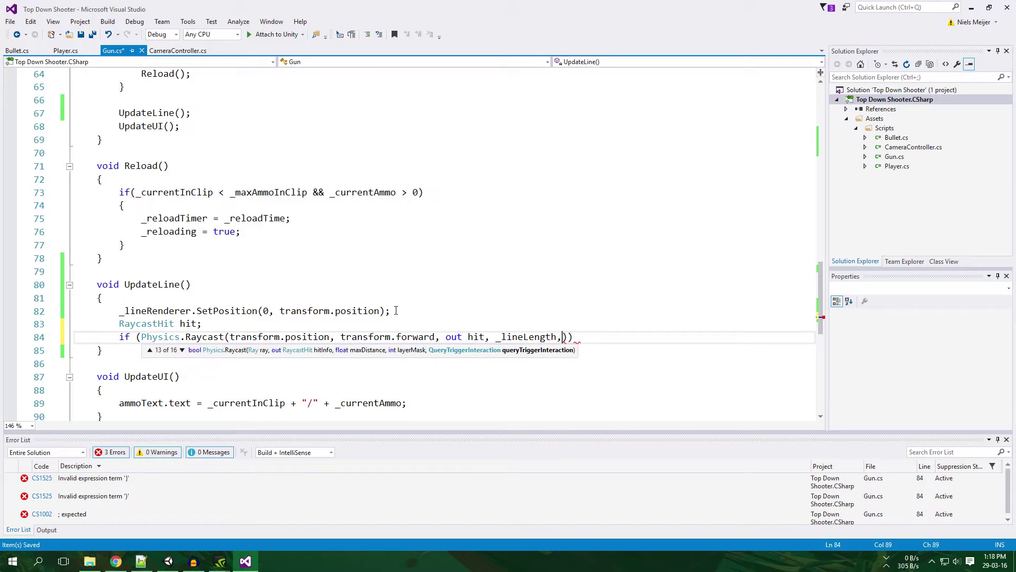
pyautogui.write('_layer')
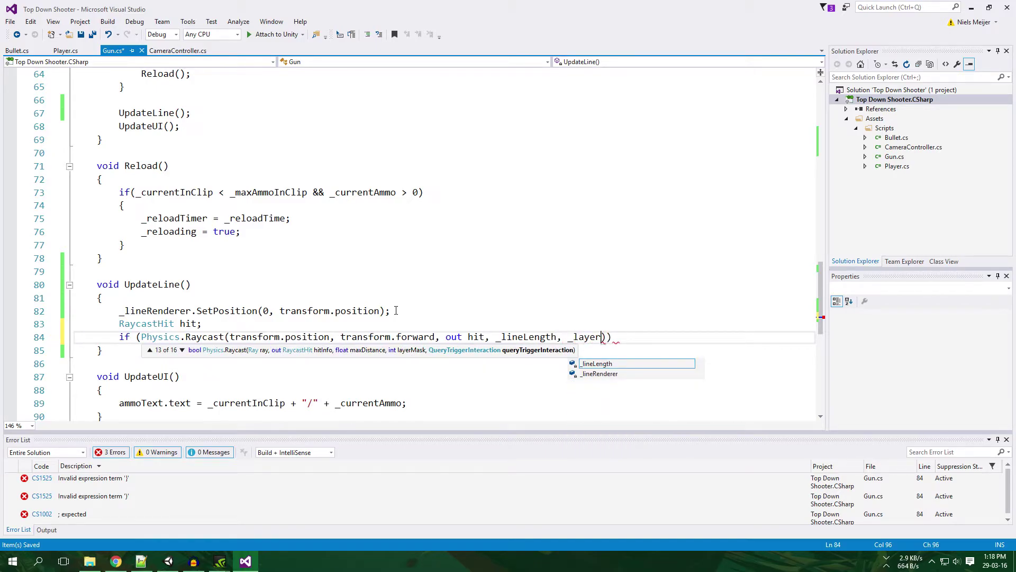
pyautogui.write('Mask')
pyautogui.hotkey('ctrl', 's')
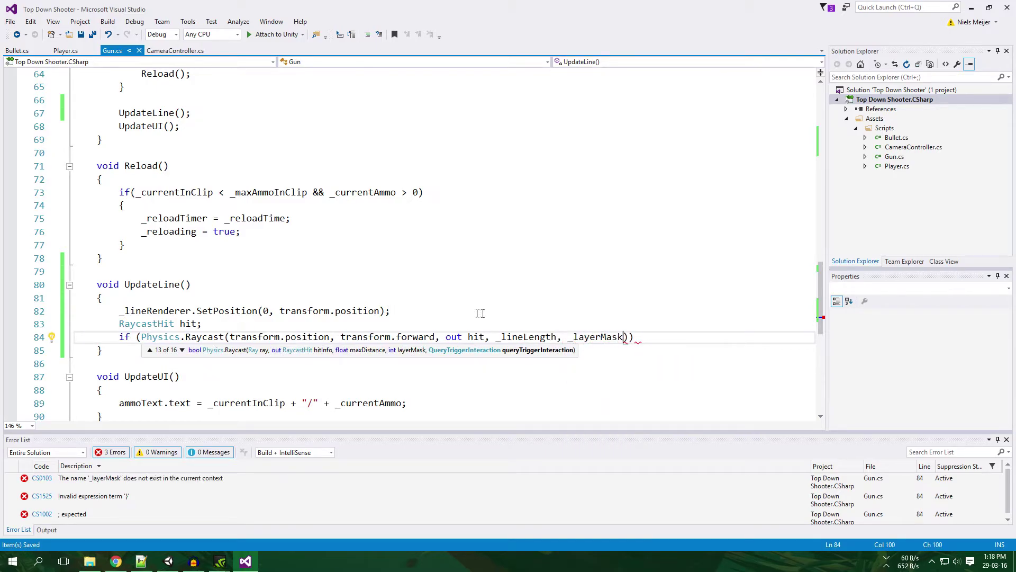
pyautogui.scroll(11, 604, 331)
# Below _lineLength in Gun.cs, declare [SerializeField] LayerMask _layerMask; using IntelliSense completion
pyautogui.scroll(5, 473, 318)
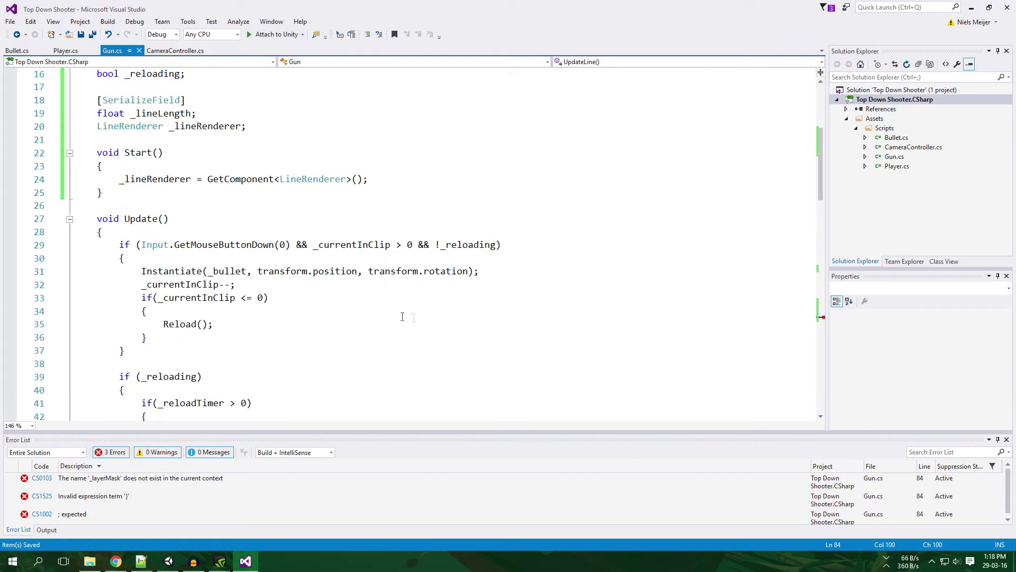
pyautogui.scroll(3, 413, 315)
pyautogui.click(253, 245)
pyautogui.click(251, 230)
pyautogui.press('Return')
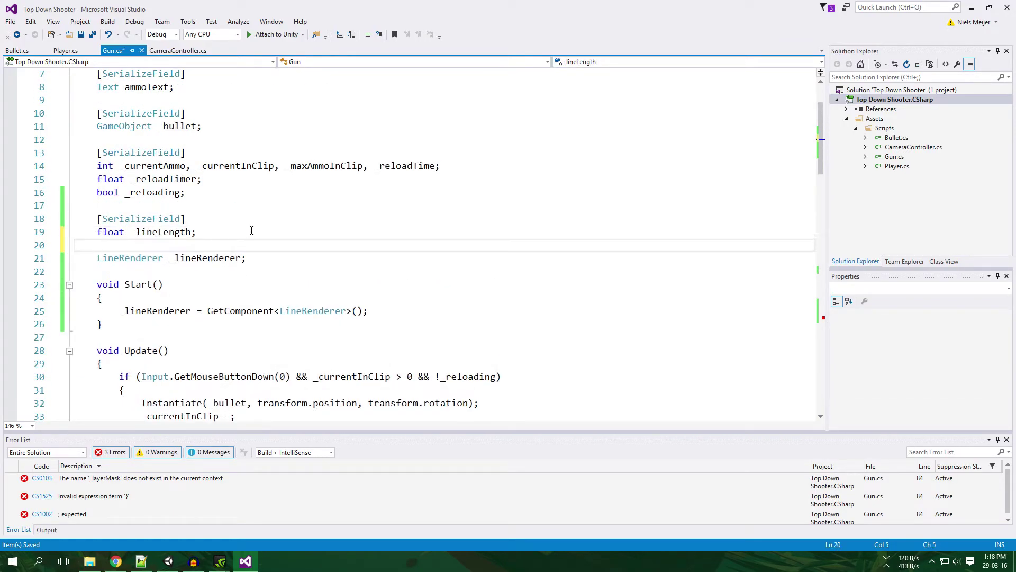
pyautogui.write('[')
pyautogui.write('Ser')
pyautogui.press('Tab')
pyautogui.press('End')
pyautogui.press('Return')
pyautogui.write('Laye')
pyautogui.press('Tab')
pyautogui.write('_layerMask;')
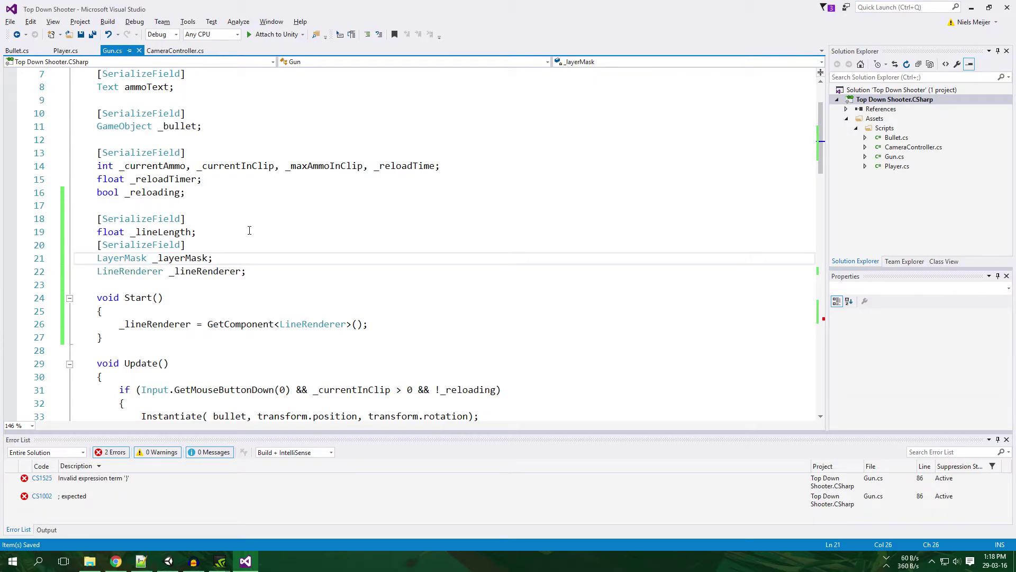
pyautogui.click(168, 561)
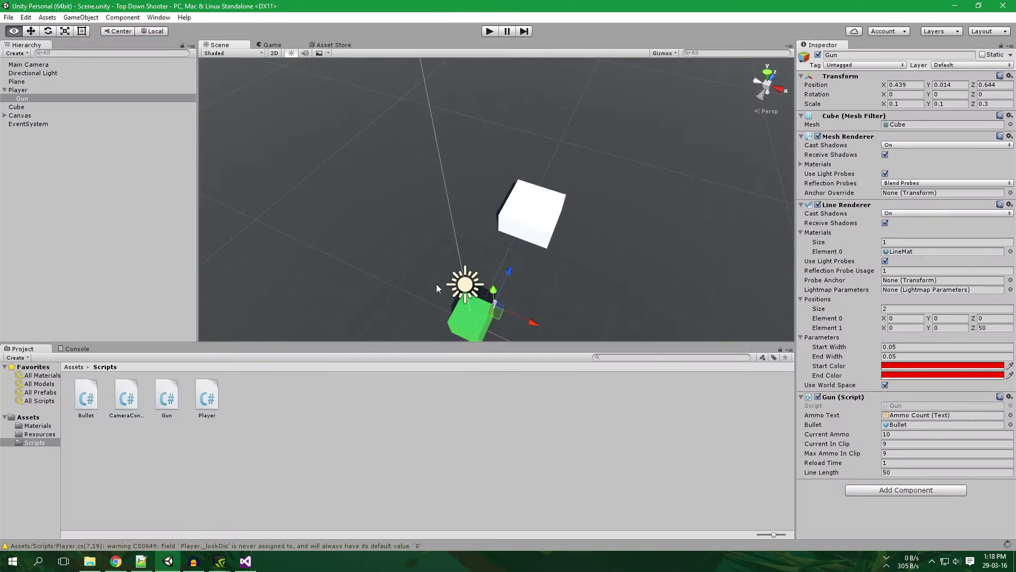
# Select the white Cube and name User Layer 8 LineObjects in the layer settings
pyautogui.keyDown('alt'); pyautogui.moveTo(436, 284); pyautogui.dragTo(372, 309); pyautogui.keyUp('alt')
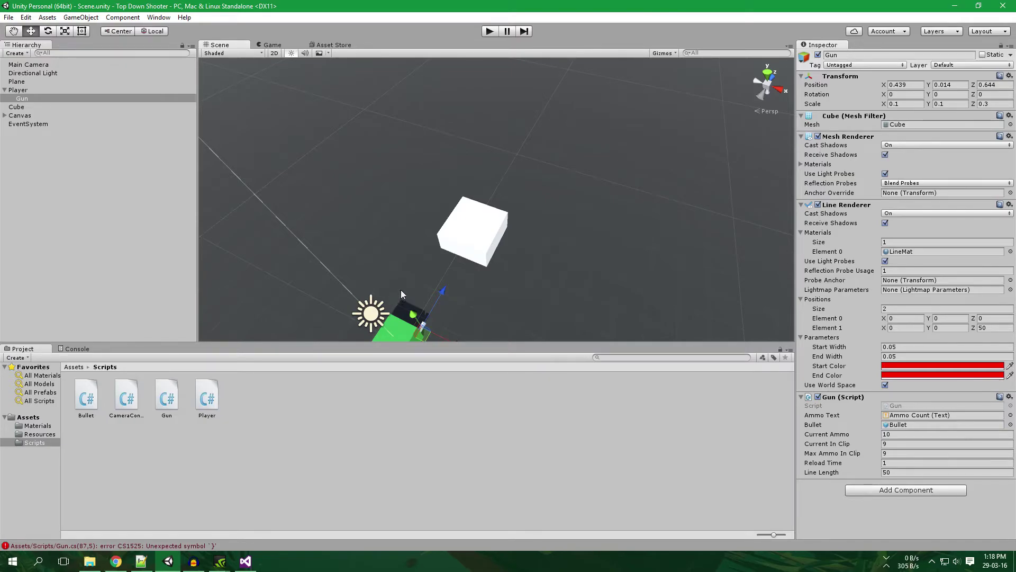
pyautogui.keyDown('alt'); pyautogui.moveTo(487, 255); pyautogui.dragTo(380, 225); pyautogui.keyUp('alt')
pyautogui.click(476, 232)
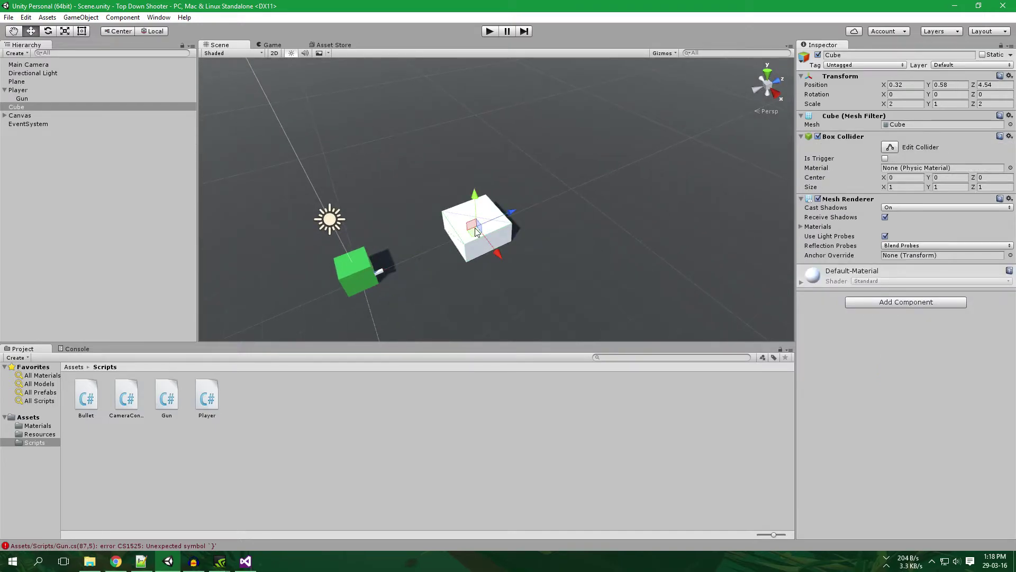
pyautogui.click(936, 66)
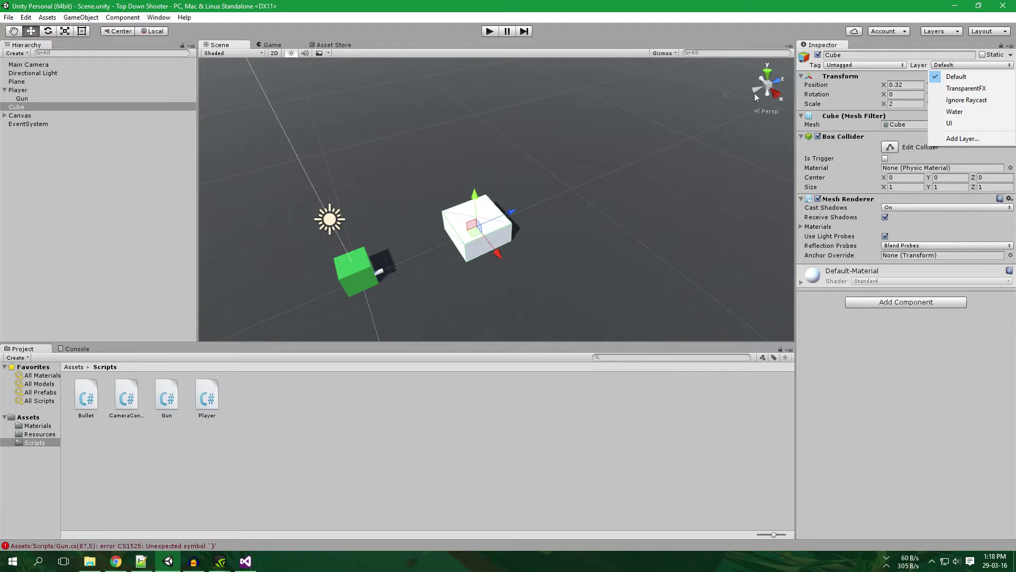
pyautogui.click(967, 140)
pyautogui.click(902, 190)
pyautogui.click(905, 186)
pyautogui.write('Terrain')
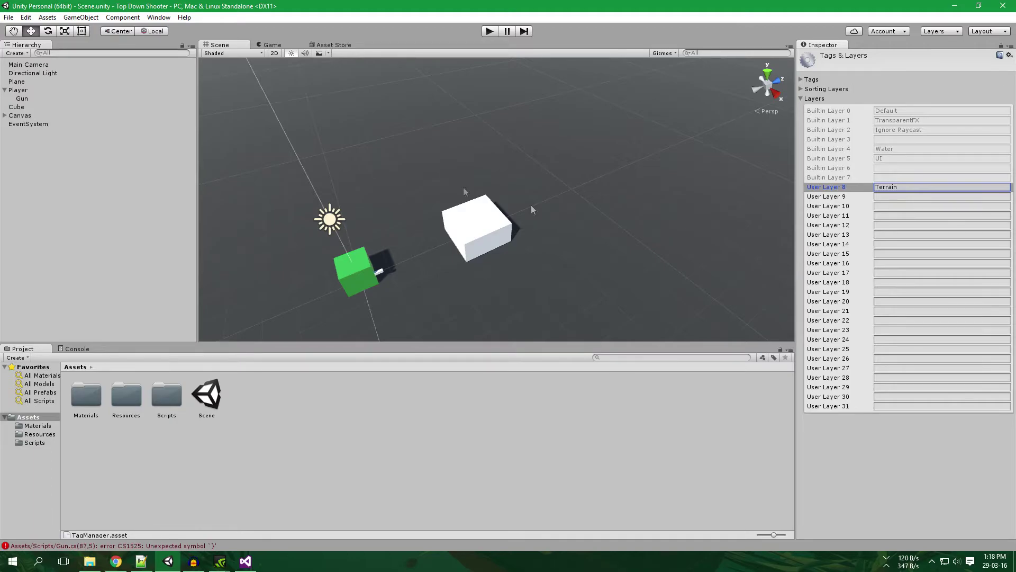
pyautogui.doubleClick(882, 189)
pyautogui.write('Obje')
pyautogui.write('ibjec')
# Put the white Cube on the LineObjects layer and save the scene
pyautogui.click(56, 107)
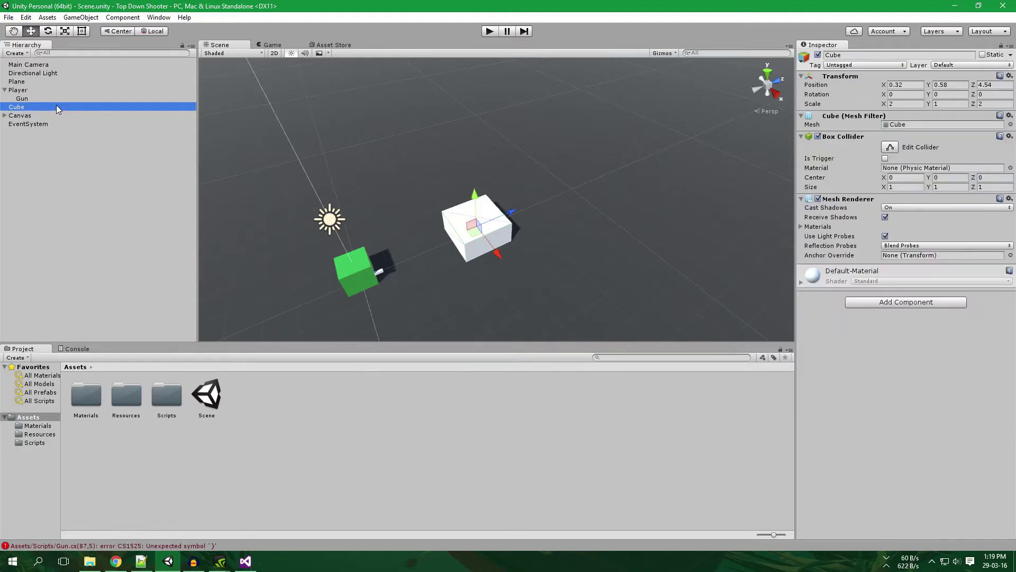
pyautogui.click(960, 67)
pyautogui.click(981, 134)
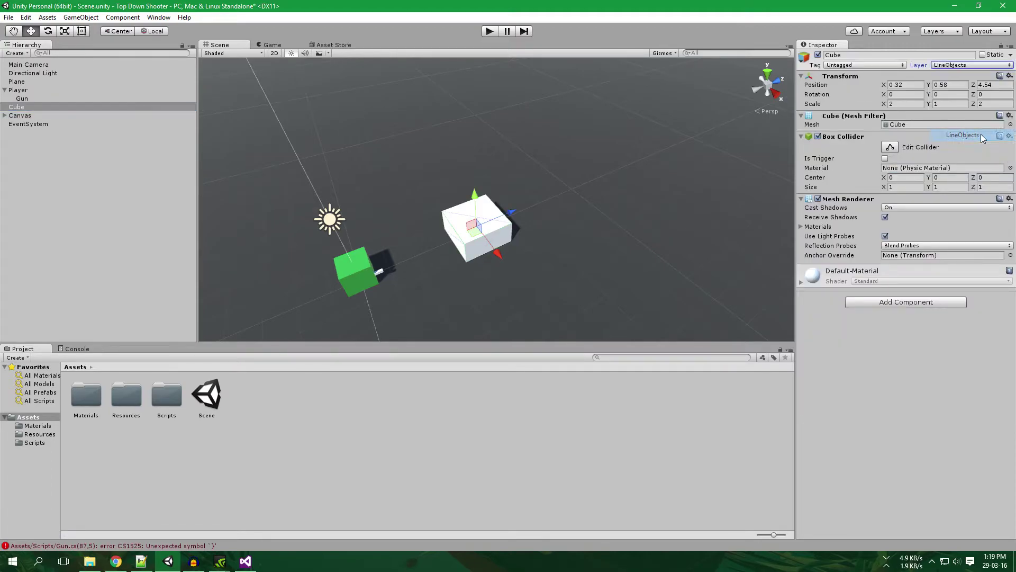
pyautogui.hotkey('ctrl', 's')
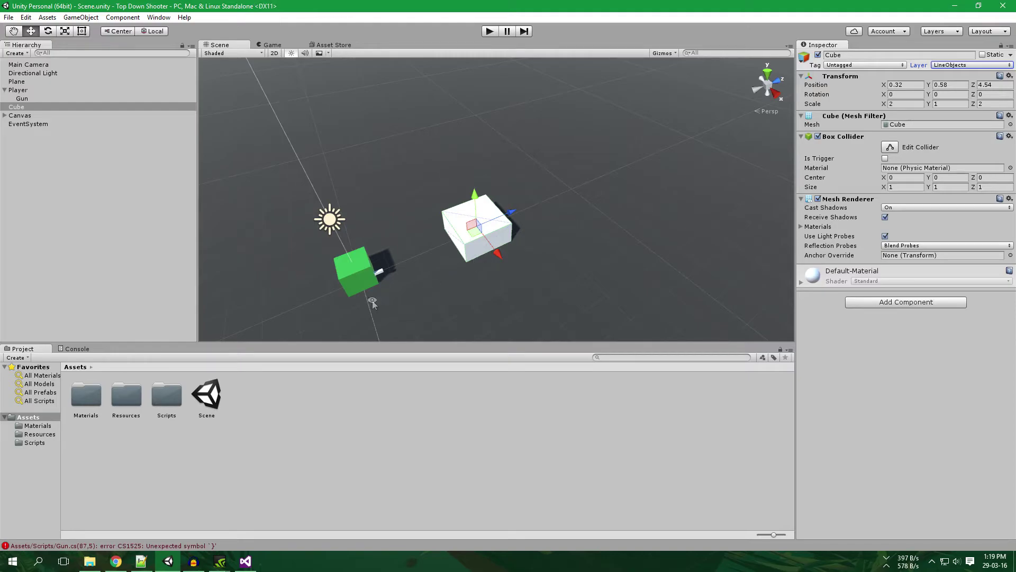
# Select the Gun object and go back to Visual Studio
pyautogui.keyDown('alt'); pyautogui.moveTo(372, 302); pyautogui.dragTo(548, 374); pyautogui.keyUp('alt')
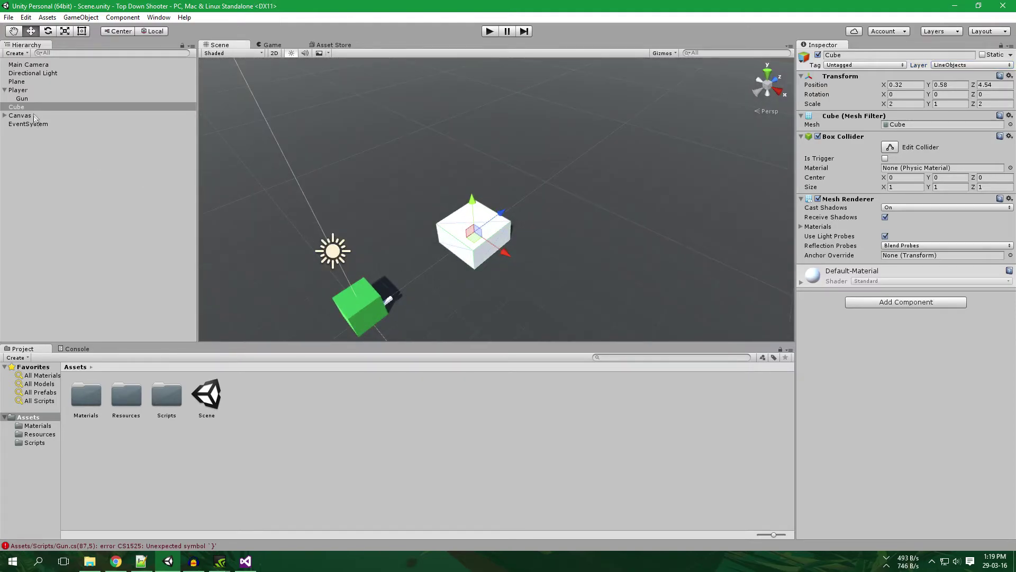
pyautogui.click(38, 101)
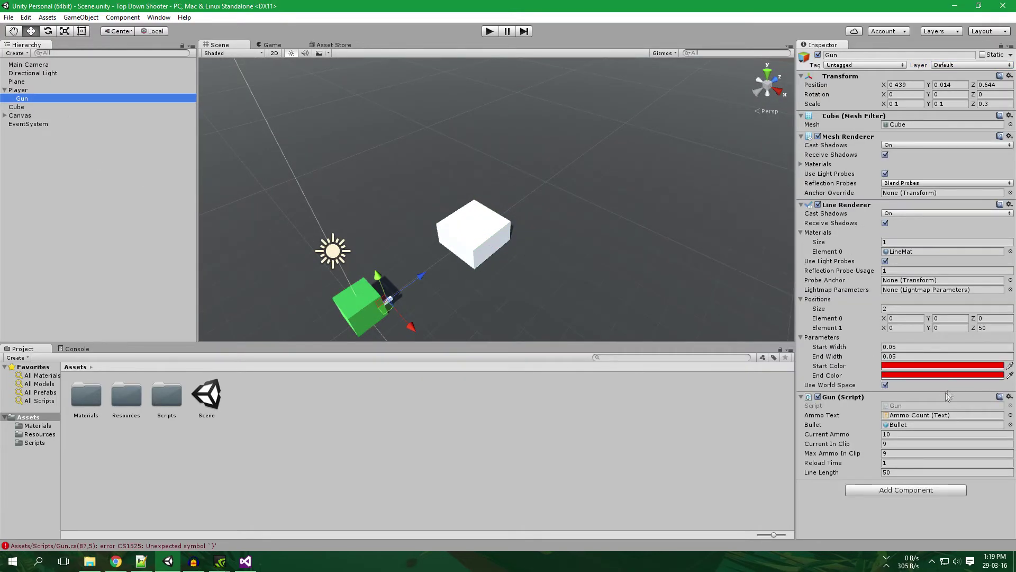
pyautogui.keyDown('alt'); pyautogui.moveTo(635, 344); pyautogui.dragTo(549, 288); pyautogui.keyUp('alt')
pyautogui.hotkey('alt', 'Tab')
pyautogui.press('Escape')
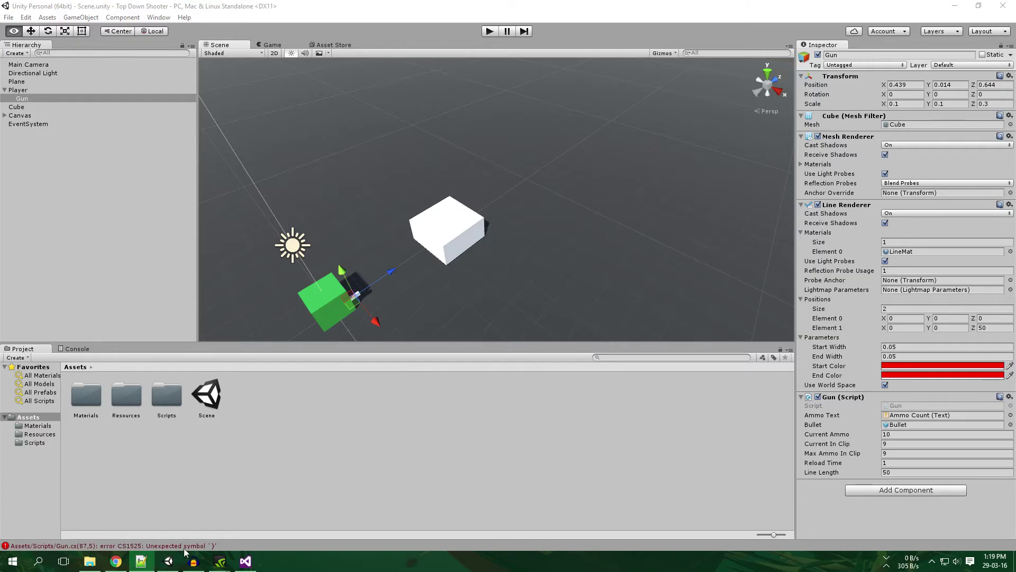
pyautogui.click(239, 560)
# Prefix the unfinished if (Physics.Raycast...) line with // and save Gun.cs
pyautogui.scroll(-15, 275, 296)
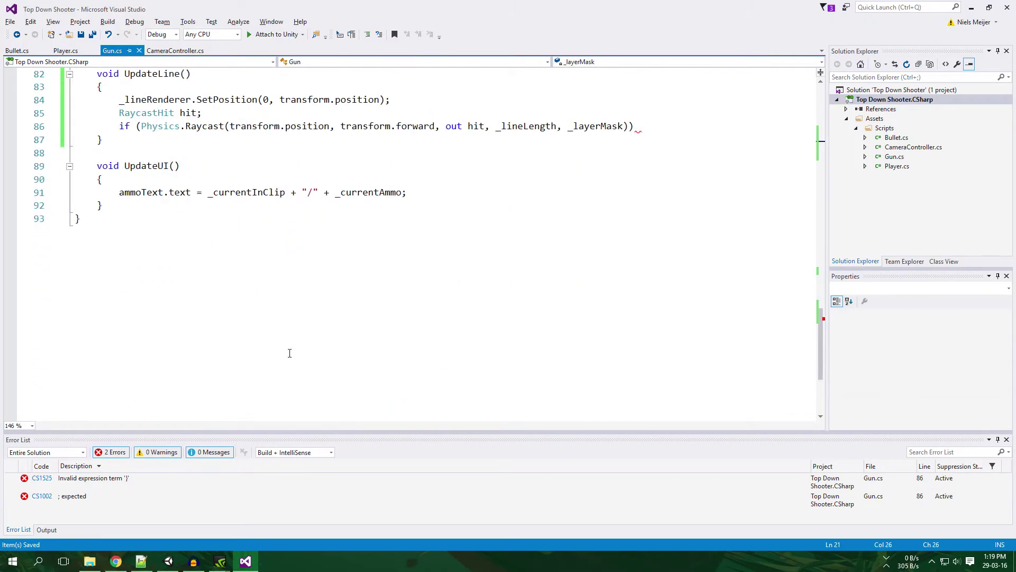
pyautogui.scroll(3, 268, 268)
pyautogui.click(120, 248)
pyautogui.write('//')
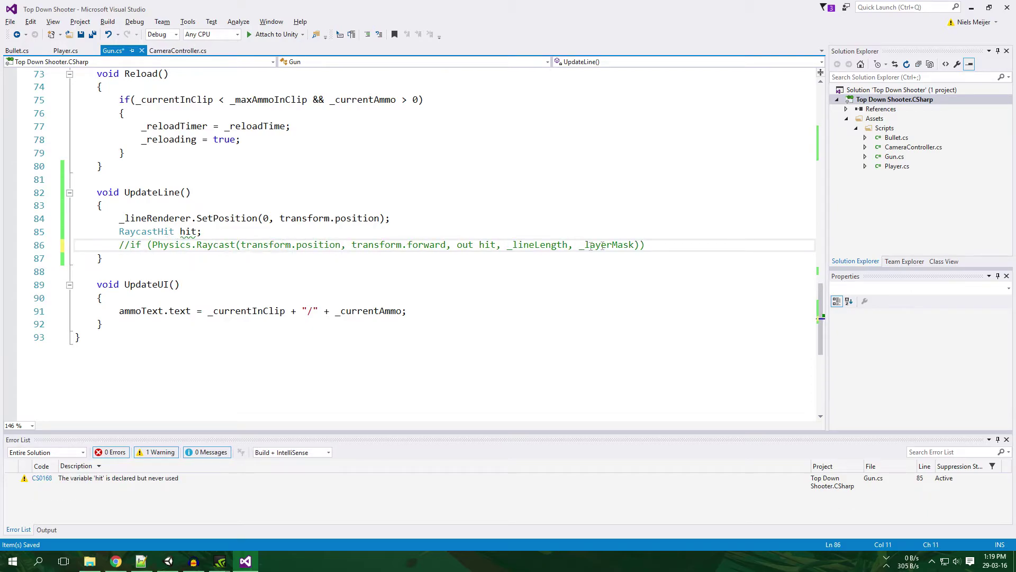
pyautogui.hotkey('ctrl', 's')
pyautogui.hotkey('alt', 'Tab')
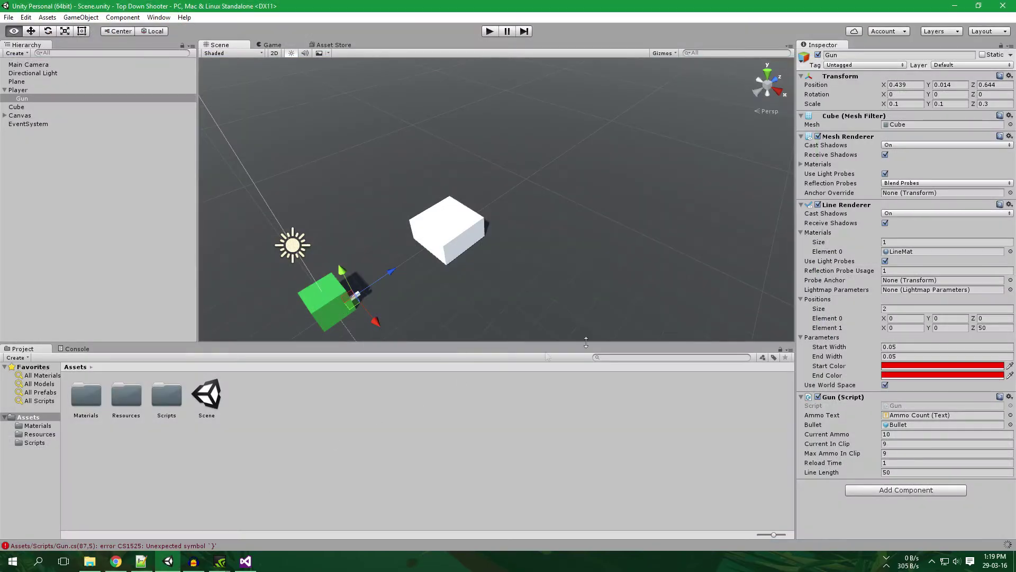
# Tick only LineObjects in the Gun (Script) Layer Mask dropdown
pyautogui.click(907, 482)
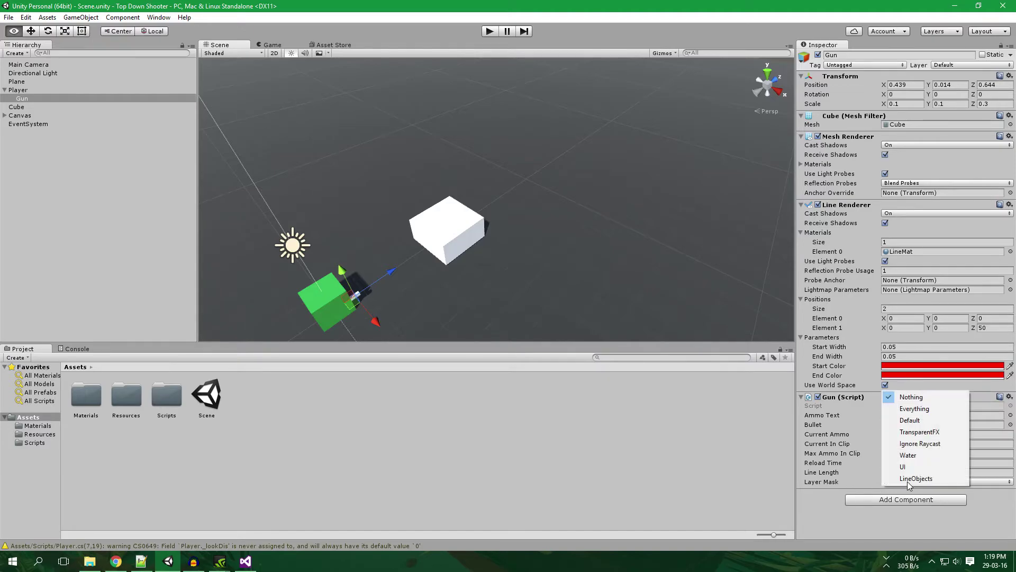
pyautogui.click(916, 478)
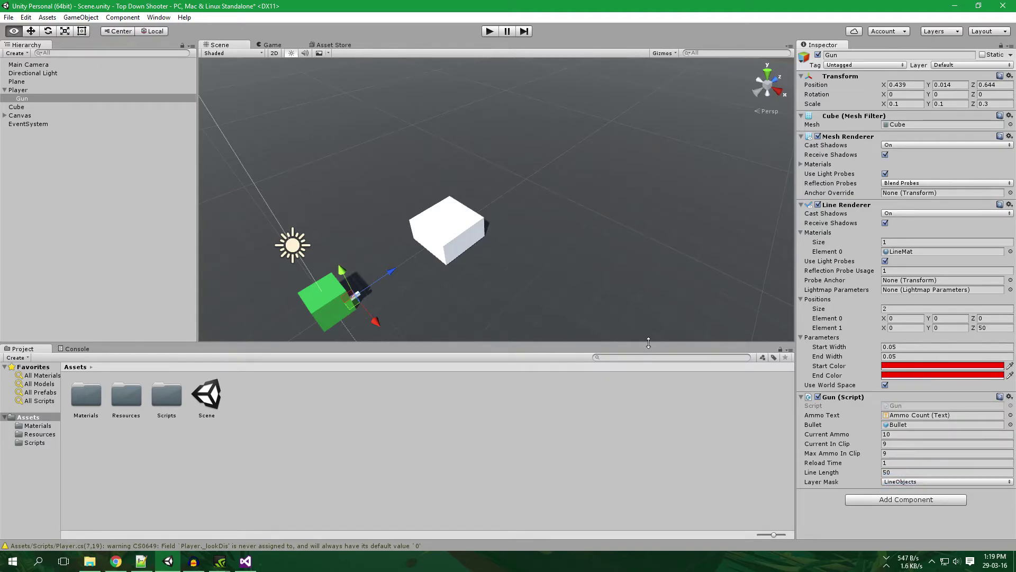
pyautogui.hotkey('alt', 'Tab')
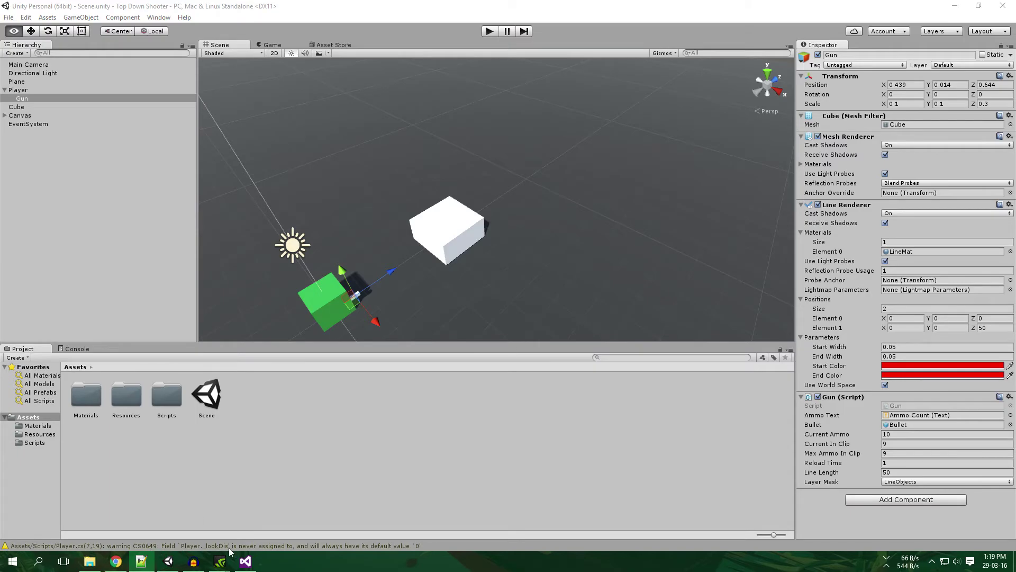
pyautogui.click(245, 561)
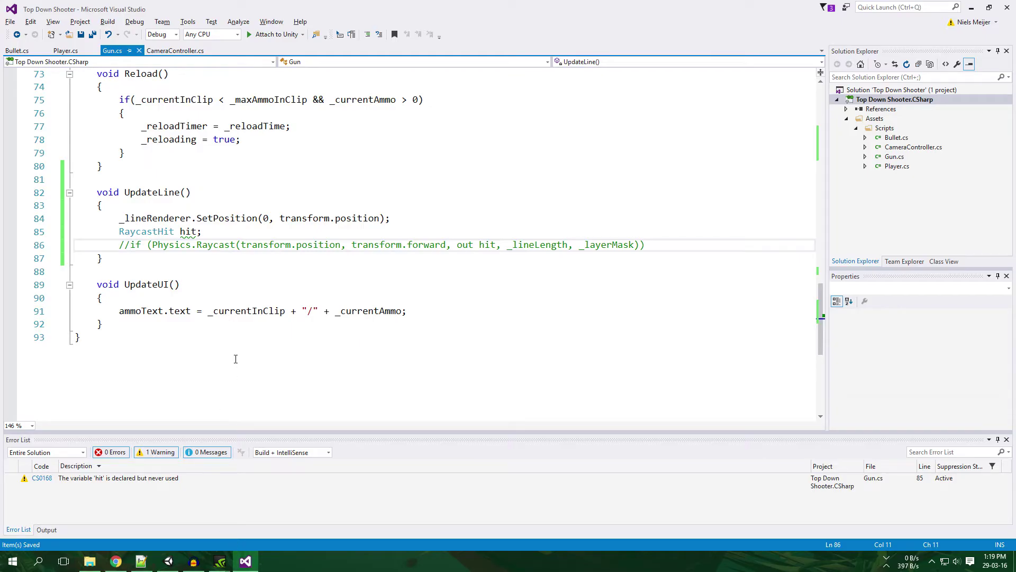
# Uncomment the Raycast if line and open a brace block beneath it
pyautogui.press('BackSpace')
pyautogui.press('BackSpace')
pyautogui.click(638, 246)
pyautogui.press('Return')
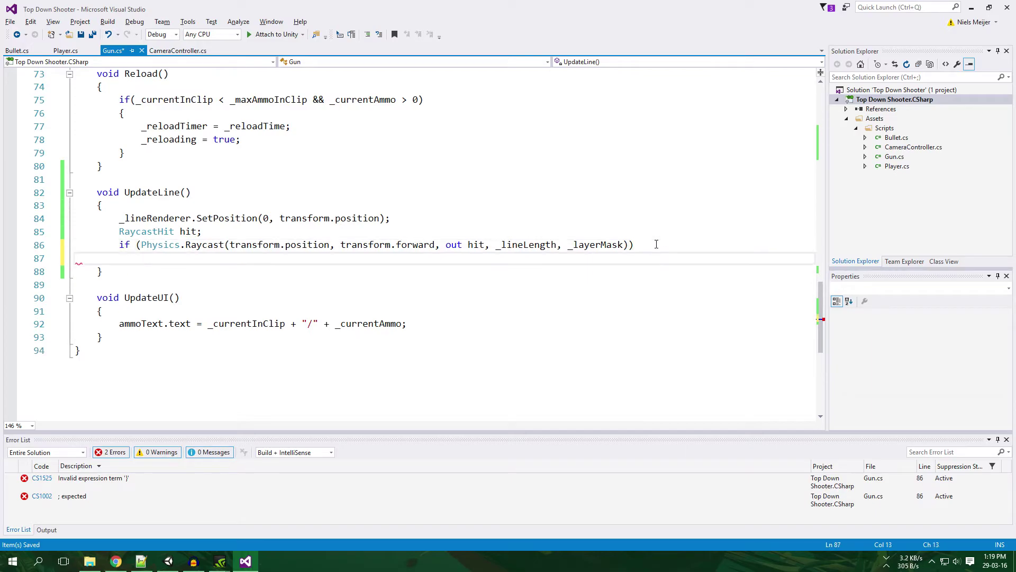
pyautogui.write('{')
pyautogui.press('Return')
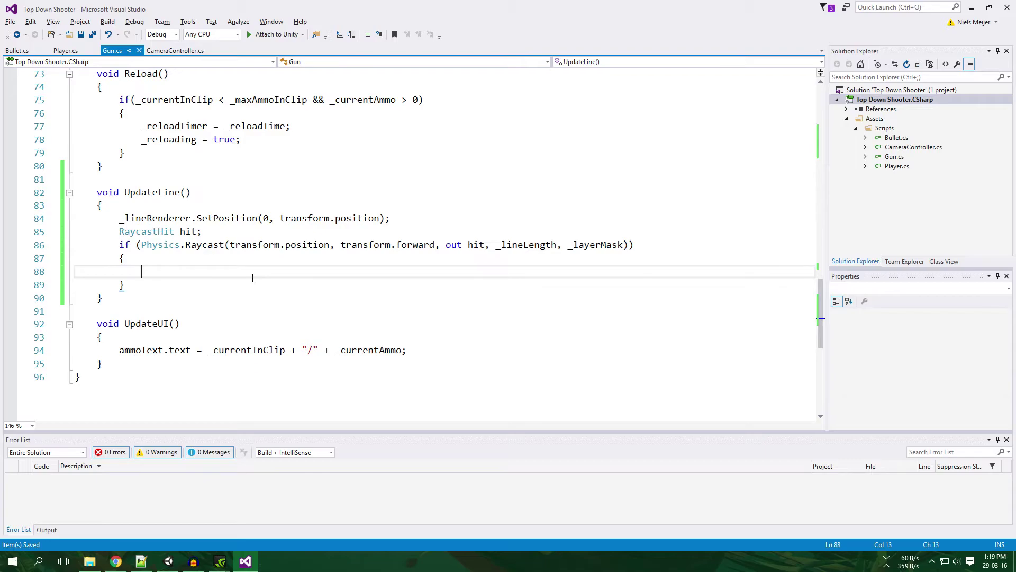
# Inside the block write _lineRenderer.SetPosition(1, hit.point); and save Gun.cs
pyautogui.write('_')
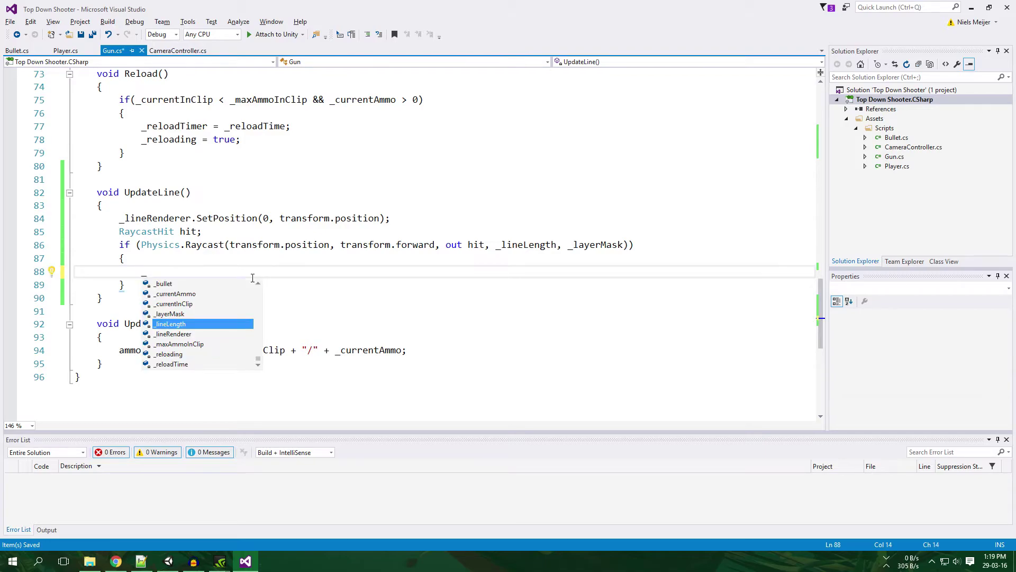
pyautogui.write('lineRendereR.Set')
pyautogui.press('Tab')
pyautogui.write('(1, hit.po')
pyautogui.press('Tab')
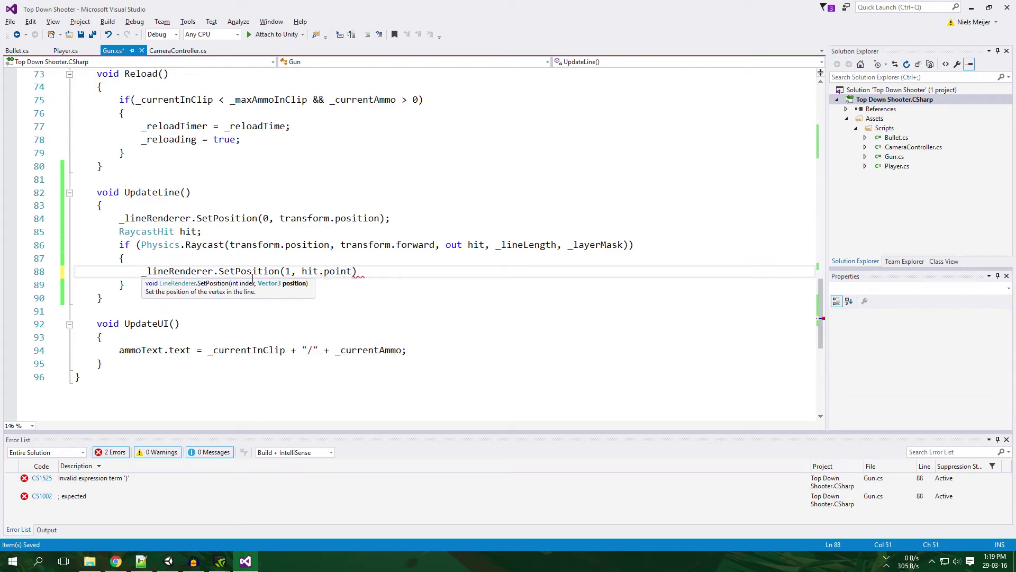
pyautogui.press('End')
pyautogui.write(';')
pyautogui.press('Return')
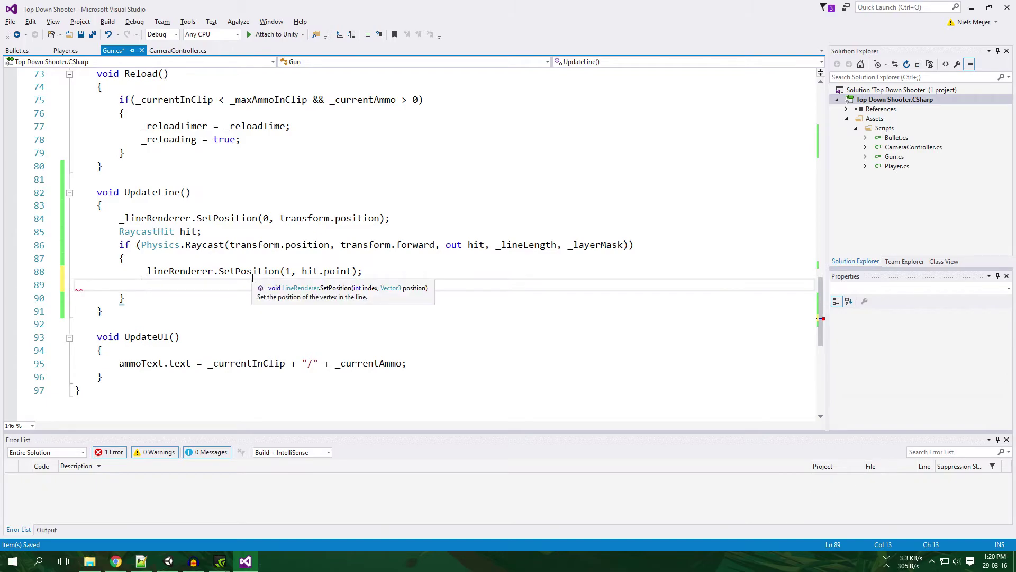
pyautogui.press('BackSpace')
pyautogui.hotkey('ctrl', 's')
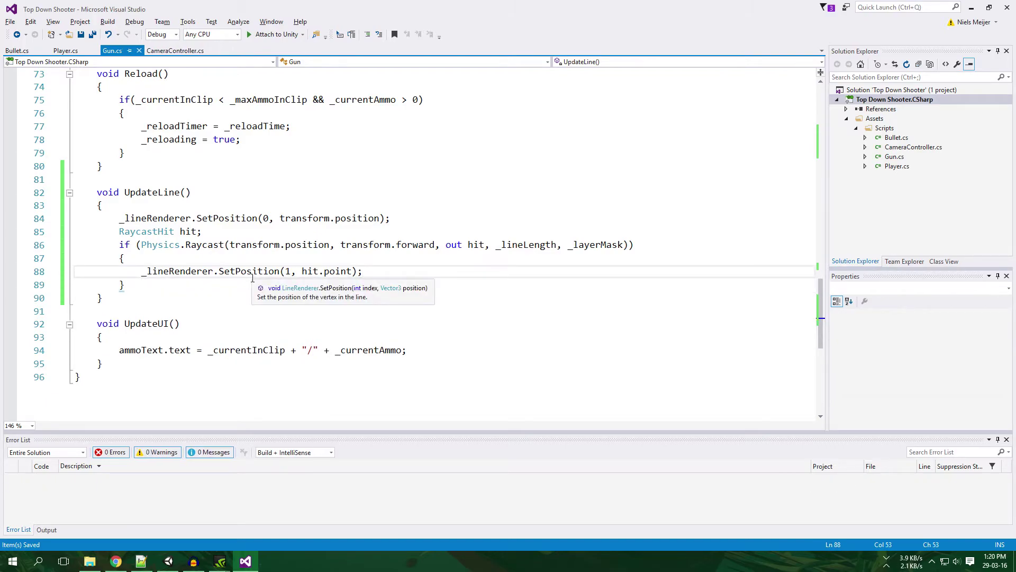
# Play-test, moving with A, S and W near the white cube, then stop the game
pyautogui.click(173, 564)
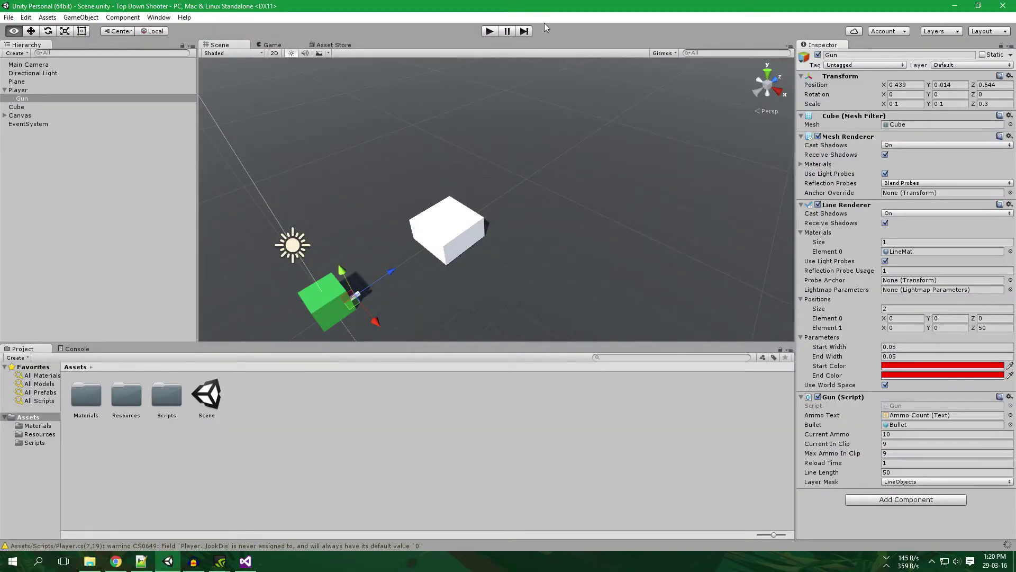
pyautogui.click(489, 31)
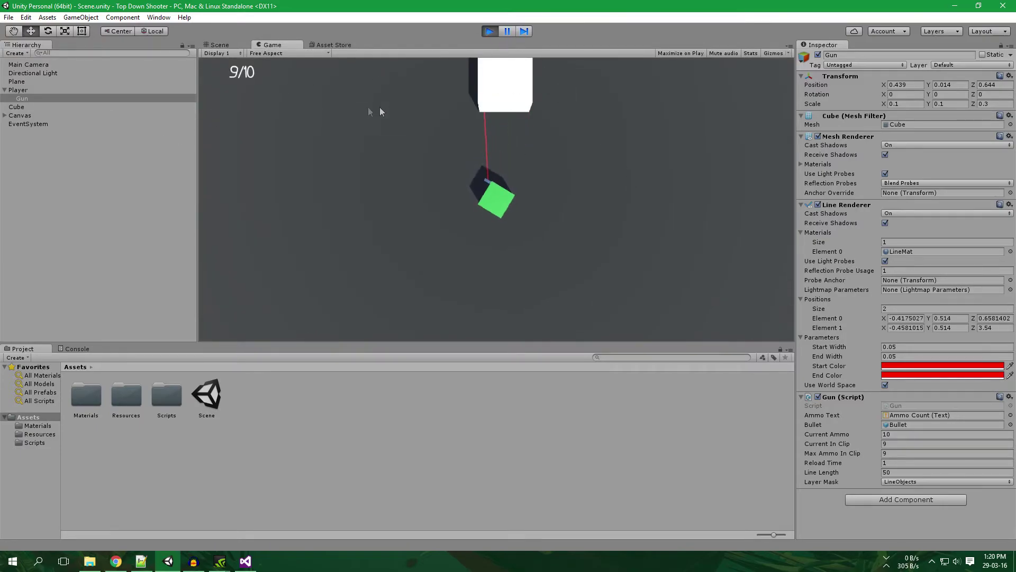
pyautogui.press('a')
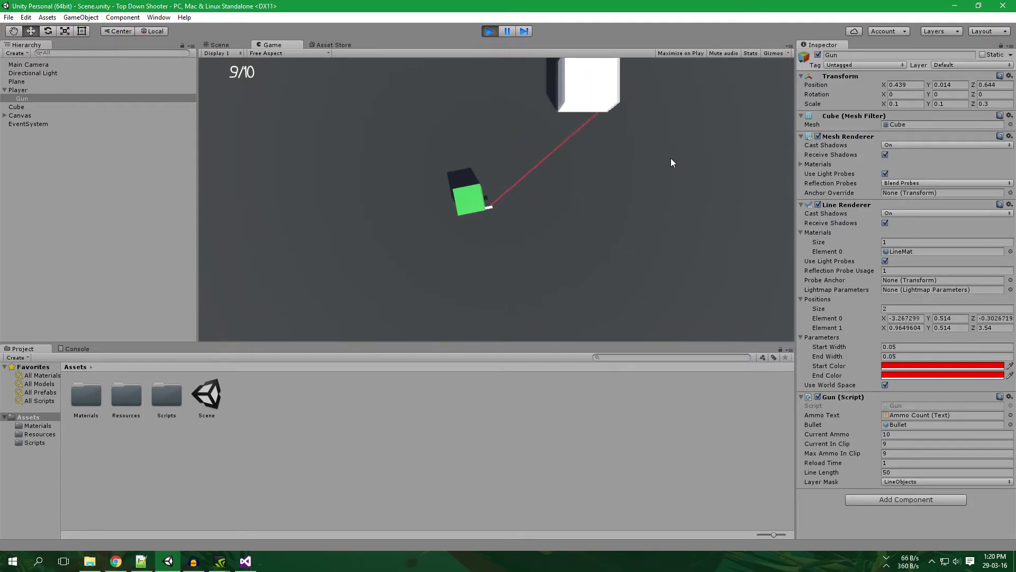
pyautogui.press('s')
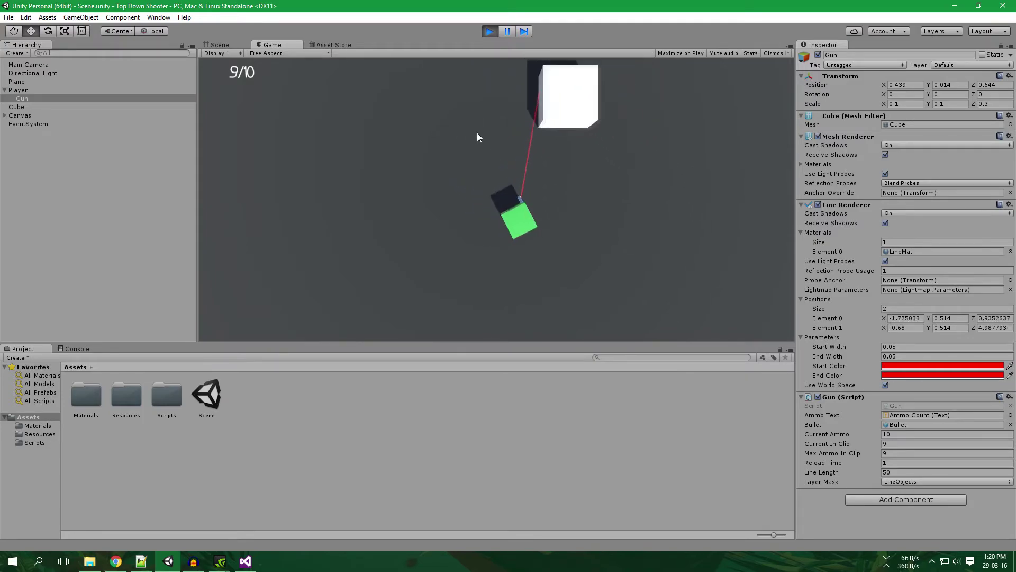
pyautogui.press('w')
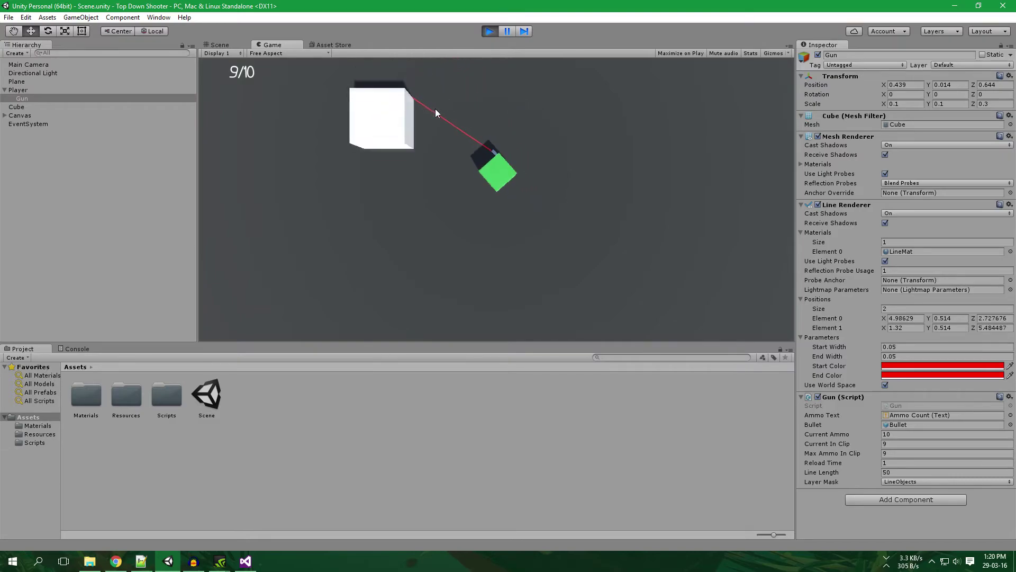
pyautogui.click(490, 31)
pyautogui.hotkey('alt', 'Tab')
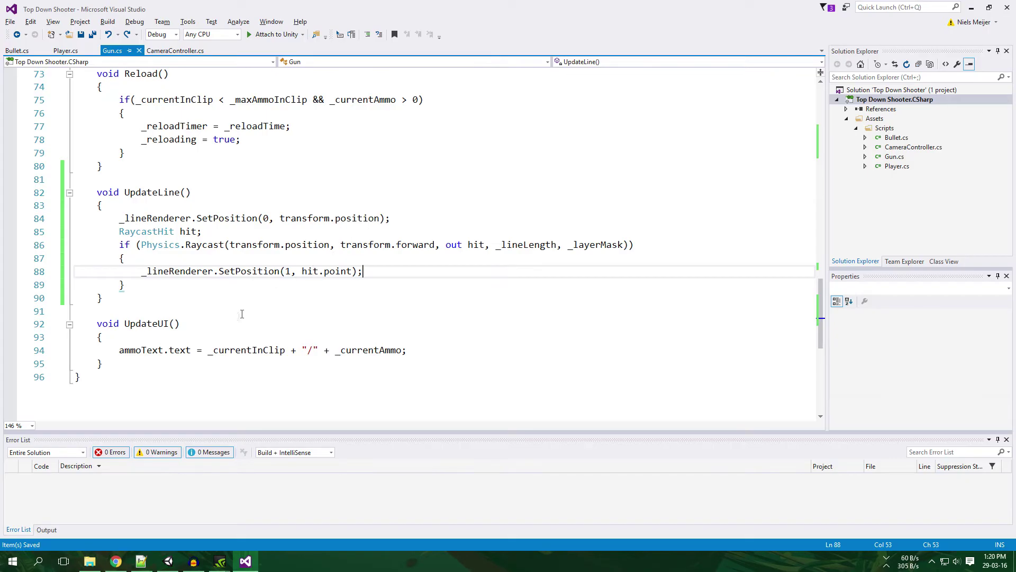
# Add an empty else block after the if block in UpdateLine
pyautogui.click(231, 282)
pyautogui.press('Return')
pyautogui.write('else')
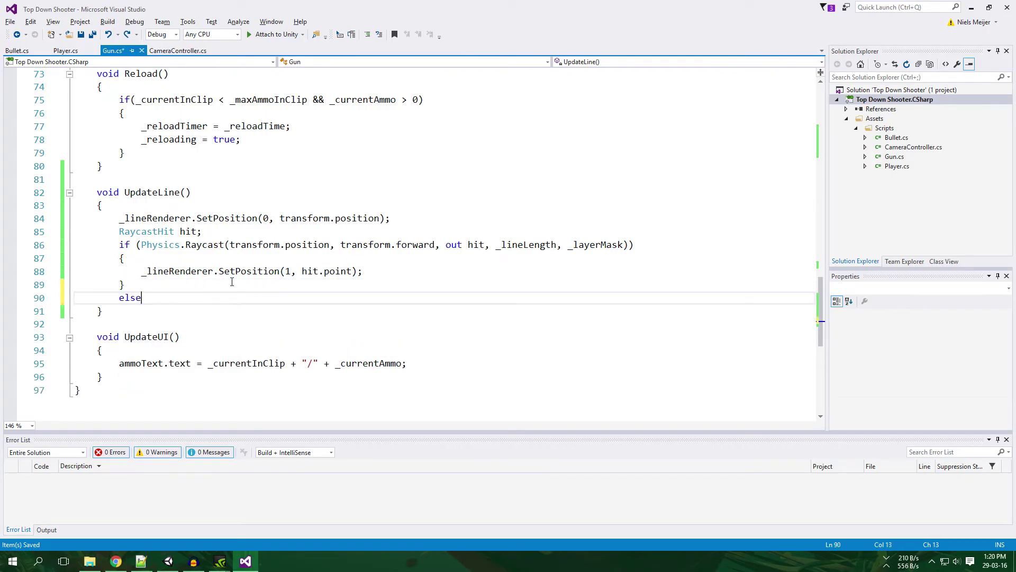
pyautogui.press('Return')
pyautogui.write('{')
pyautogui.press('Return')
# Inside else write _lineRenderer.SetPosition(1, transform.forward * _lineLength); and save Gun.cs
pyautogui.write('_line.S')
pyautogui.press('Tab')
pyautogui.write('(1, t')
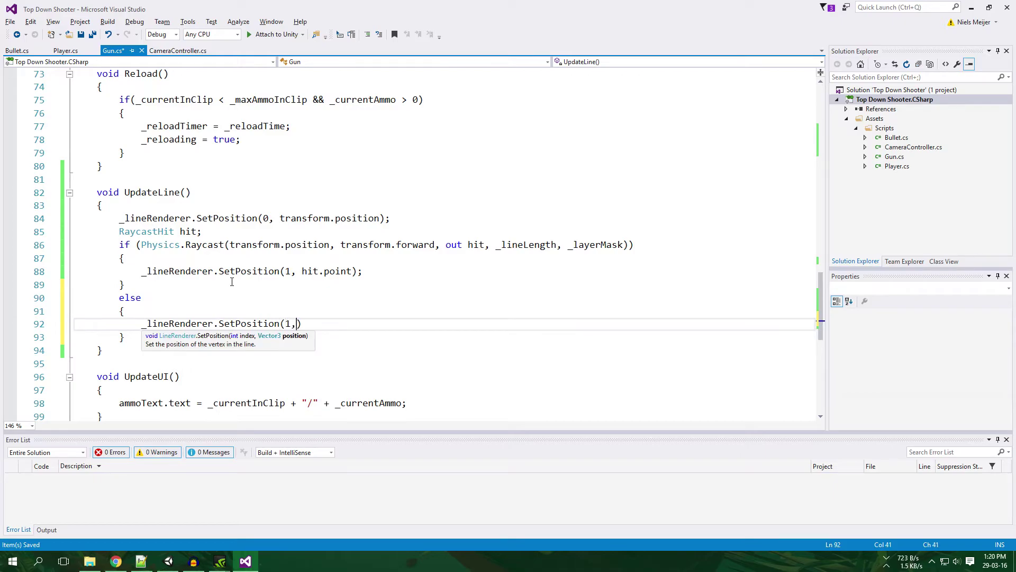
pyautogui.write('ransform.fo')
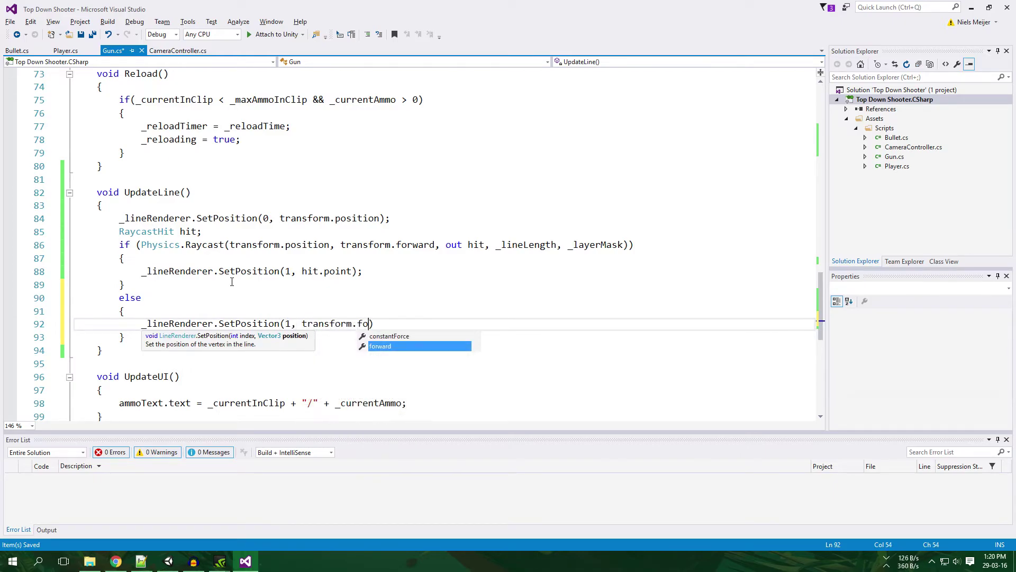
pyautogui.write('rward * _li')
pyautogui.press('Tab')
pyautogui.press('BackSpace')
pyautogui.press('BackSpace')
pyautogui.press('BackSpace')
pyautogui.press('BackSpace')
pyautogui.press('BackSpace')
pyautogui.press('BackSpace')
pyautogui.press('BackSpace')
pyautogui.press('BackSpace')
pyautogui.write('Length);')
pyautogui.hotkey('ctrl', 's')
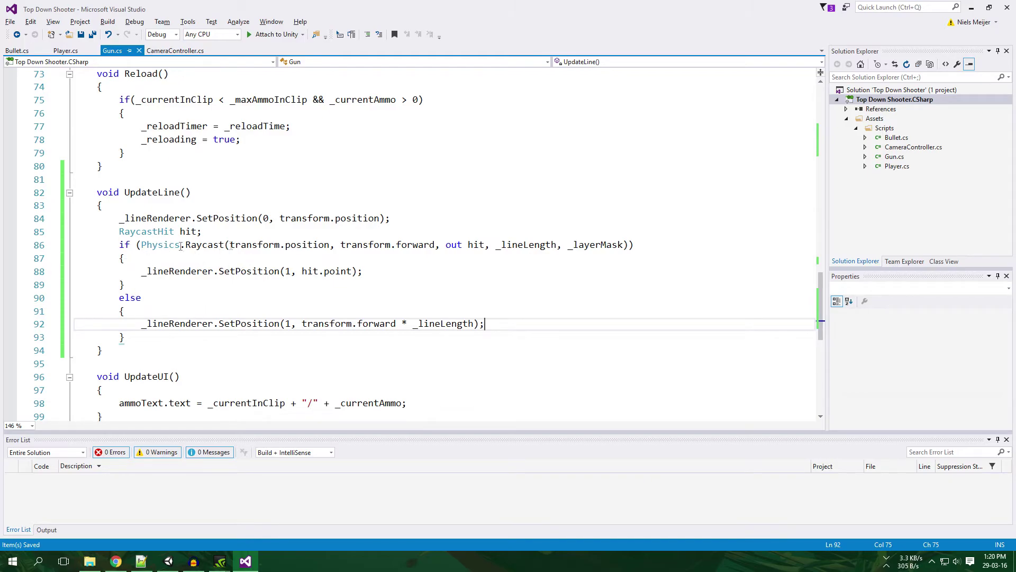
pyautogui.hotkey('alt', 'Tab')
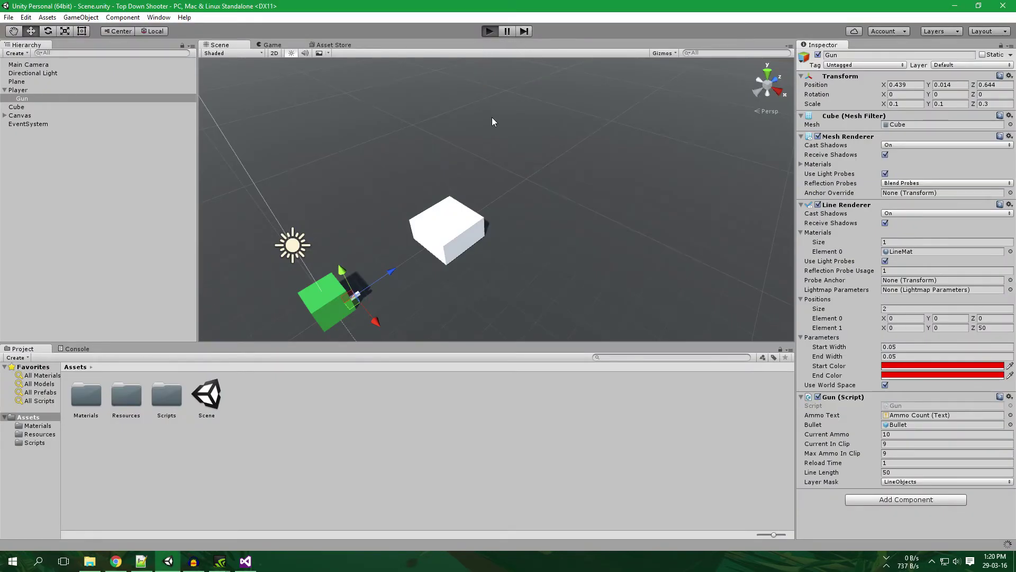
# Start Play mode with Ctrl+P and move the player with WASD all around the white cube
pyautogui.hotkey('ctrl', 'p')
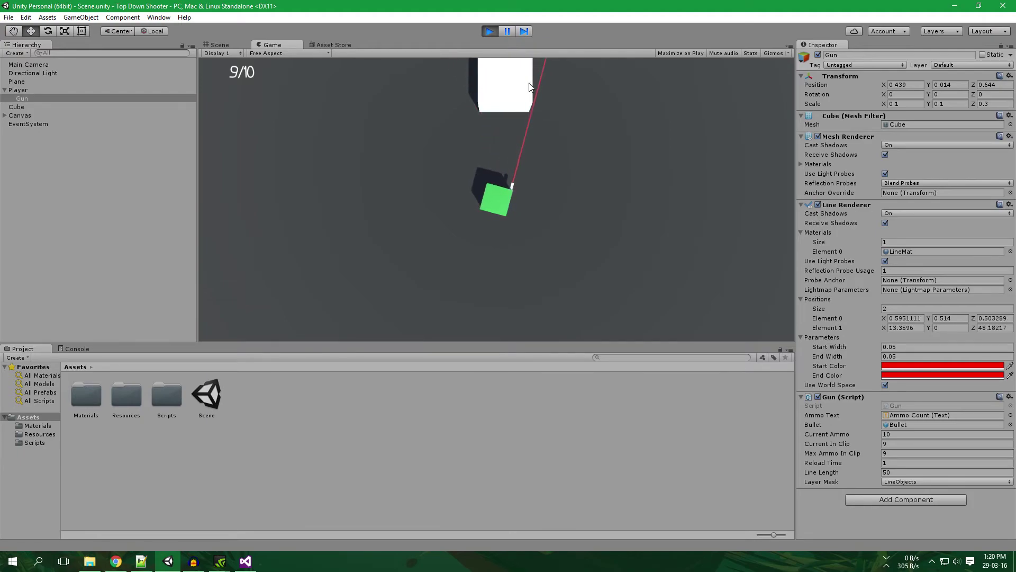
pyautogui.press('w')
pyautogui.press('a')
pyautogui.press('w')
pyautogui.press('d')
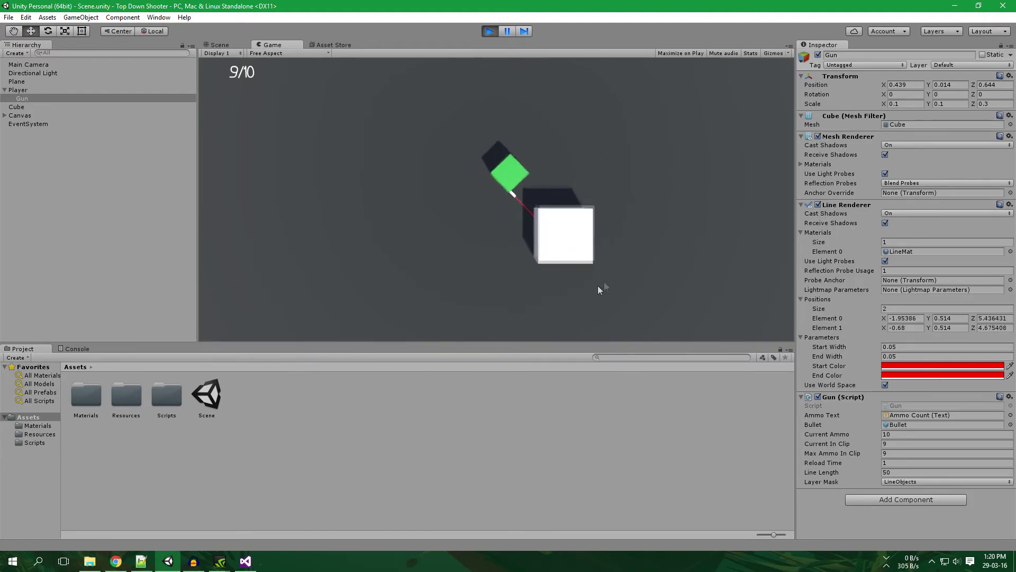
pyautogui.press('s')
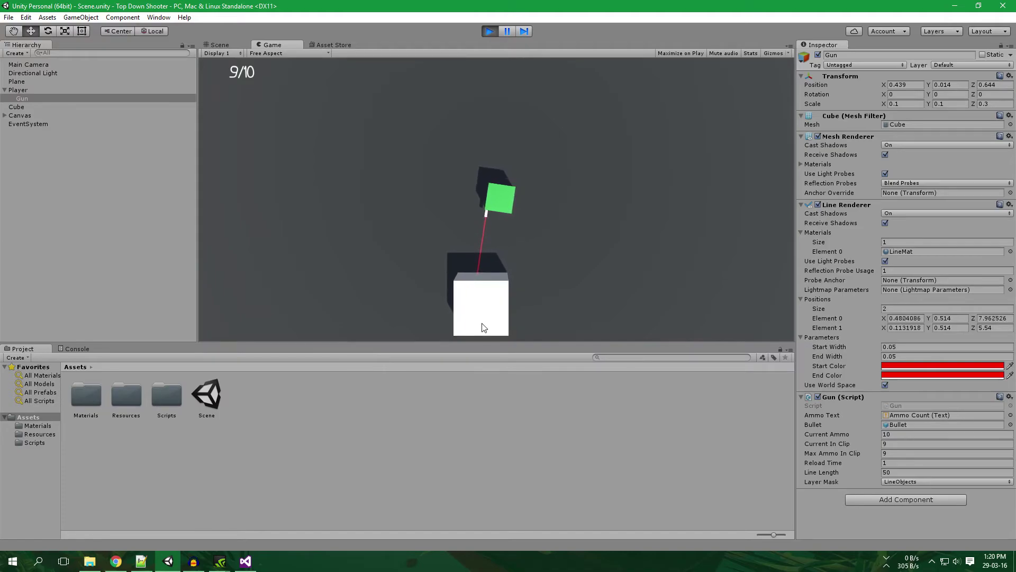
pyautogui.press('d')
pyautogui.press('a')
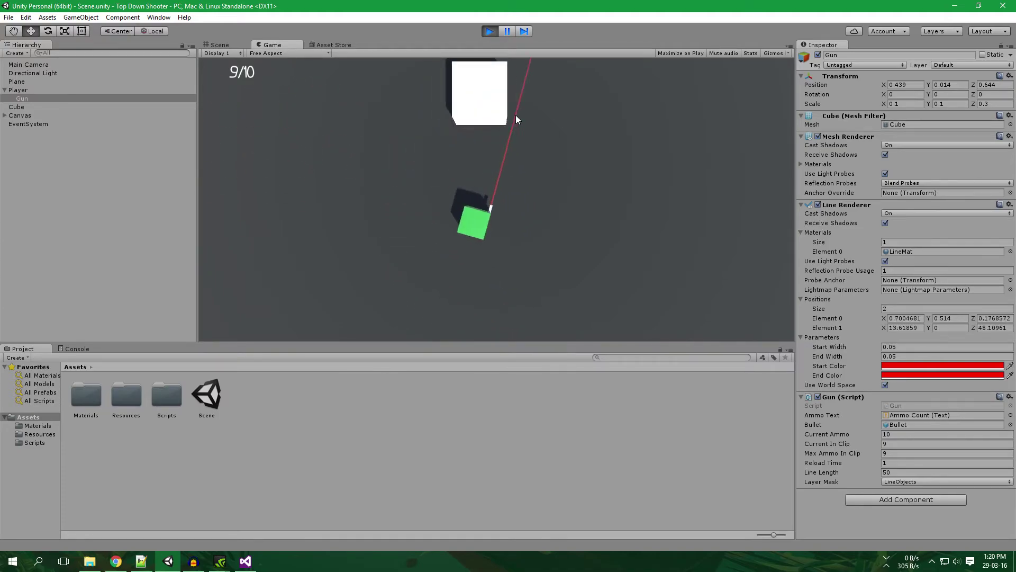
pyautogui.press('w')
pyautogui.press('w')
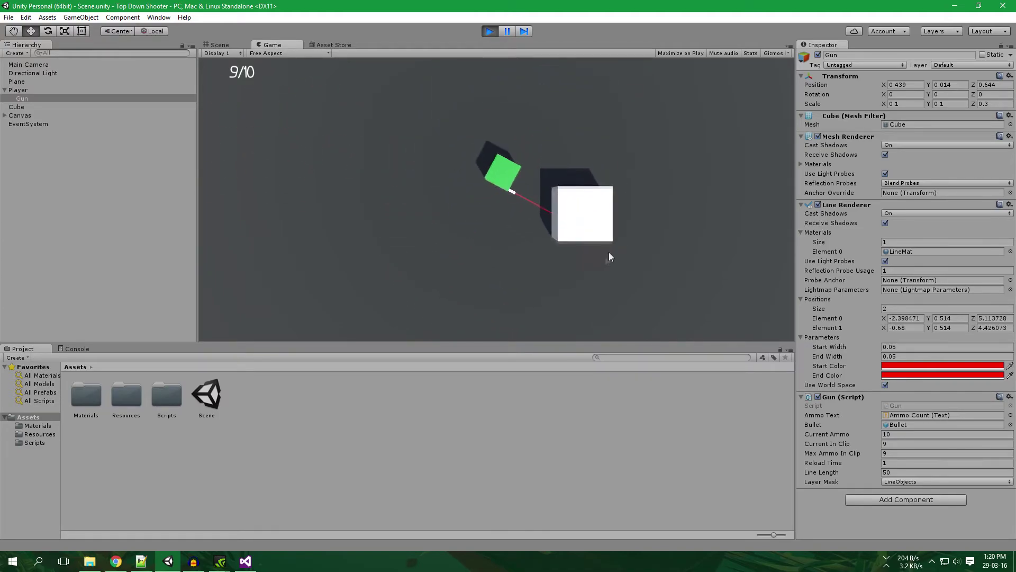
pyautogui.press('d')
pyautogui.press('d')
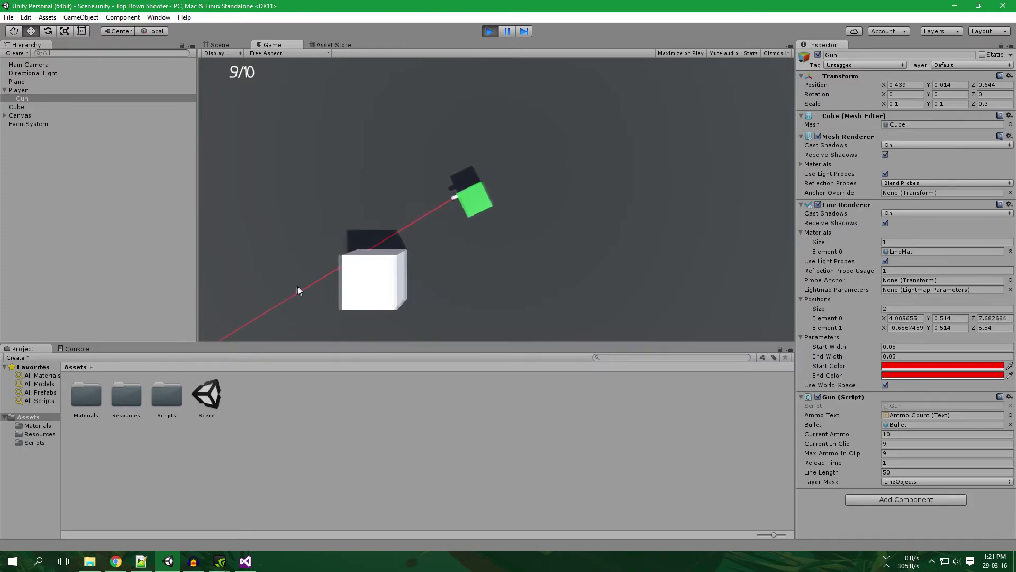
pyautogui.press('a')
pyautogui.press('s')
pyautogui.press('s')
pyautogui.press('d')
pyautogui.press('w')
pyautogui.press('d')
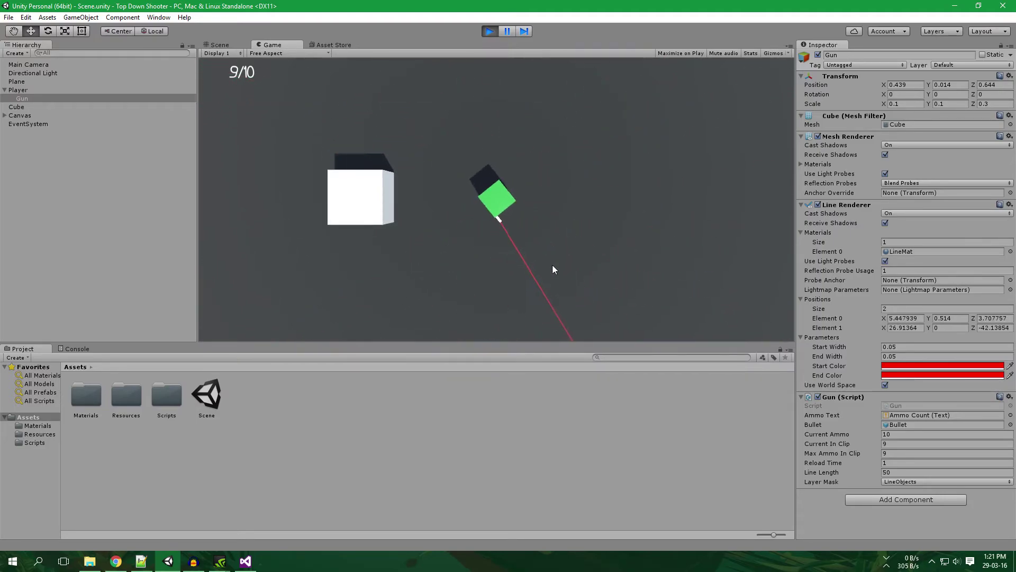
pyautogui.press('s')
pyautogui.press('a')
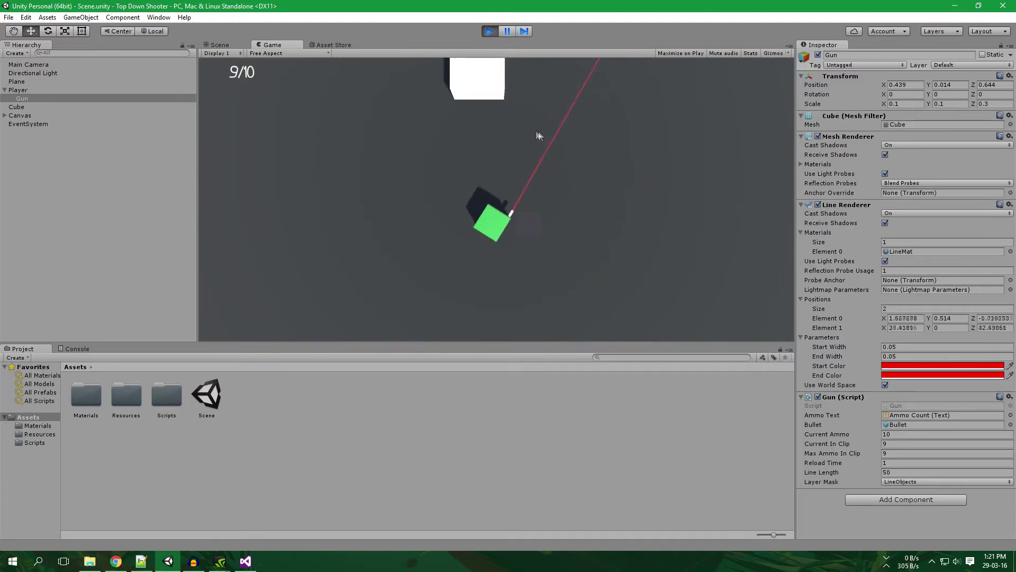
pyautogui.press('a')
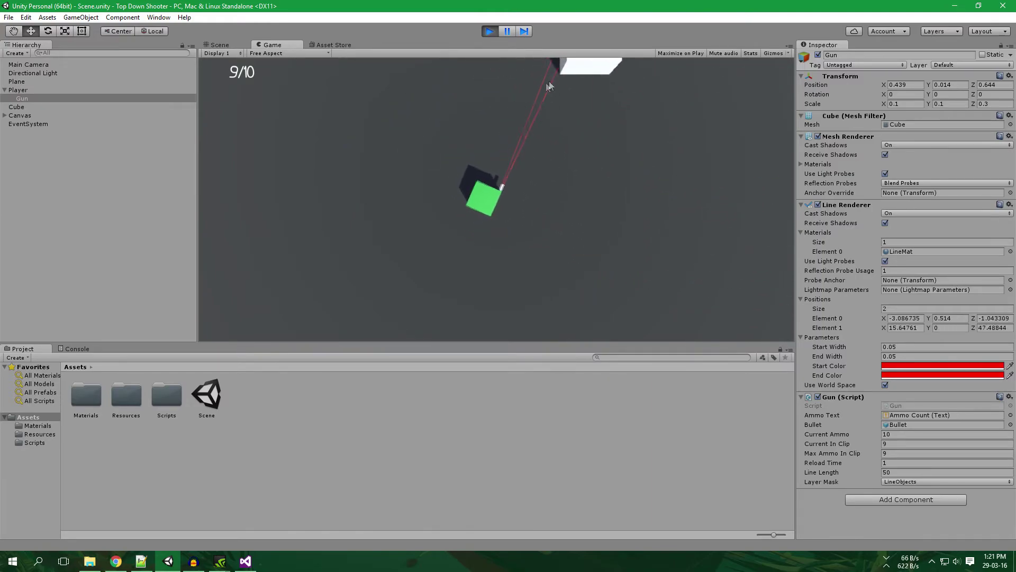
pyautogui.press('w')
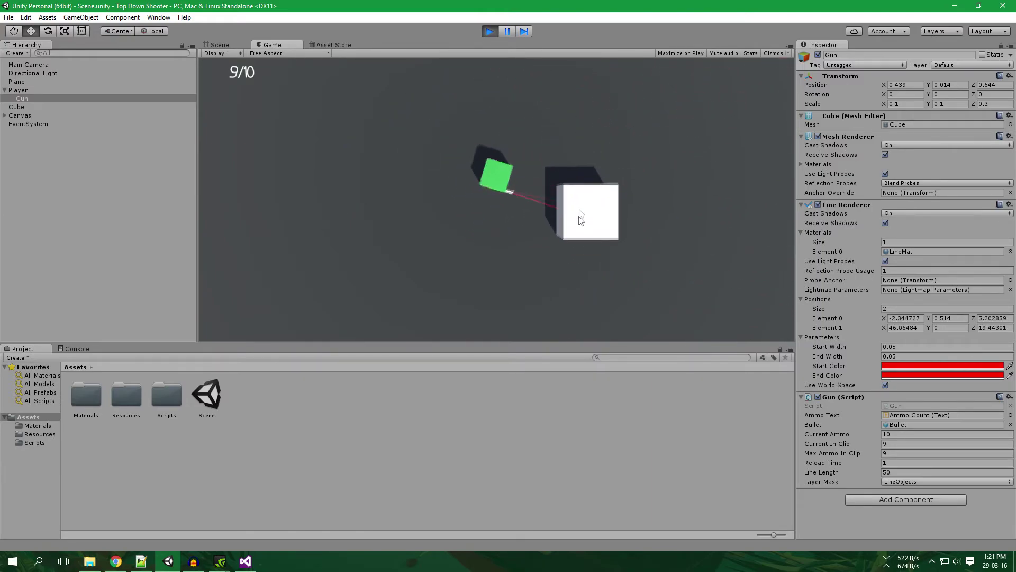
pyautogui.press('d')
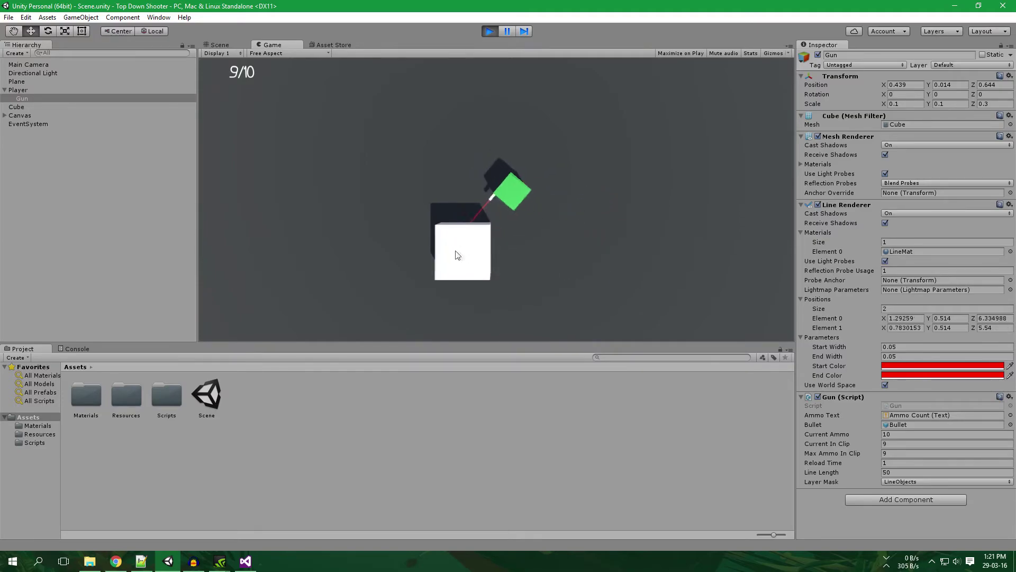
pyautogui.press('d')
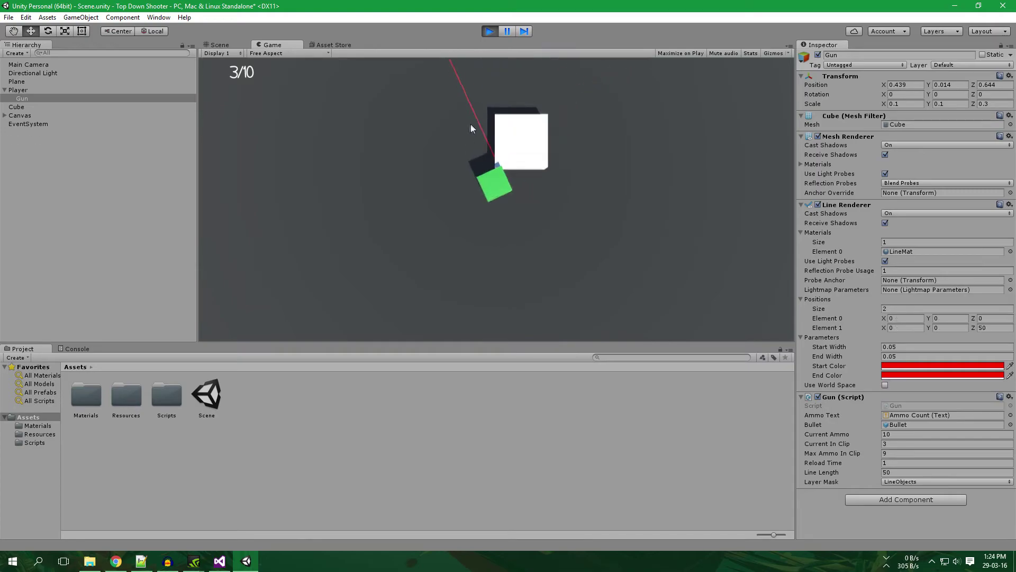
# Keep circling the white cube with WASD, then stop Play mode
pyautogui.press('w')
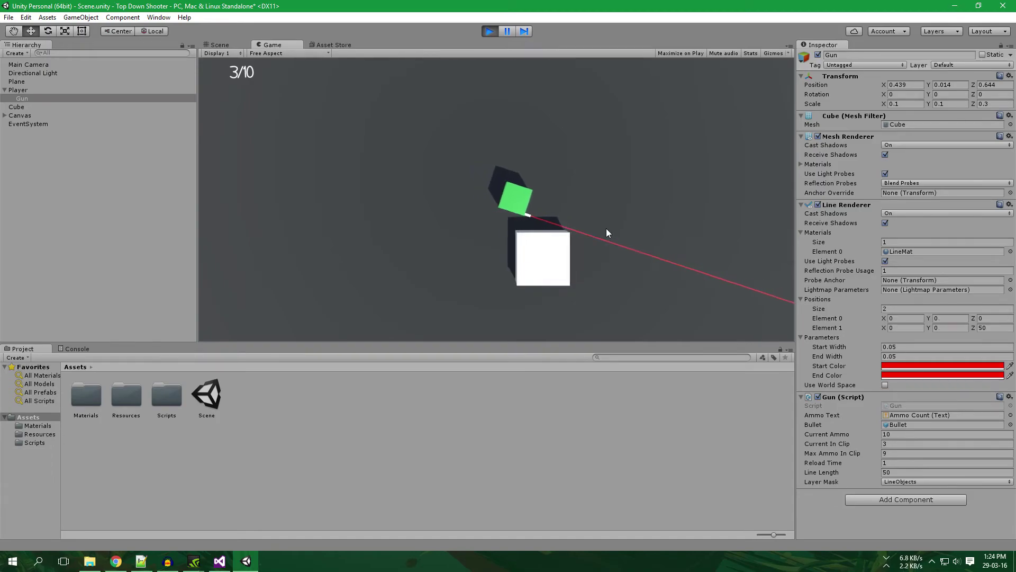
pyautogui.press('d')
pyautogui.press('s')
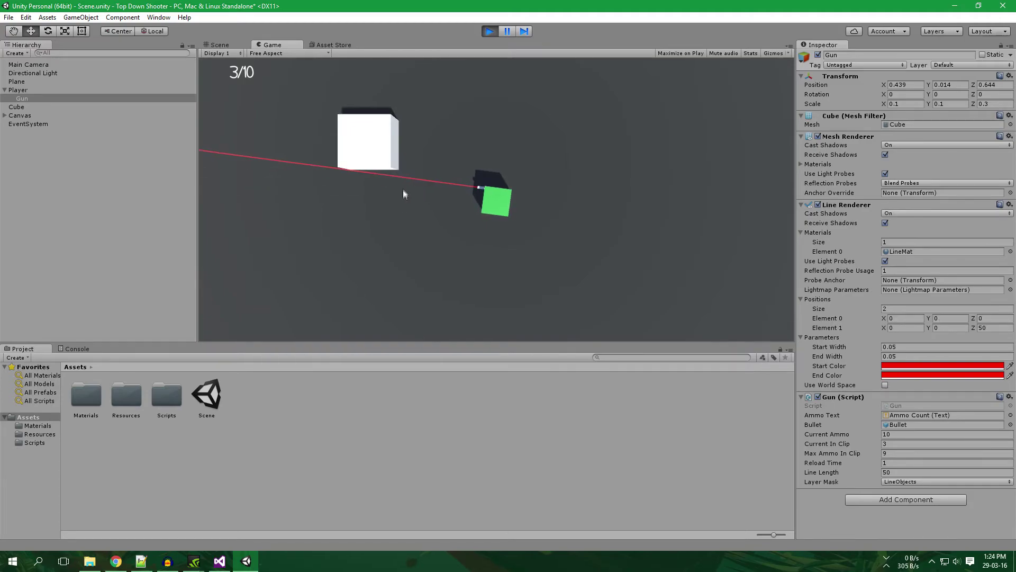
pyautogui.press('a')
pyautogui.press('s')
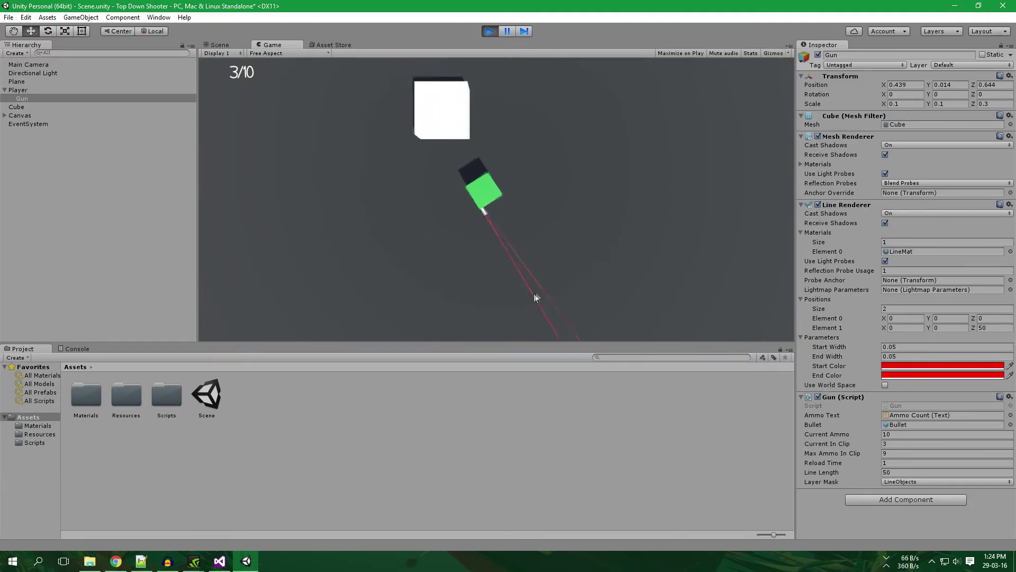
pyautogui.press('a')
pyautogui.press('s')
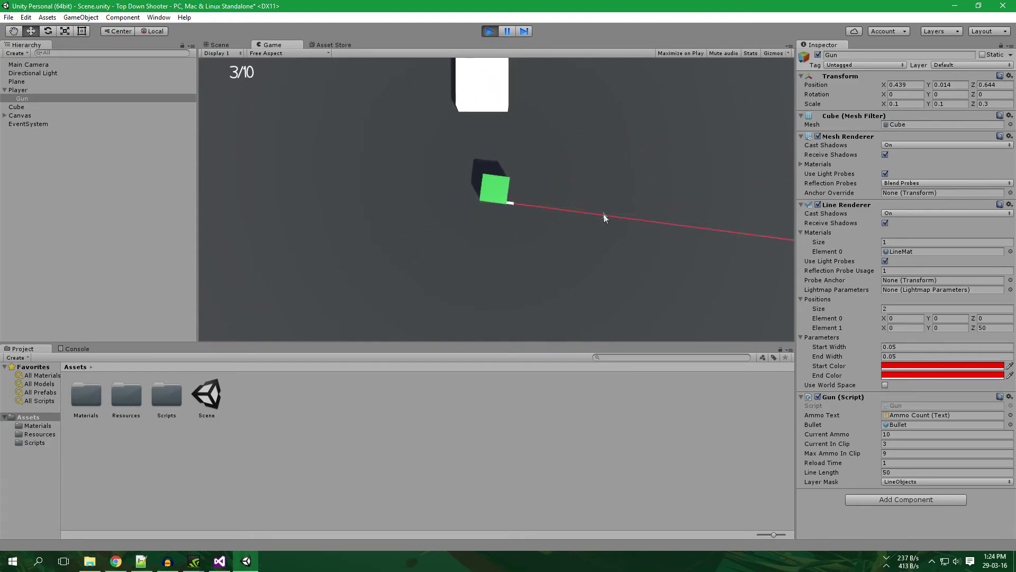
pyautogui.press('w')
pyautogui.press('d')
pyautogui.press('a')
pyautogui.press('s')
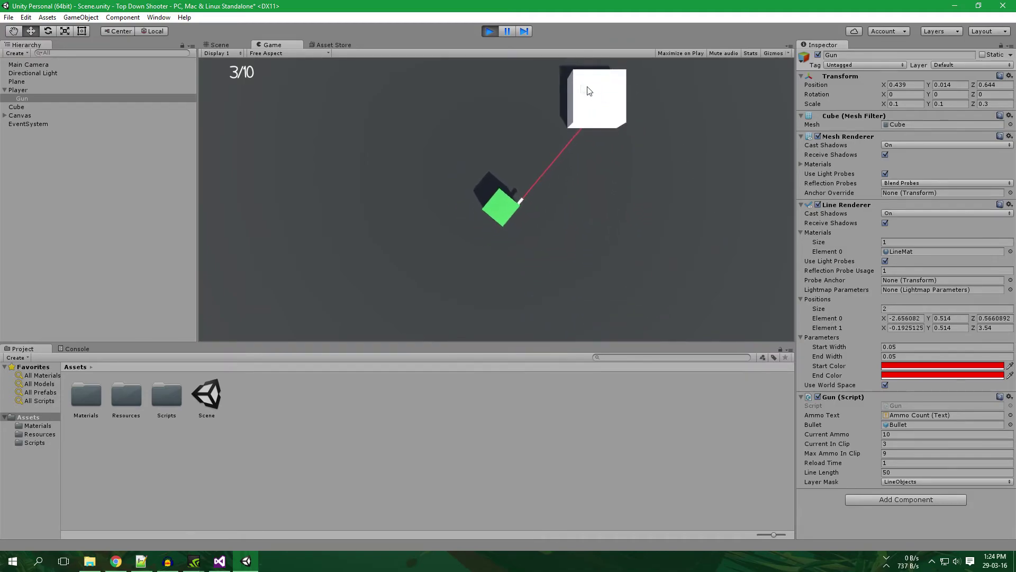
pyautogui.press('d')
pyautogui.press('s')
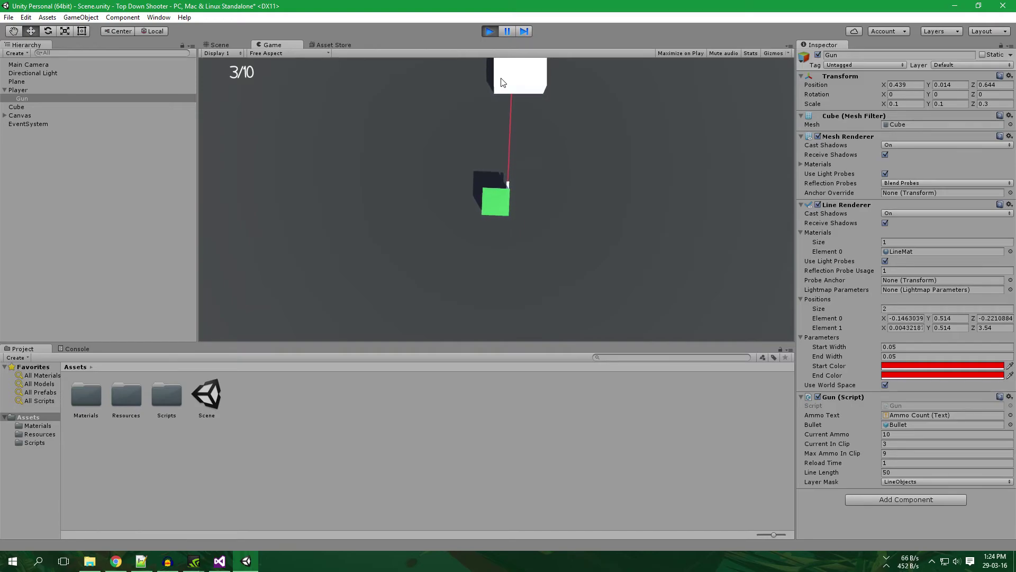
pyautogui.press('w')
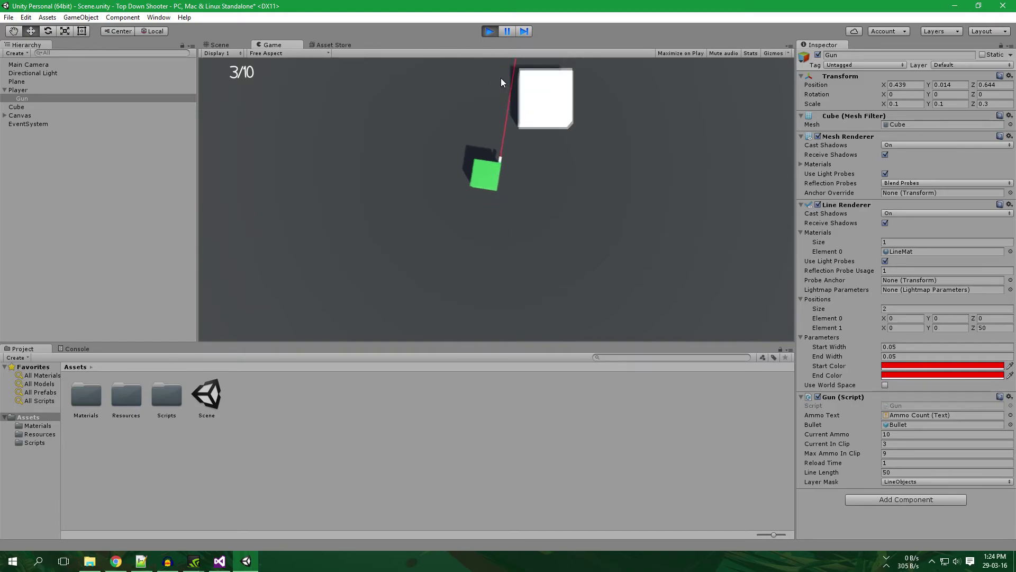
pyautogui.click(490, 30)
pyautogui.hotkey('alt', 'Tab')
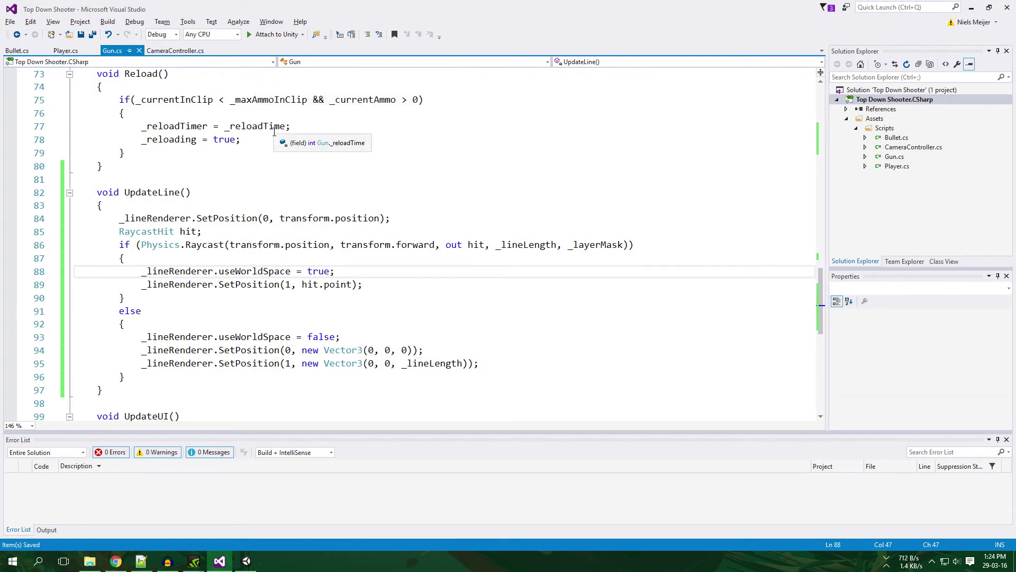
# In the else branch, replace the Vector3(0, 0, 0) argument with Vector3.zero
pyautogui.doubleClick(174, 271)
pyautogui.tripleClick(174, 270)
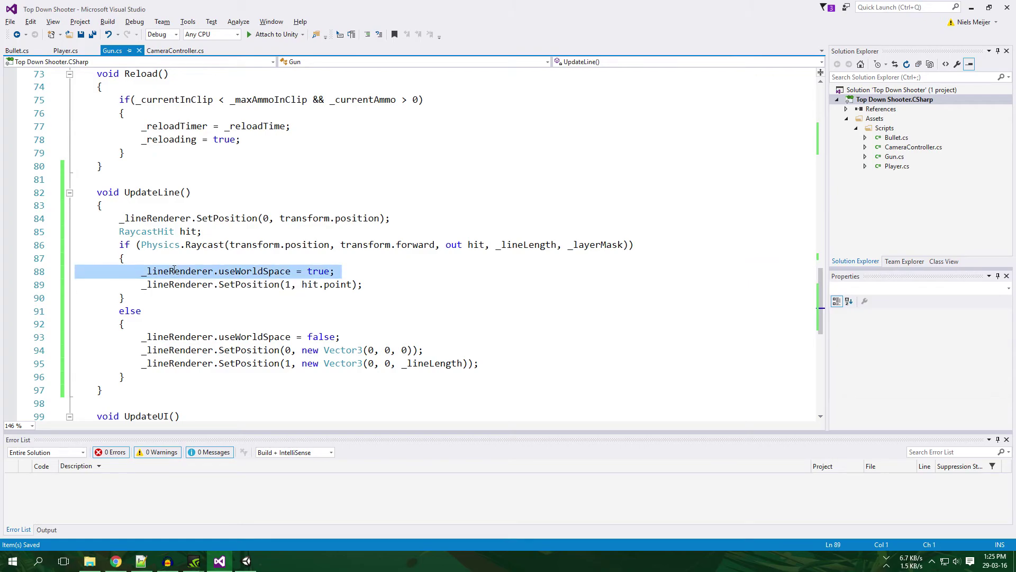
pyautogui.moveTo(335, 271); pyautogui.dragTo(185, 271)
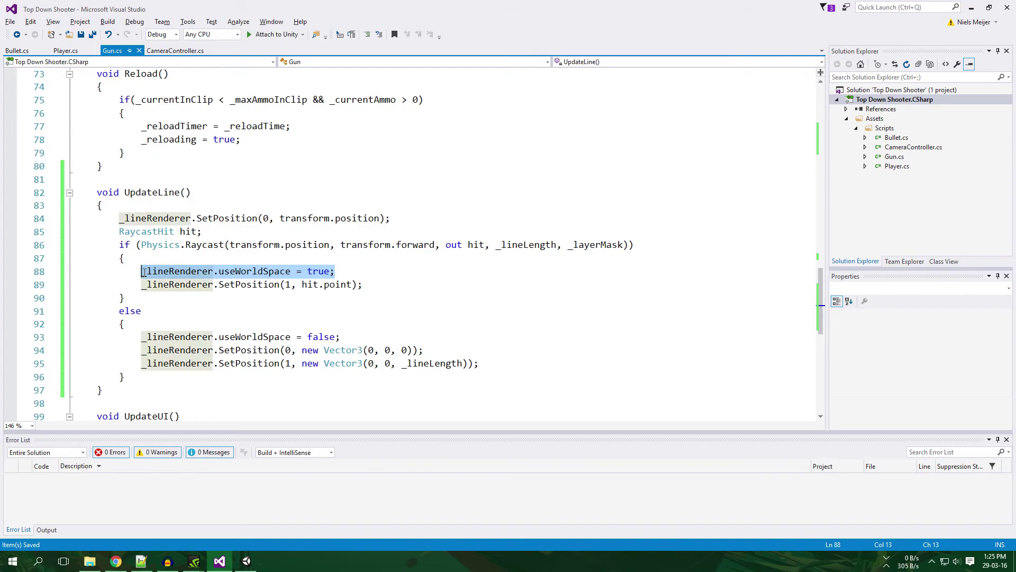
pyautogui.click(144, 273)
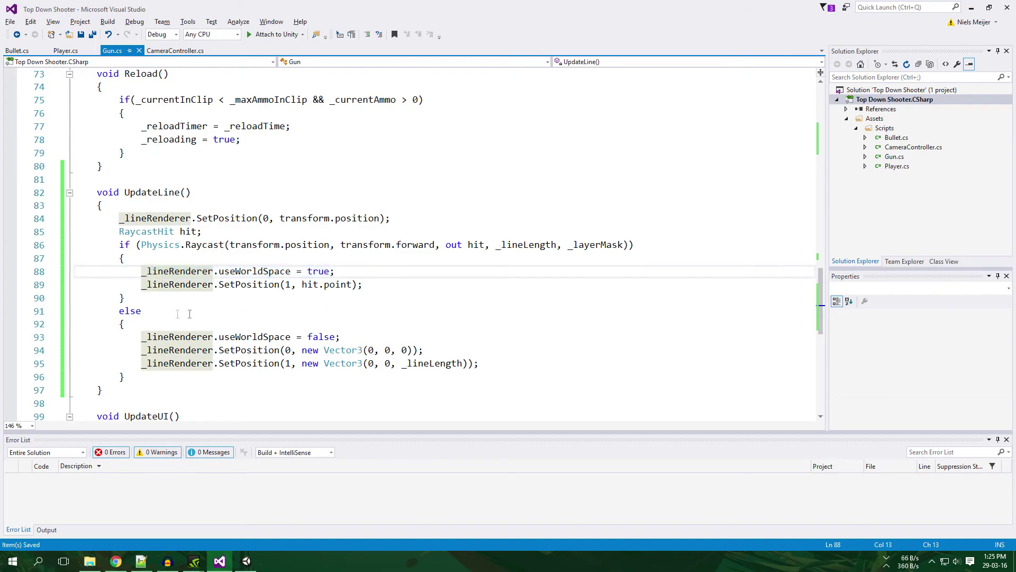
pyautogui.doubleClick(139, 310)
pyautogui.click(147, 337)
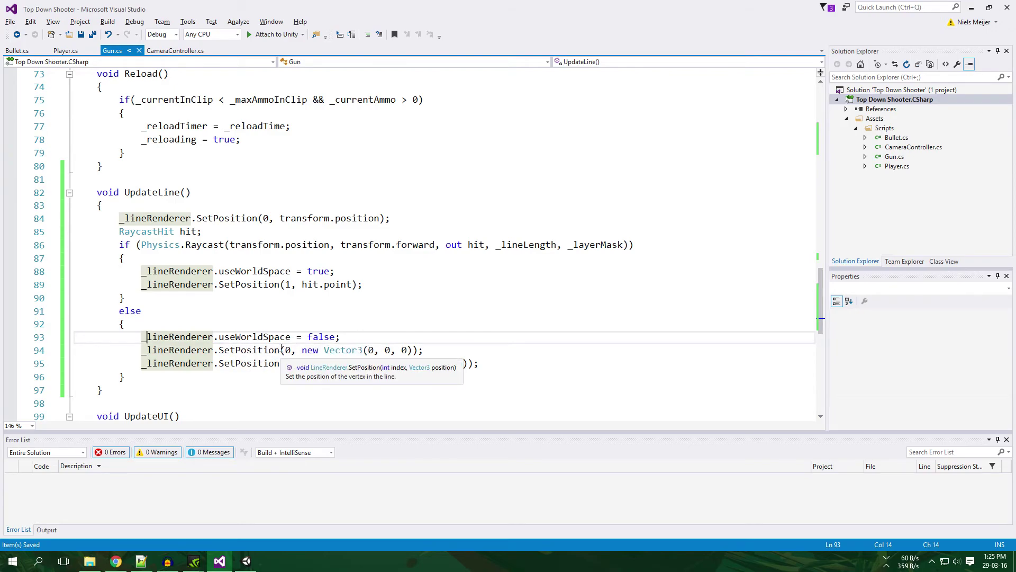
pyautogui.click(283, 350)
pyautogui.click(287, 350)
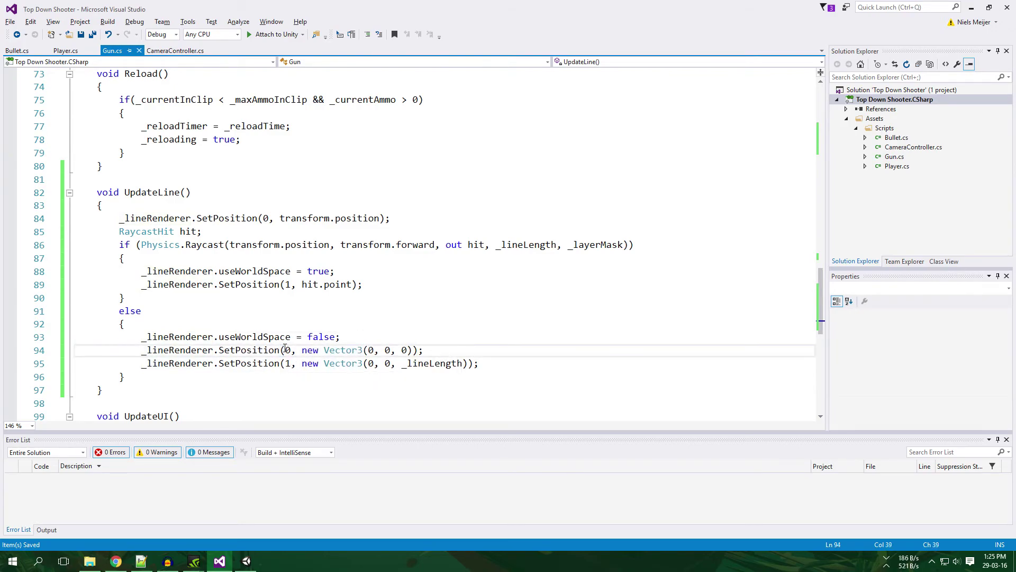
pyautogui.moveTo(414, 350); pyautogui.dragTo(322, 348)
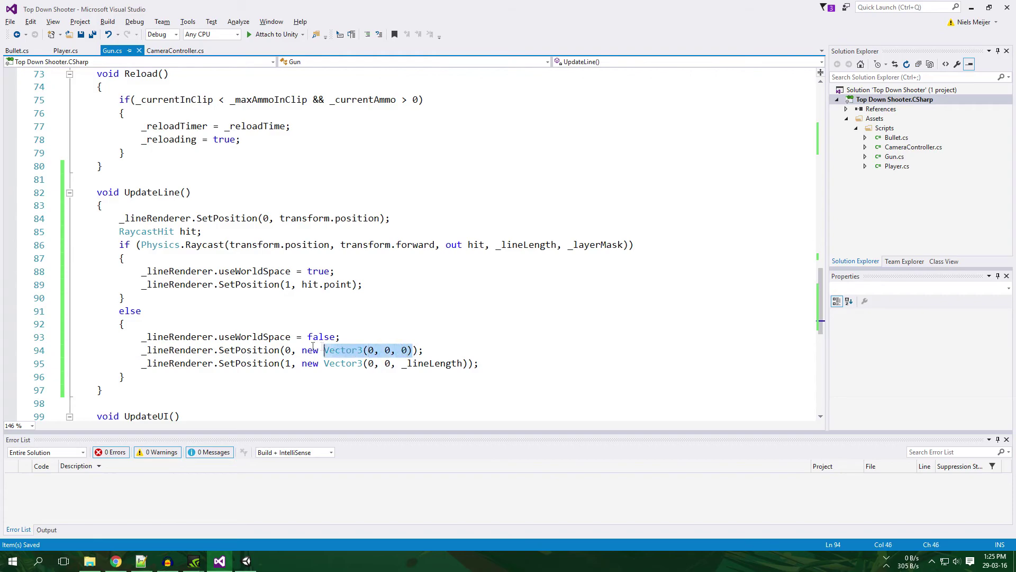
pyautogui.write('Vec')
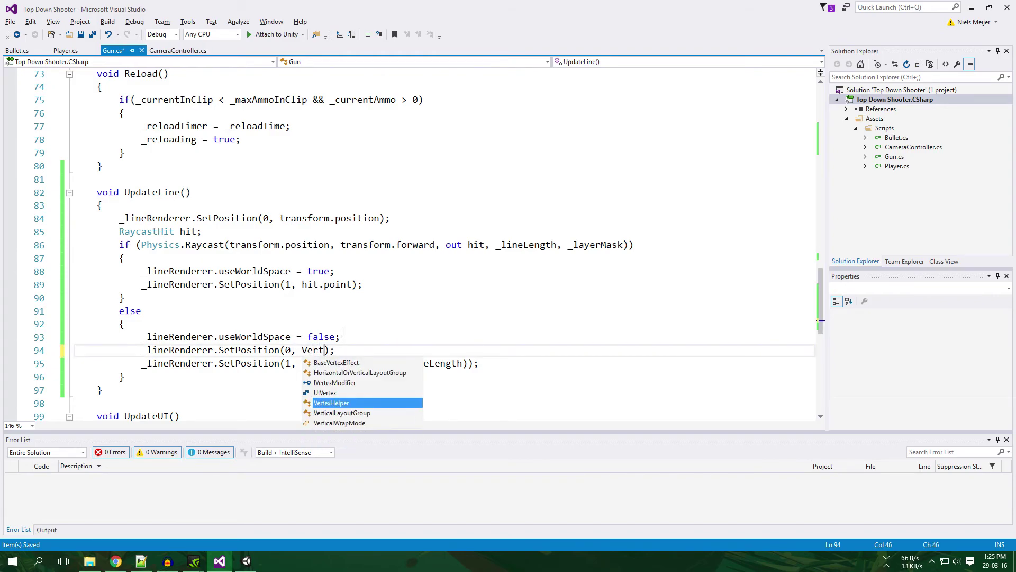
pyautogui.press('Tab')
pyautogui.write('.zero')
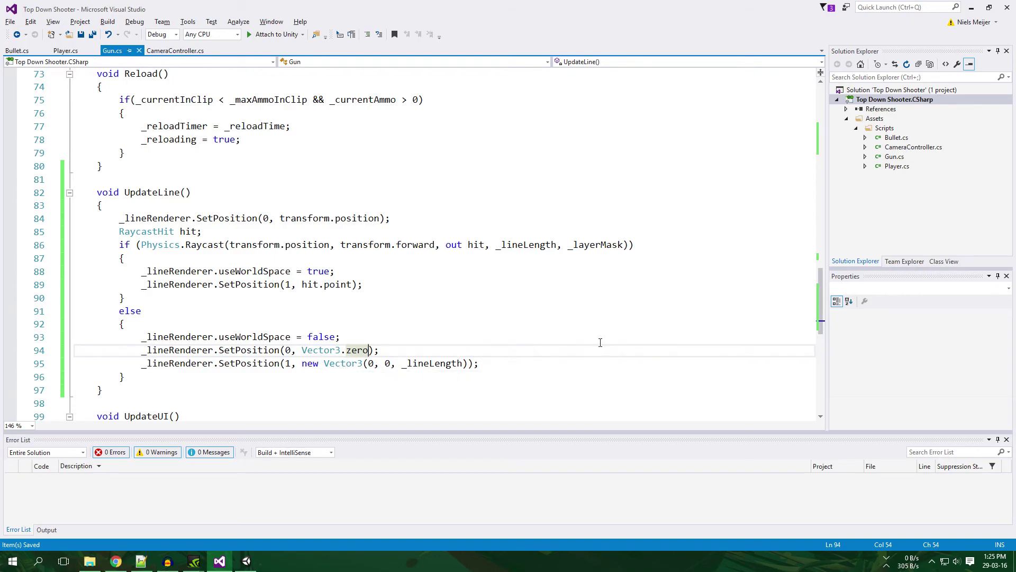
# Move the SetPosition(0, transform.position) statement from line 84 into the hit branch
pyautogui.moveTo(404, 219); pyautogui.dragTo(149, 219)
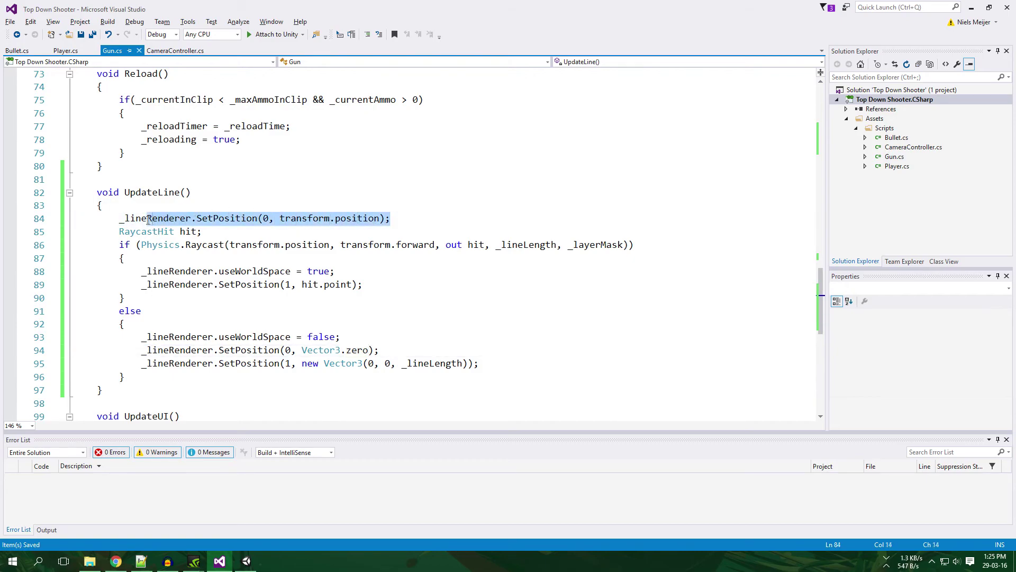
pyautogui.hotkey('ctrl', 'x')
pyautogui.click(360, 275)
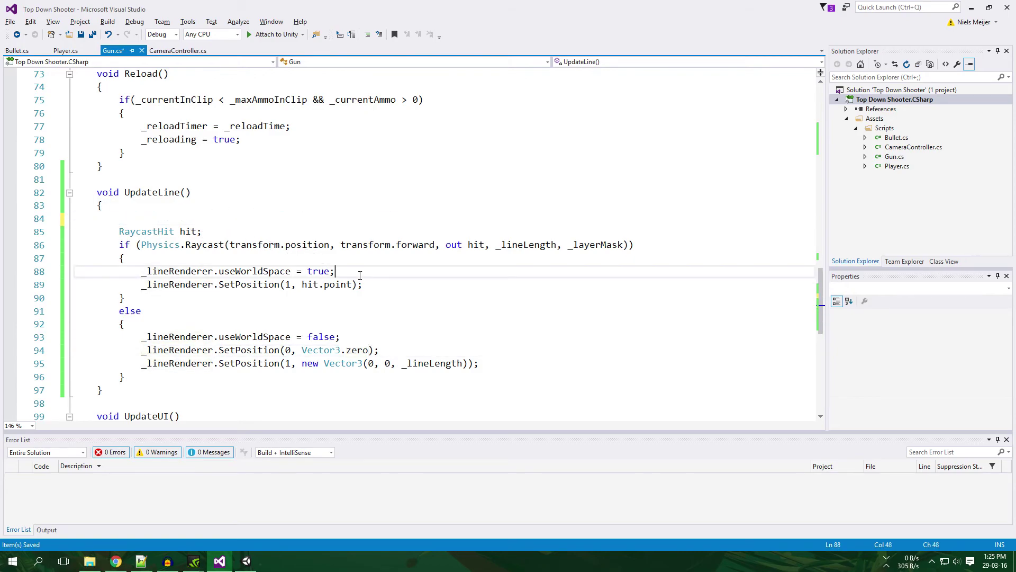
pyautogui.press('Return')
pyautogui.hotkey('ctrl', 'v')
pyautogui.click(186, 220)
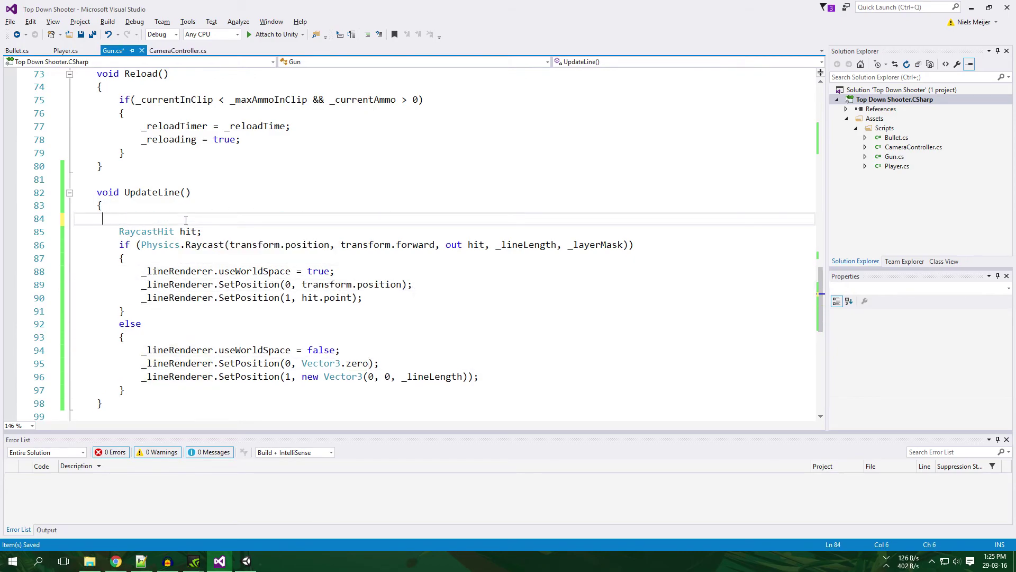
pyautogui.press('BackSpace')
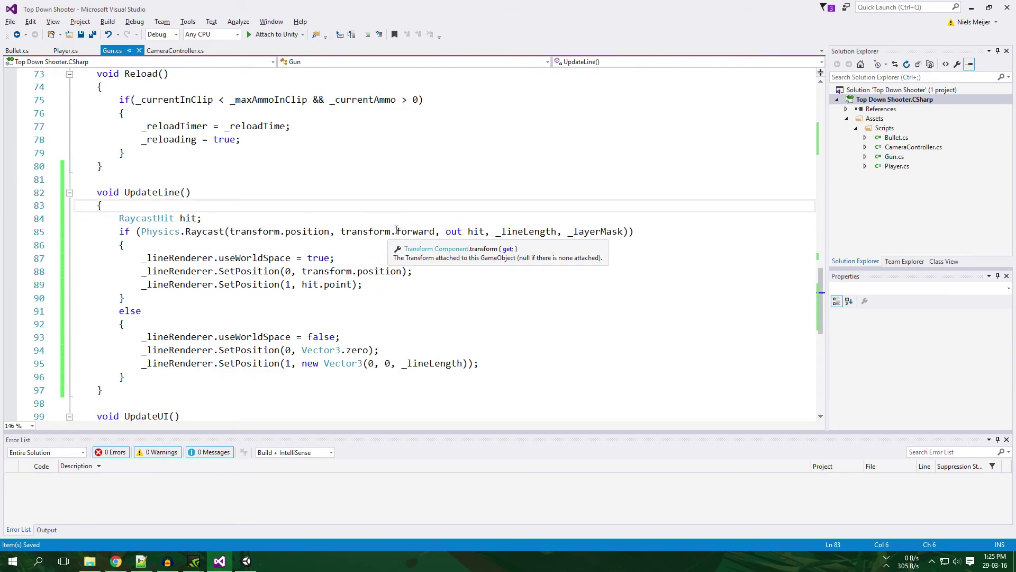
pyautogui.hotkey('alt', 'Tab')
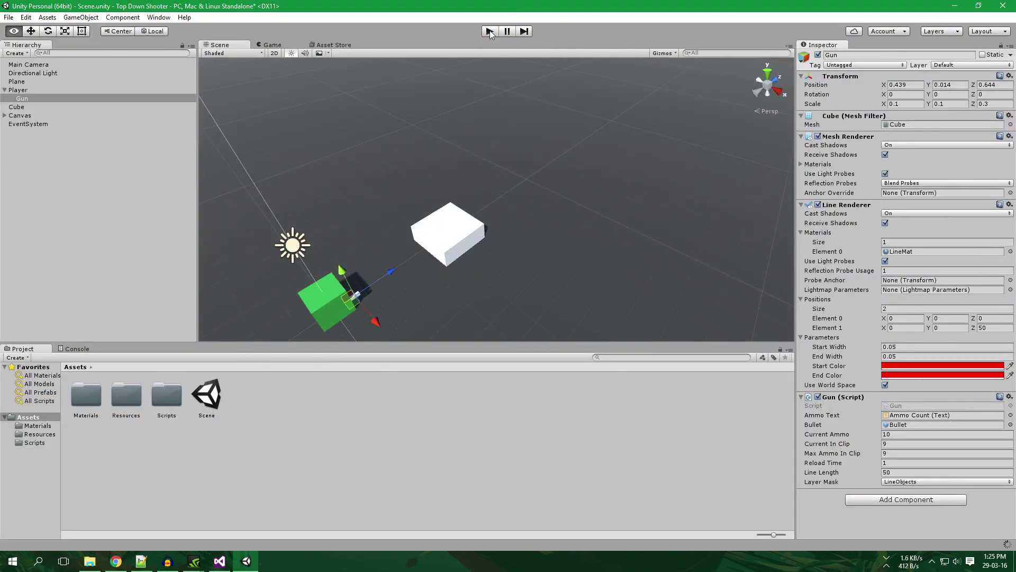
# Play the game and circle the white cube, checking the red aim line stops at it and otherwise extends full length
pyautogui.click(490, 32)
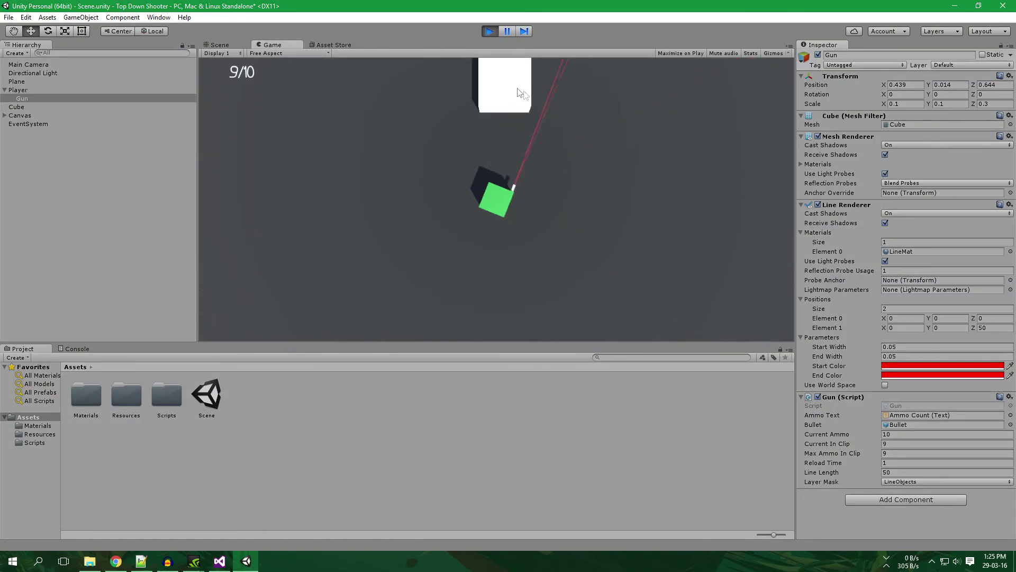
pyautogui.press('w')
pyautogui.press('w')
pyautogui.press('d')
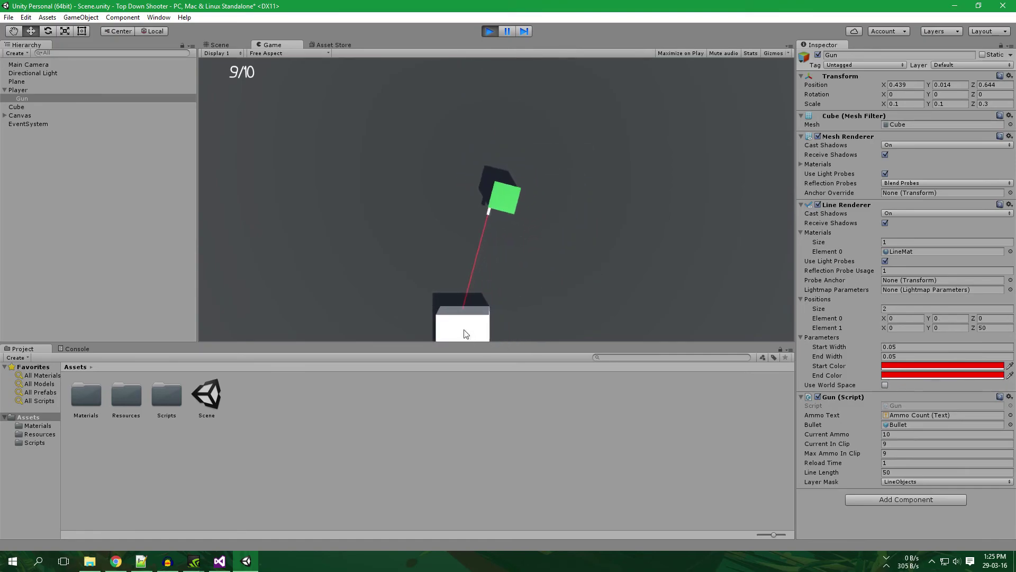
pyautogui.press('s')
pyautogui.press('a')
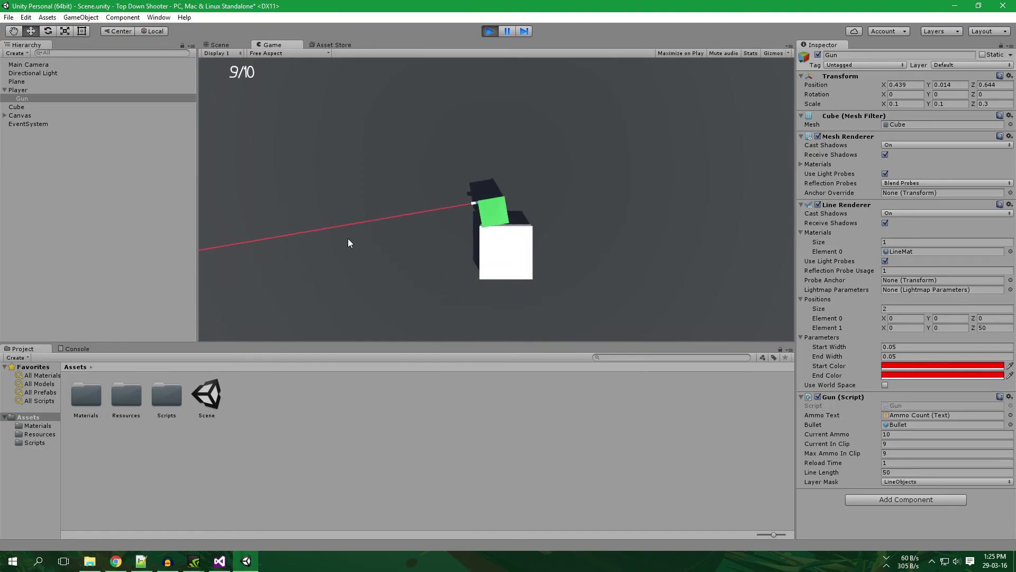
pyautogui.press('d')
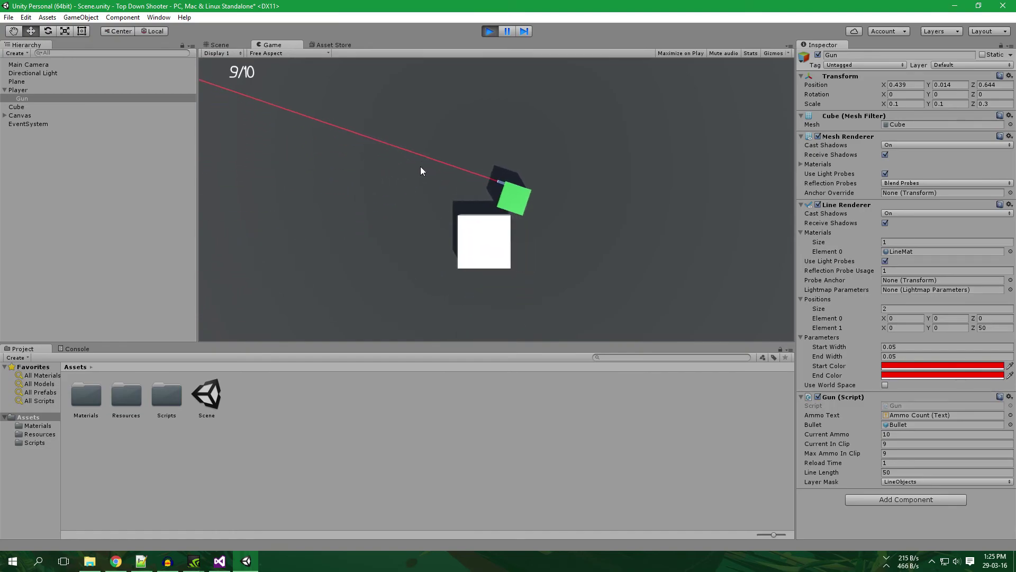
pyautogui.press('s')
pyautogui.press('s')
pyautogui.press('a')
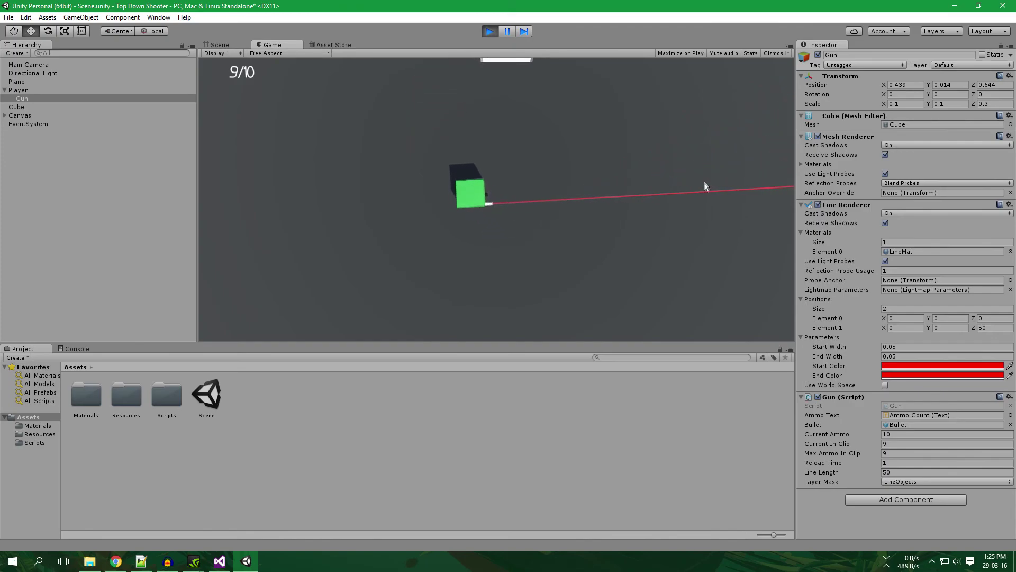
pyautogui.press('w')
pyautogui.press('d')
pyautogui.press('s')
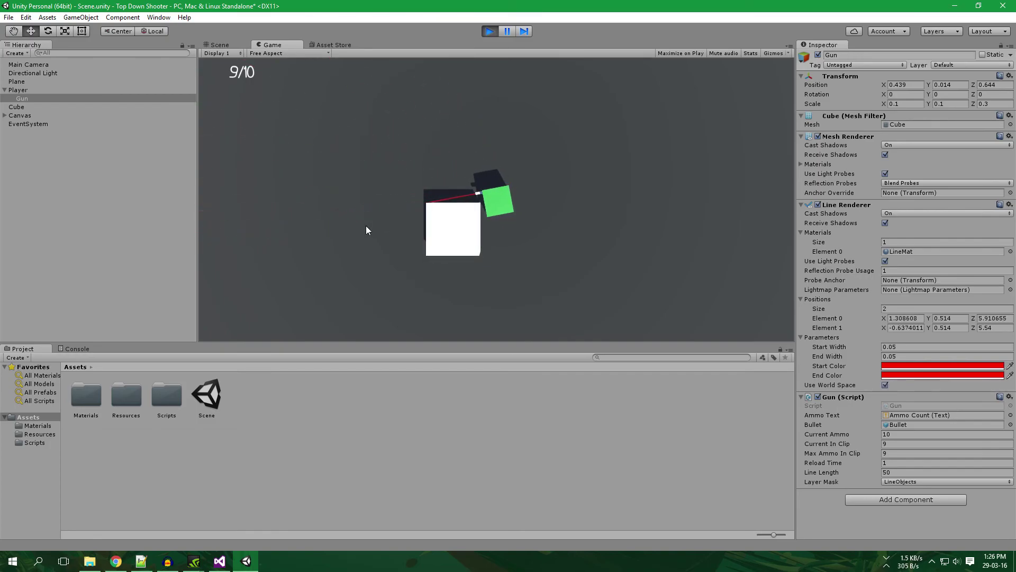
pyautogui.press('s')
pyautogui.press('d')
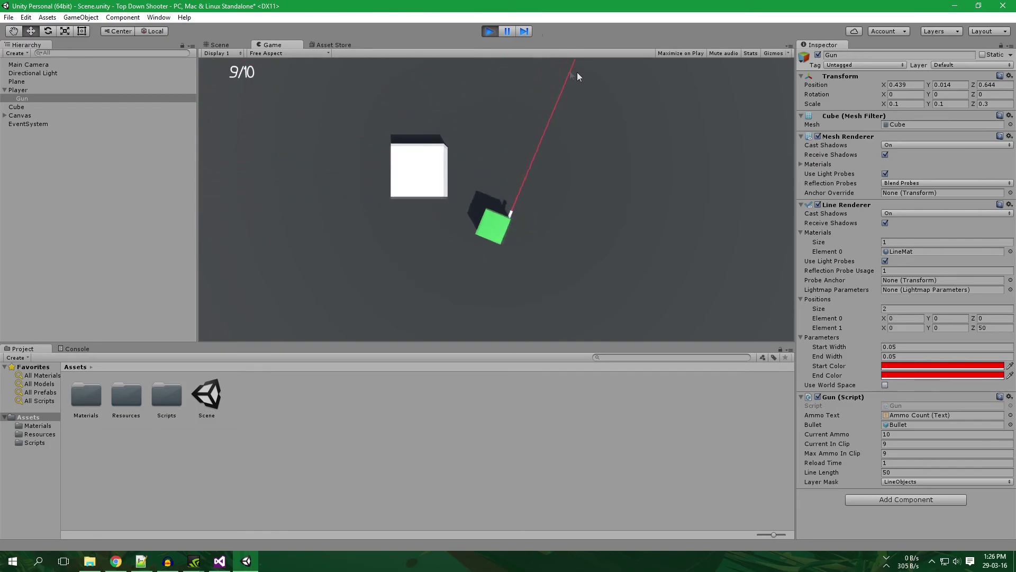
pyautogui.press('a')
pyautogui.press('w')
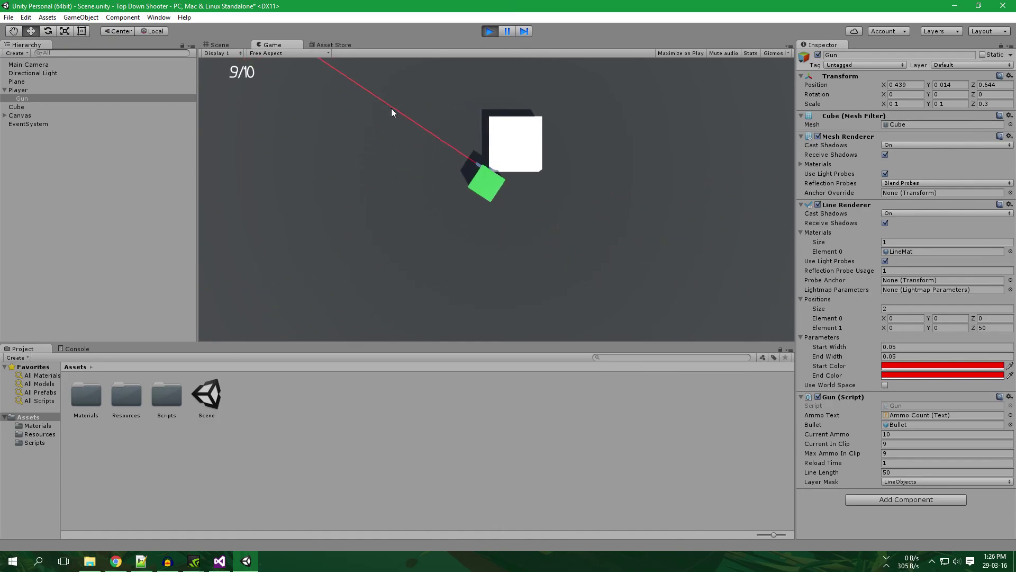
pyautogui.press('w')
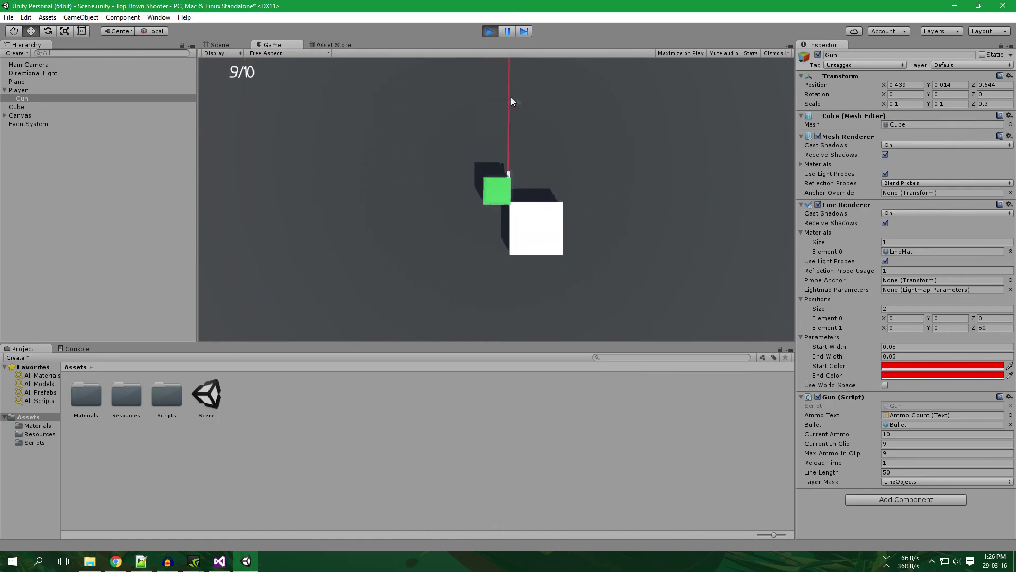
pyautogui.press('d')
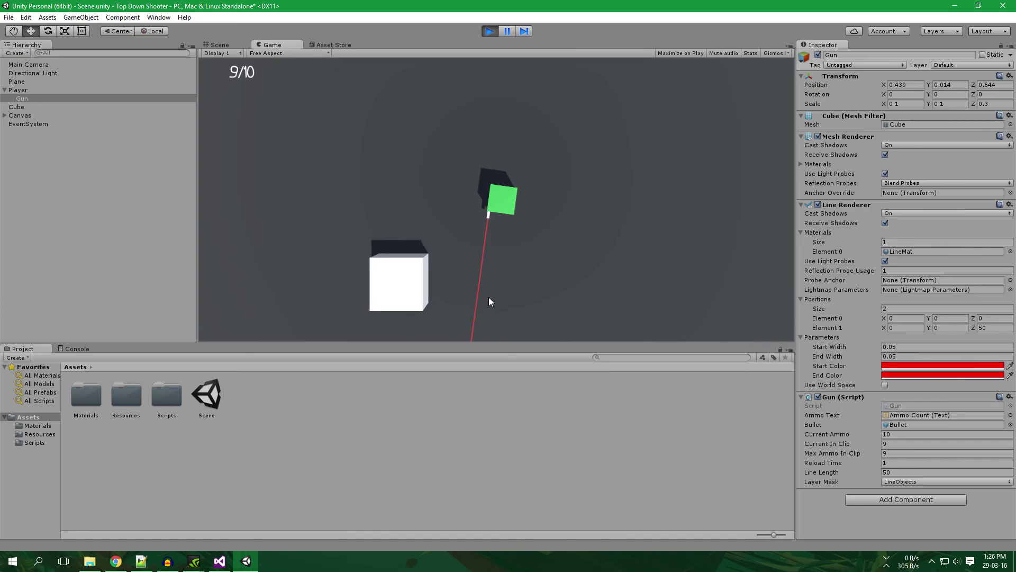